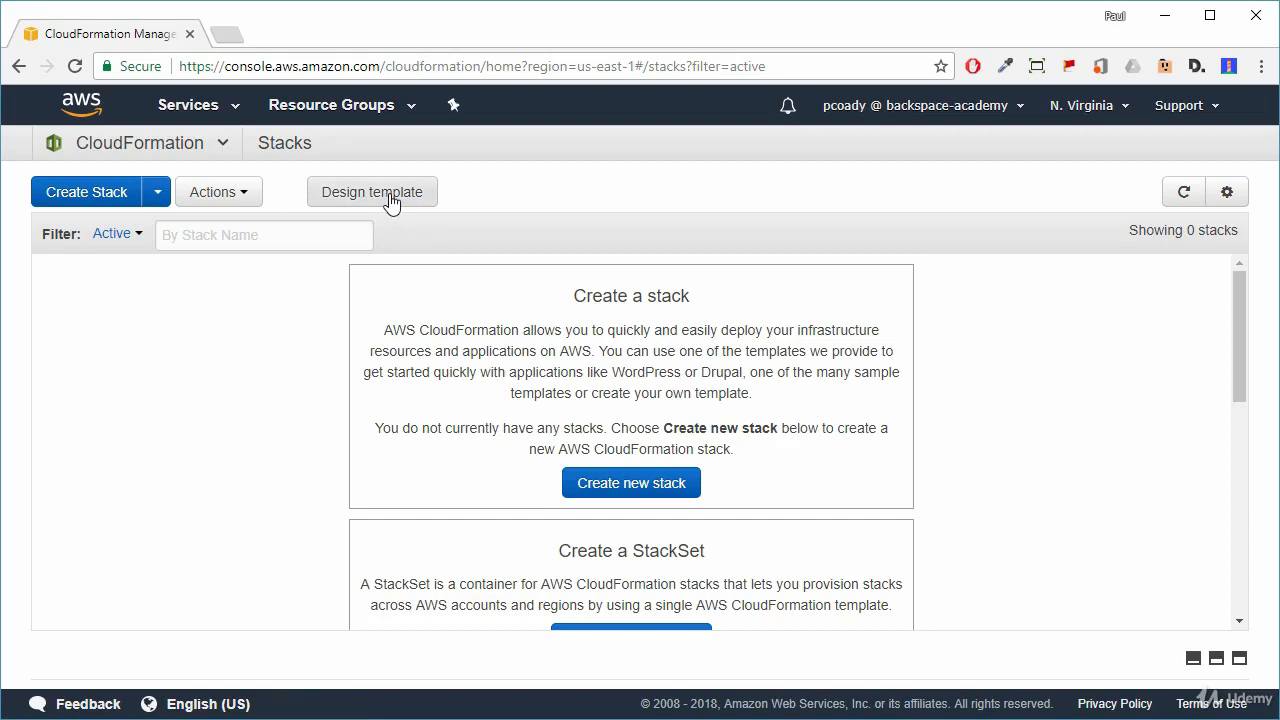
Open the template designer and review the new template's Parameters, Mappings, Conditions, Metadata and Outputs sections
{"action": "left_click", "coordinate": [390, 203]}
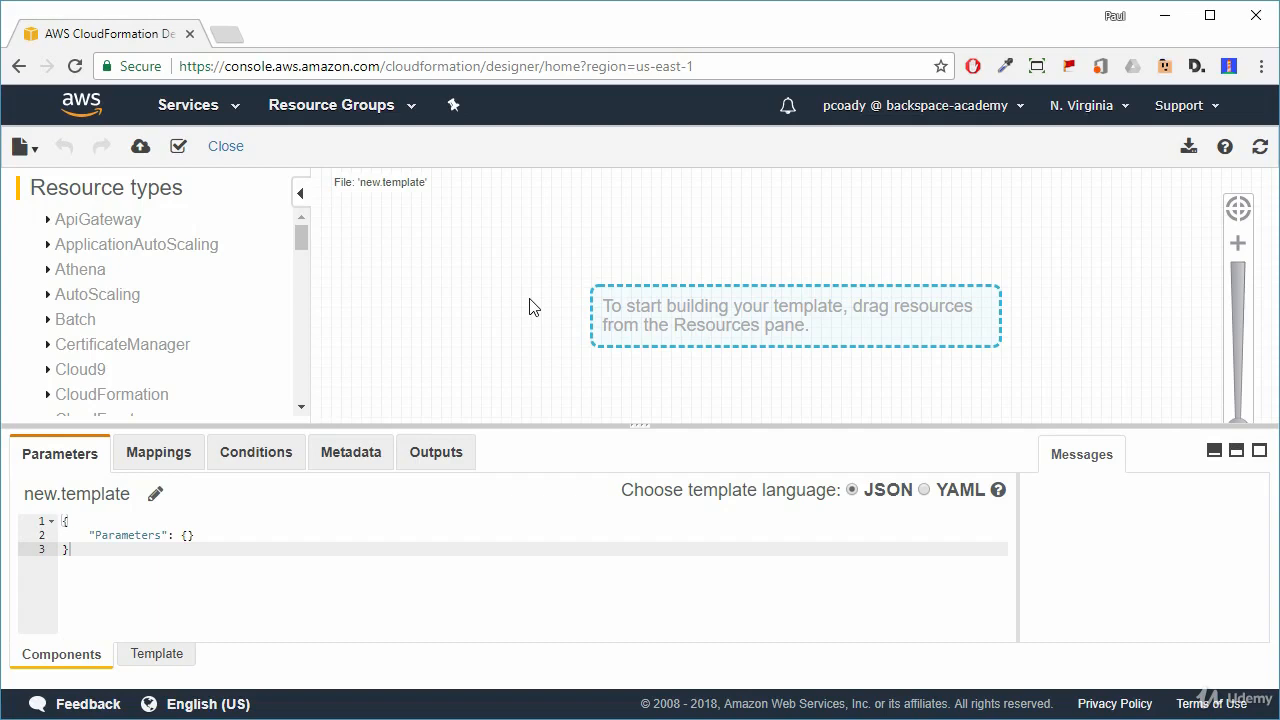
{"action": "left_click", "coordinate": [70, 656]}
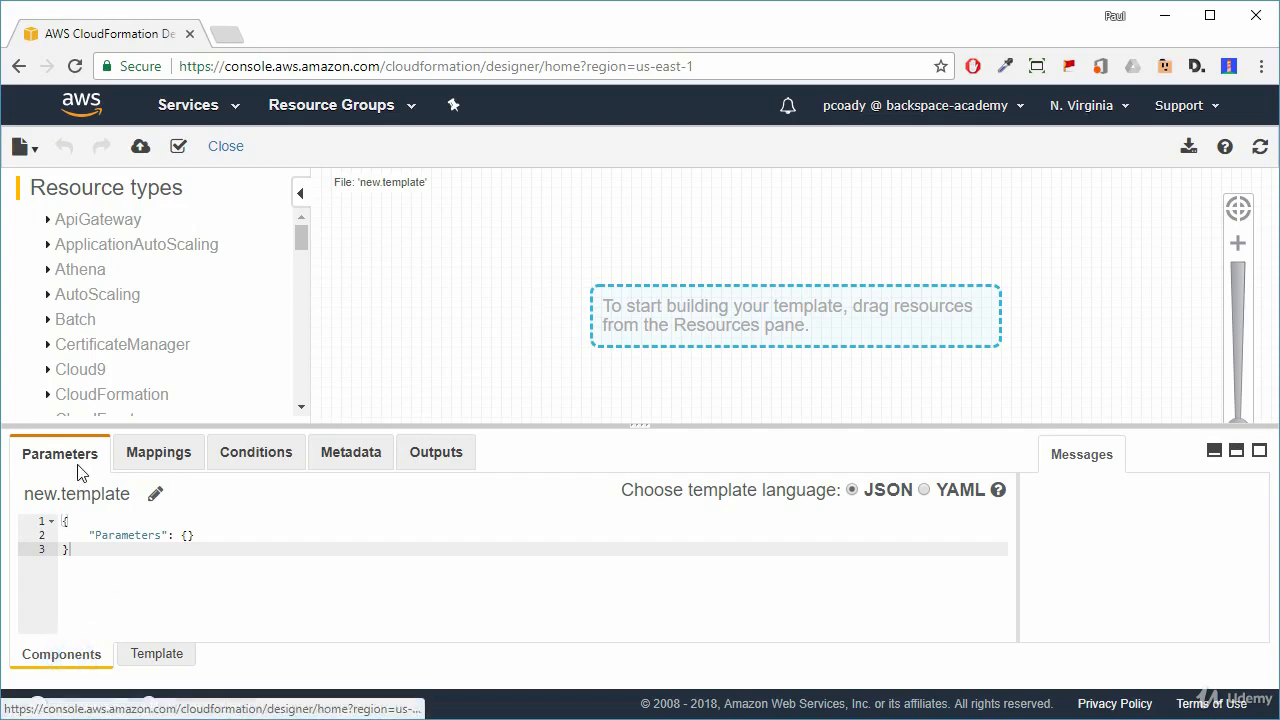
{"action": "left_click", "coordinate": [158, 453]}
{"action": "left_click", "coordinate": [257, 463]}
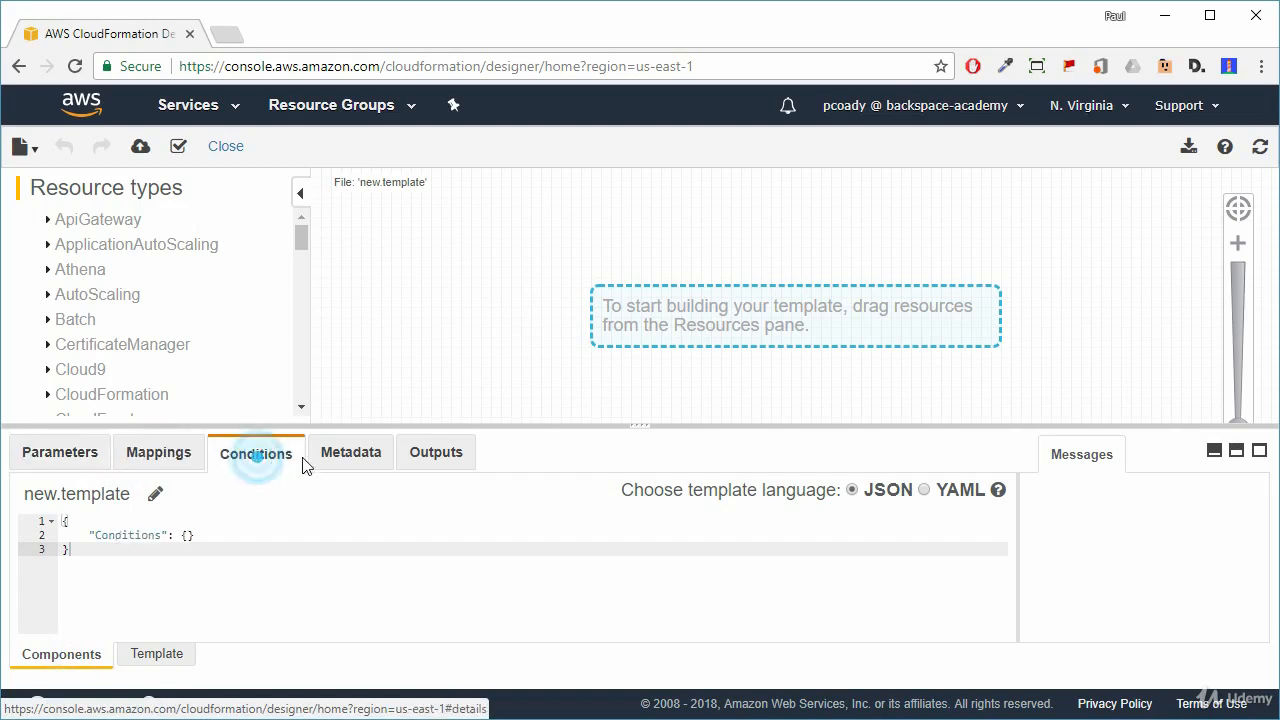
{"action": "left_click", "coordinate": [337, 458]}
{"action": "left_click", "coordinate": [448, 458]}
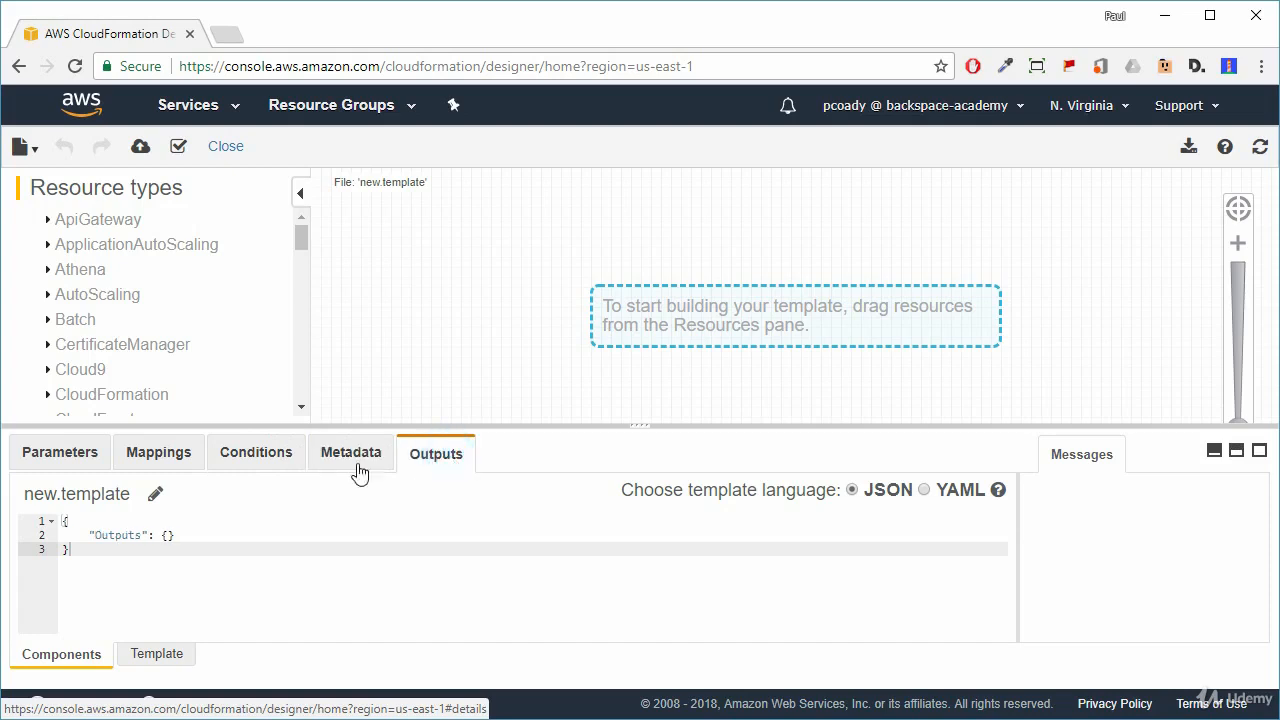
{"action": "left_click", "coordinate": [68, 452]}
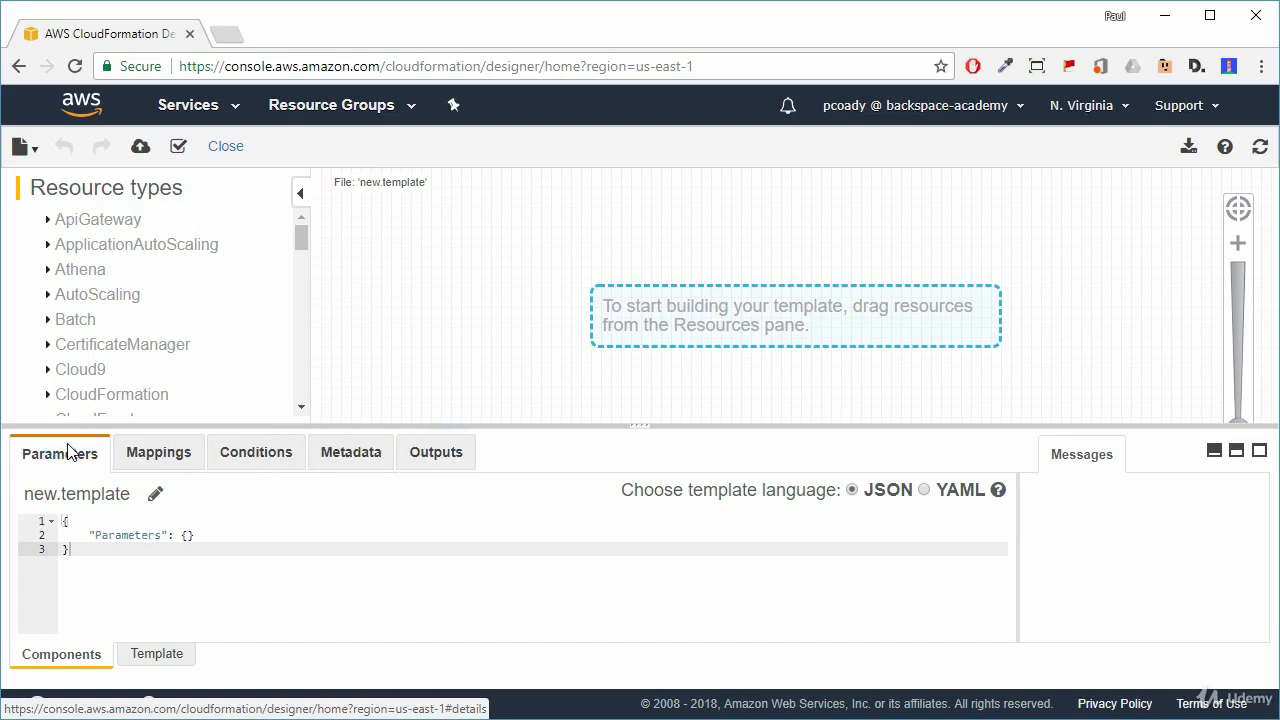
View the full template code, convert it to YAML, and return to the component sections
{"action": "left_click", "coordinate": [158, 654]}
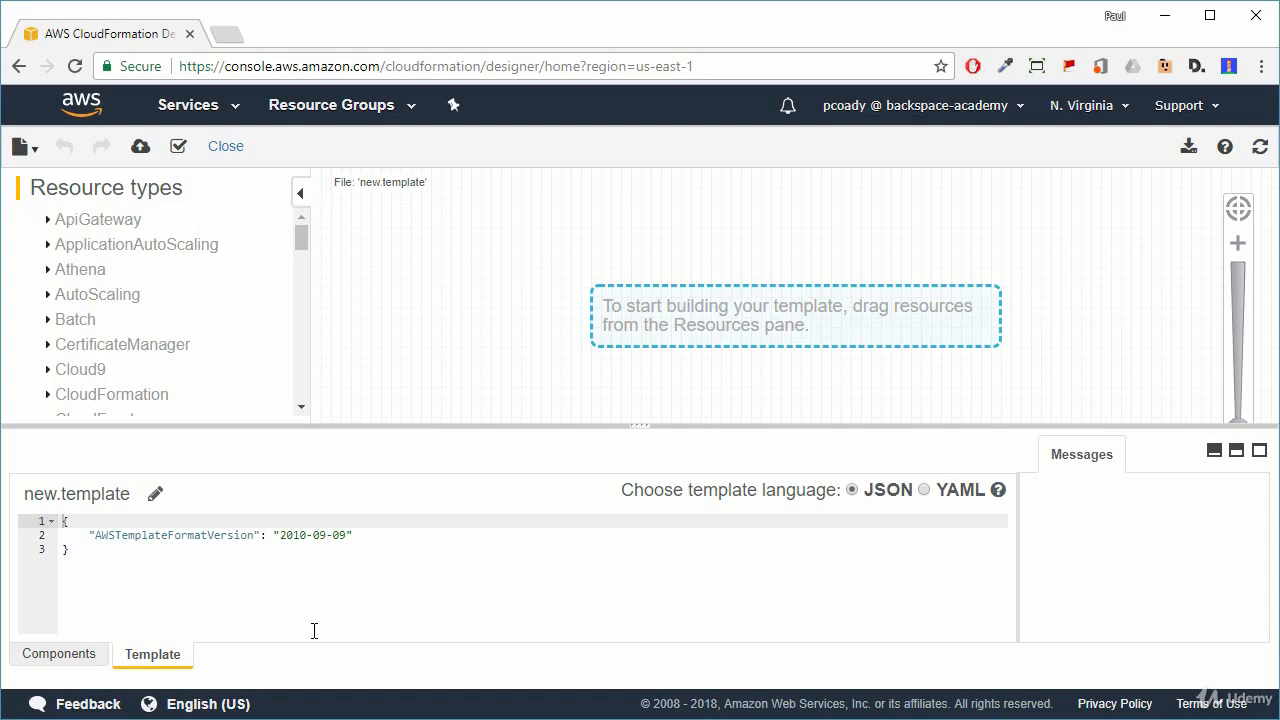
{"action": "left_click", "coordinate": [924, 490]}
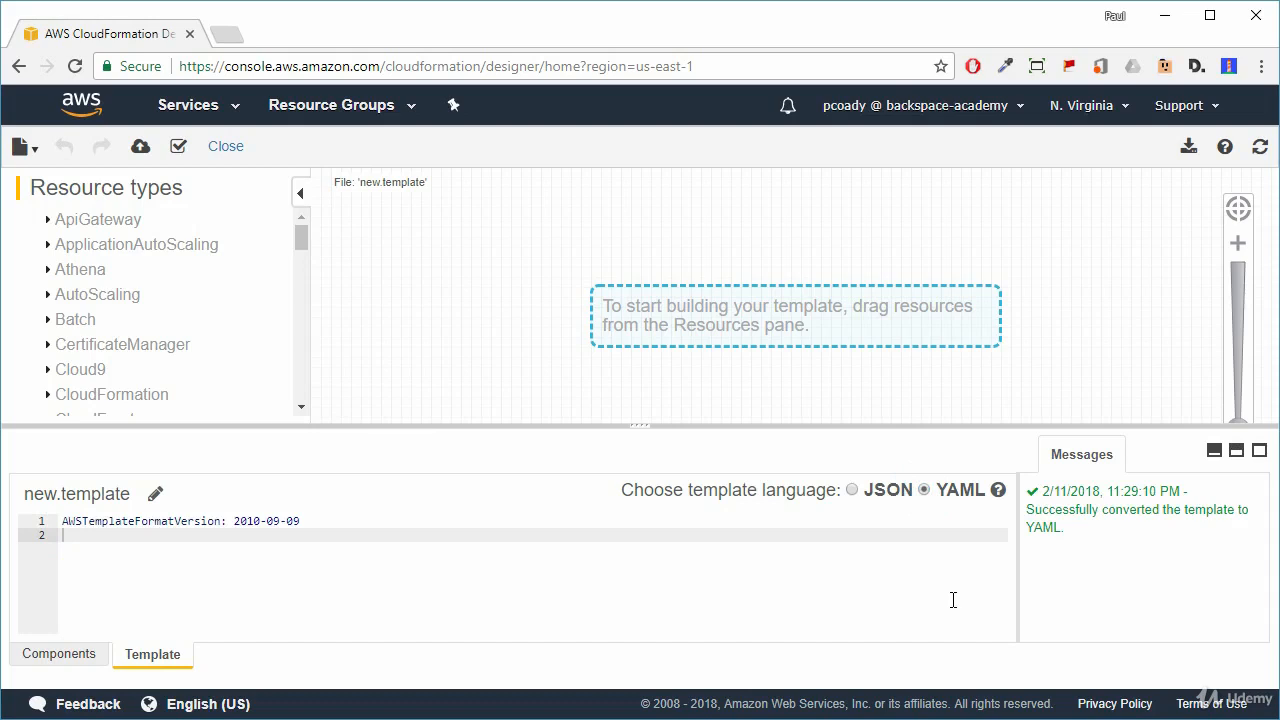
{"action": "left_click", "coordinate": [65, 654]}
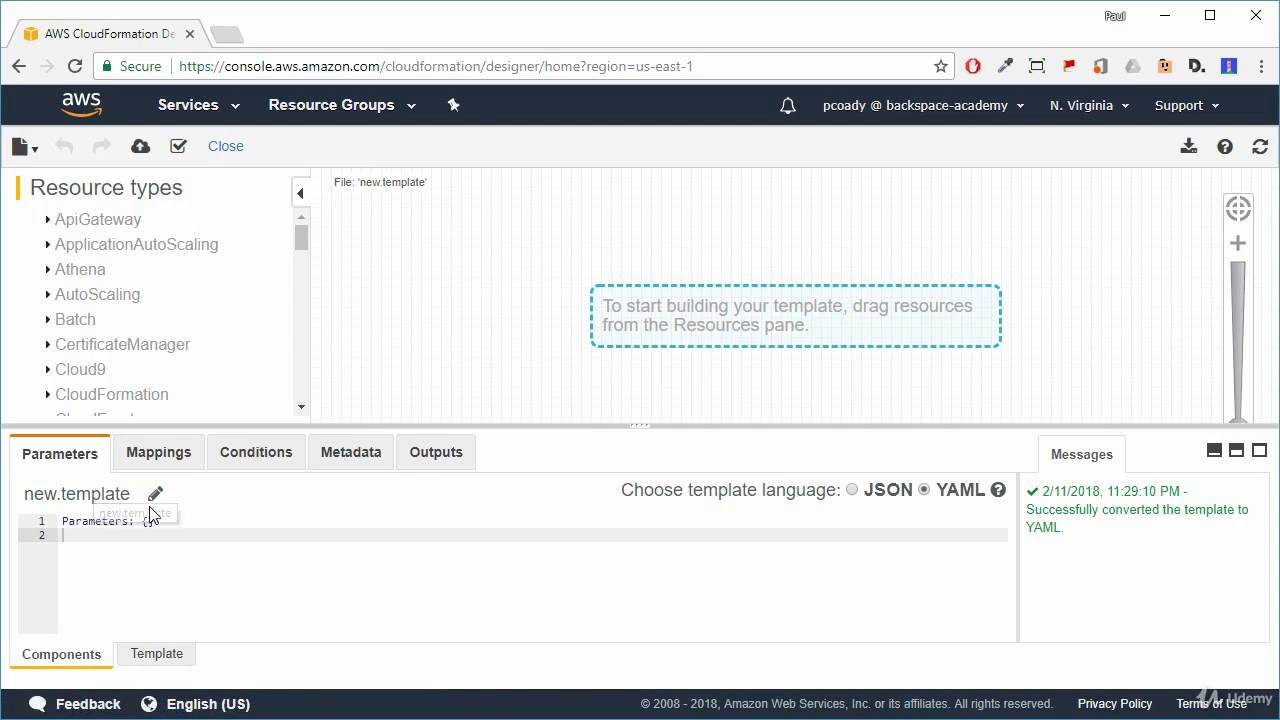
Rename the template as BackSpace.template
{"action": "left_click", "coordinate": [53, 492]}
{"action": "left_click", "coordinate": [73, 491]}
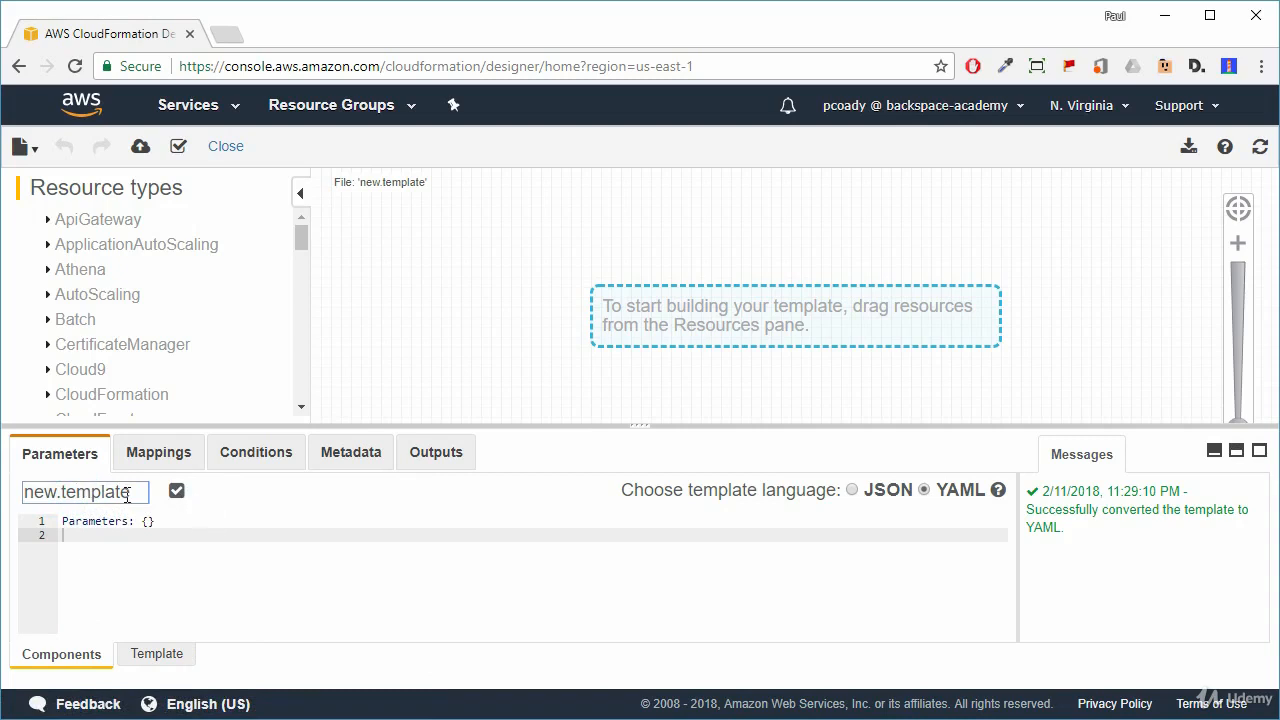
{"action": "left_click_drag", "start_coordinate": [61, 493], "coordinate": [13, 498]}
{"action": "type", "text": "BackSpace"}
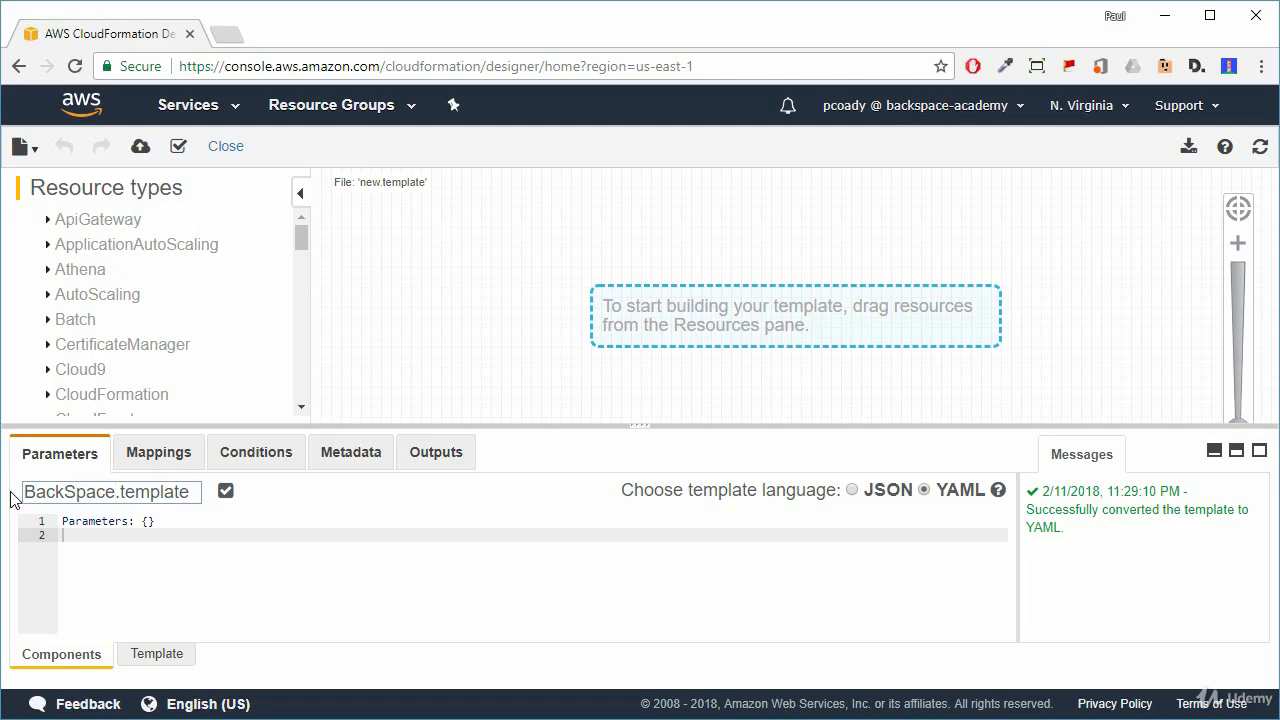
{"action": "left_click", "coordinate": [227, 492]}
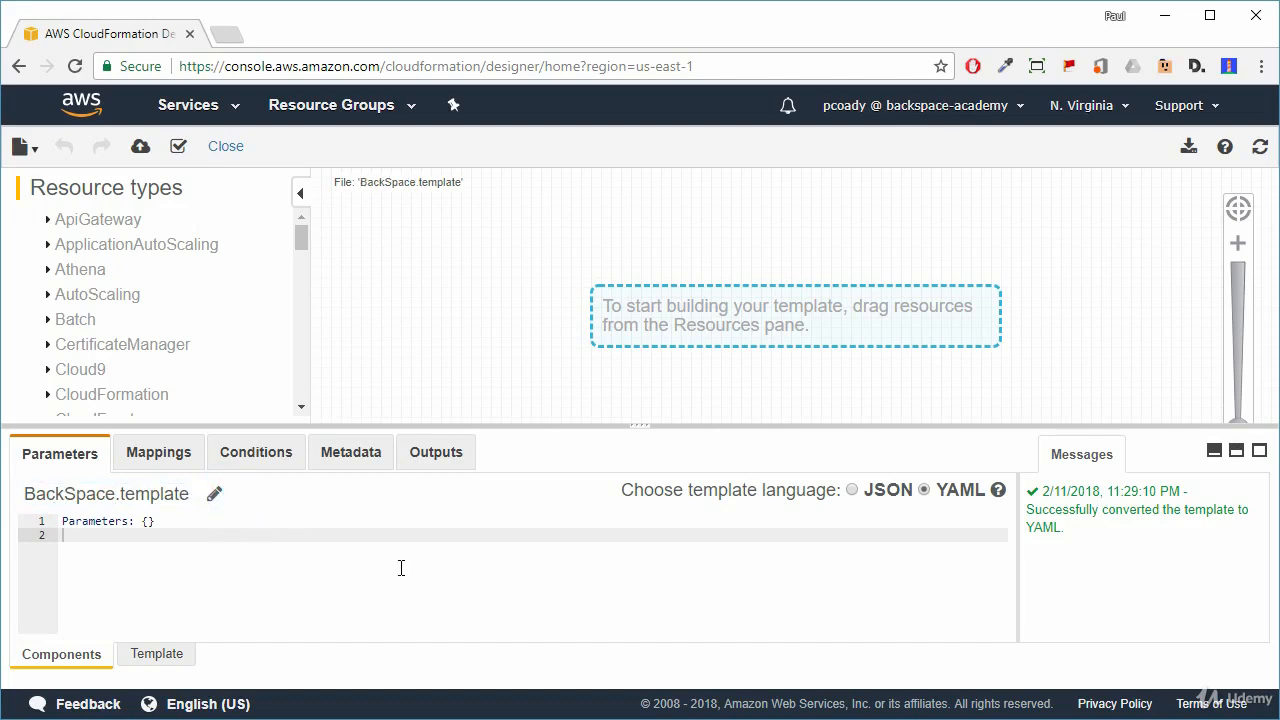
Add a VPC from the EC2 resource types to the upper-left area of the design canvas
{"action": "left_click", "coordinate": [305, 405]}
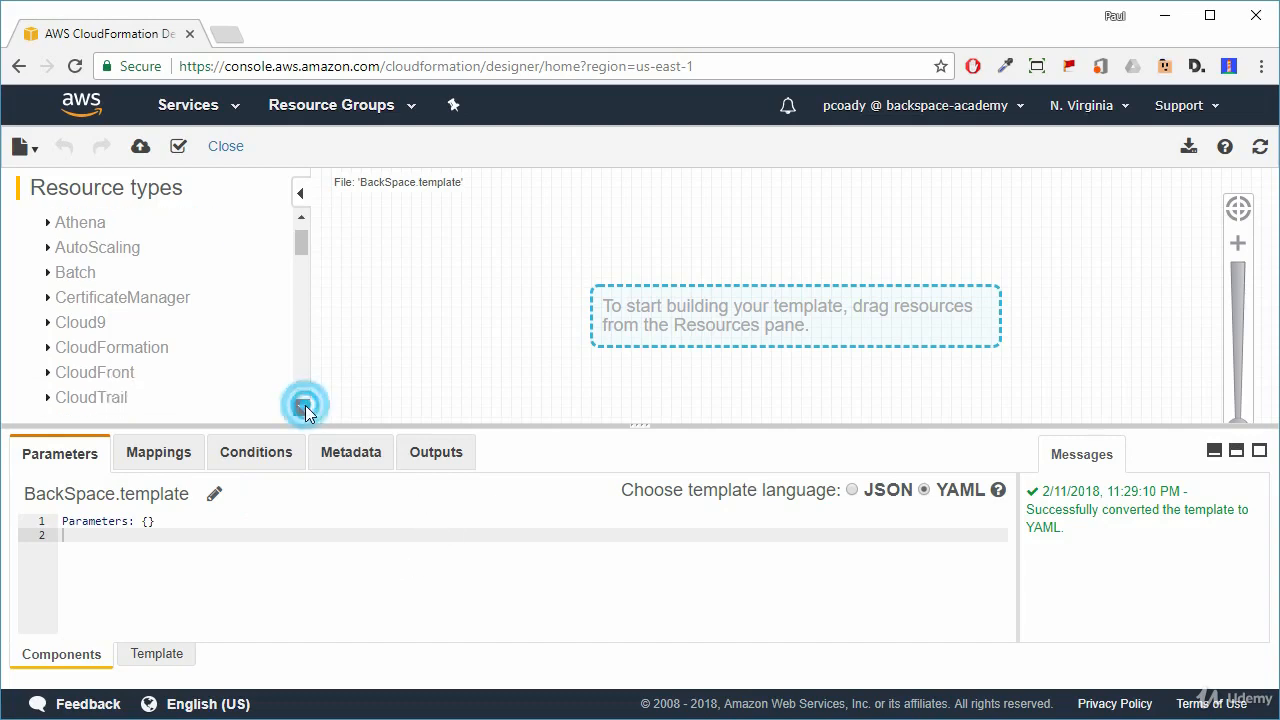
{"action": "left_click", "coordinate": [305, 405]}
{"action": "left_click", "coordinate": [305, 405]}
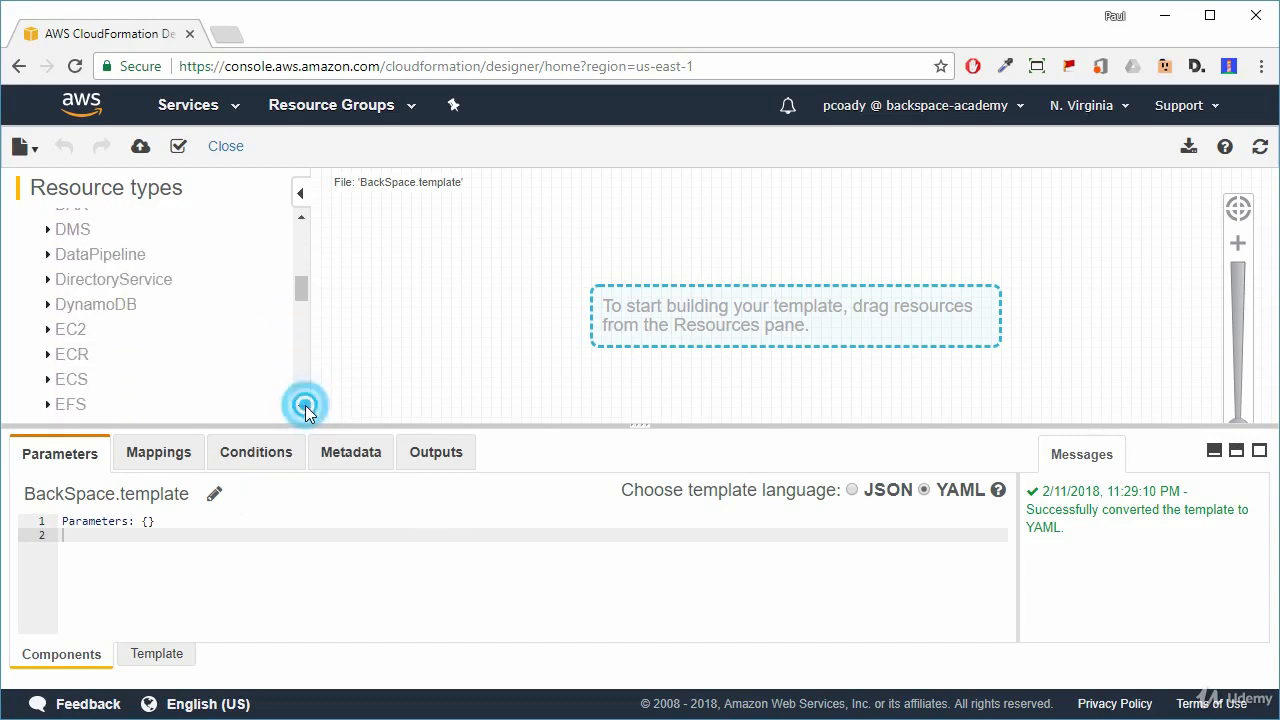
{"action": "left_click", "coordinate": [305, 405]}
{"action": "left_click", "coordinate": [305, 405]}
{"action": "left_click", "coordinate": [305, 405]}
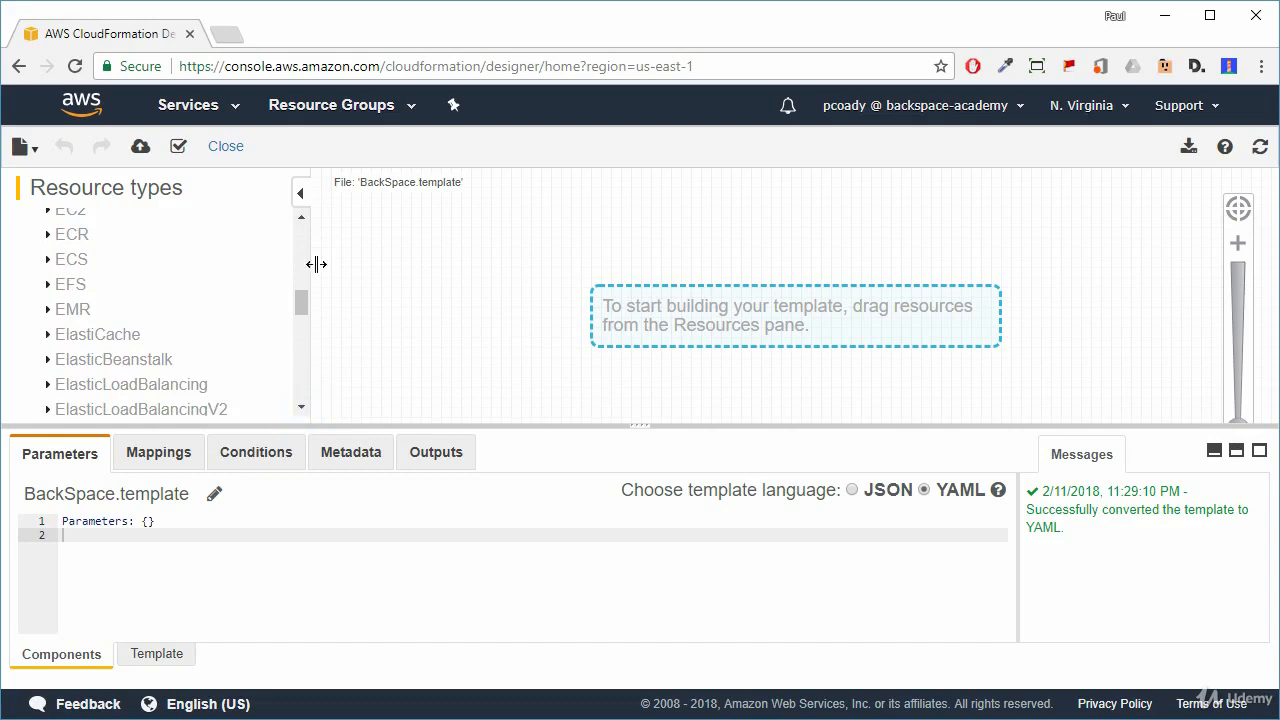
{"action": "left_click", "coordinate": [302, 216]}
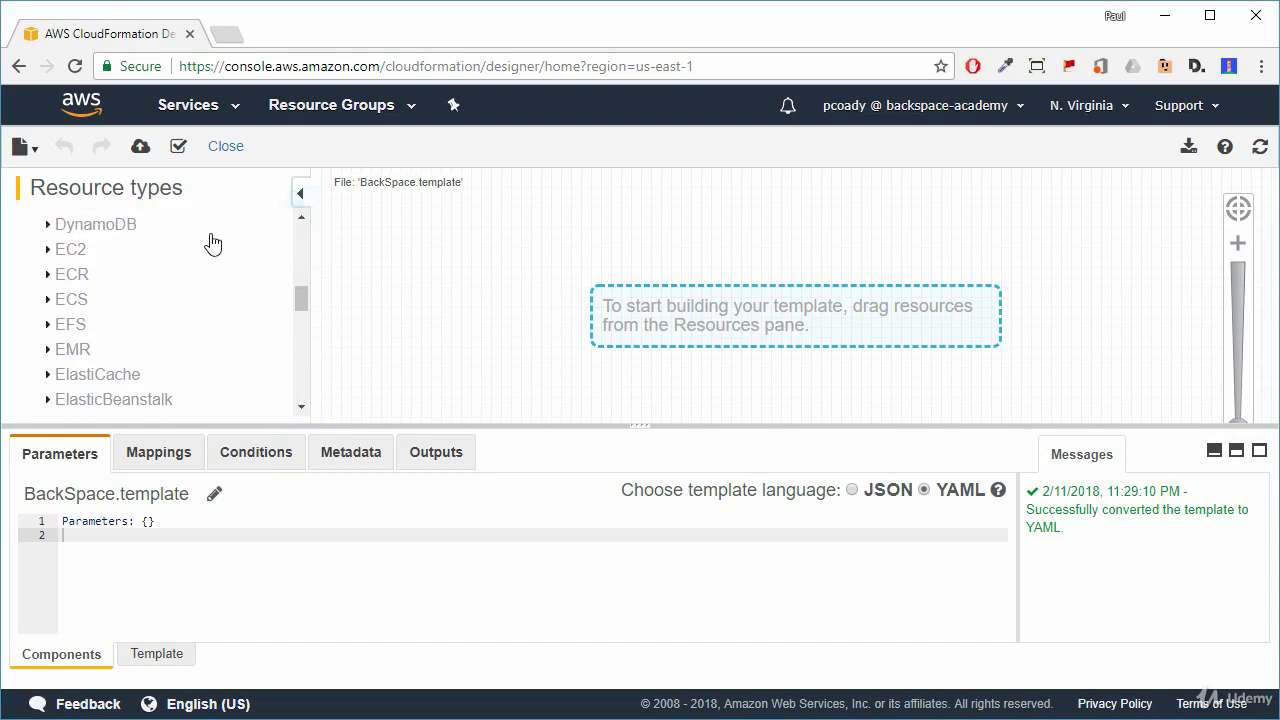
{"action": "left_click", "coordinate": [60, 250]}
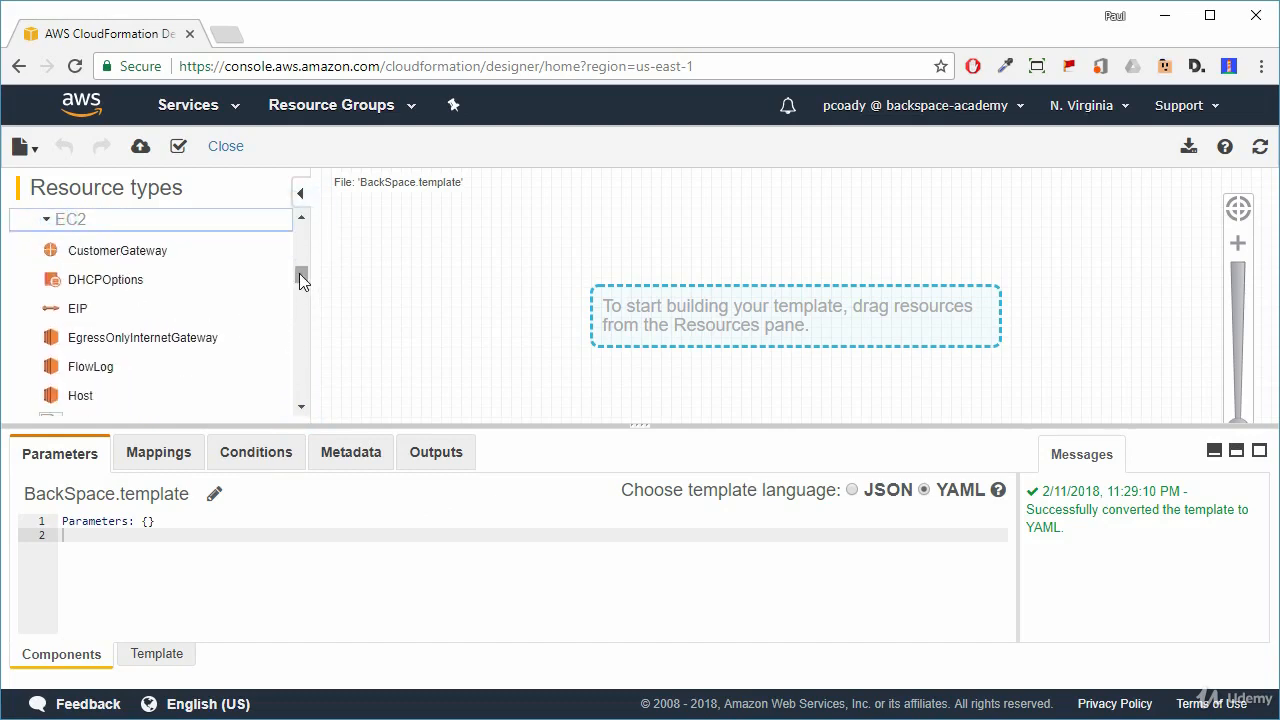
{"action": "left_click_drag", "start_coordinate": [300, 274], "coordinate": [334, 318]}
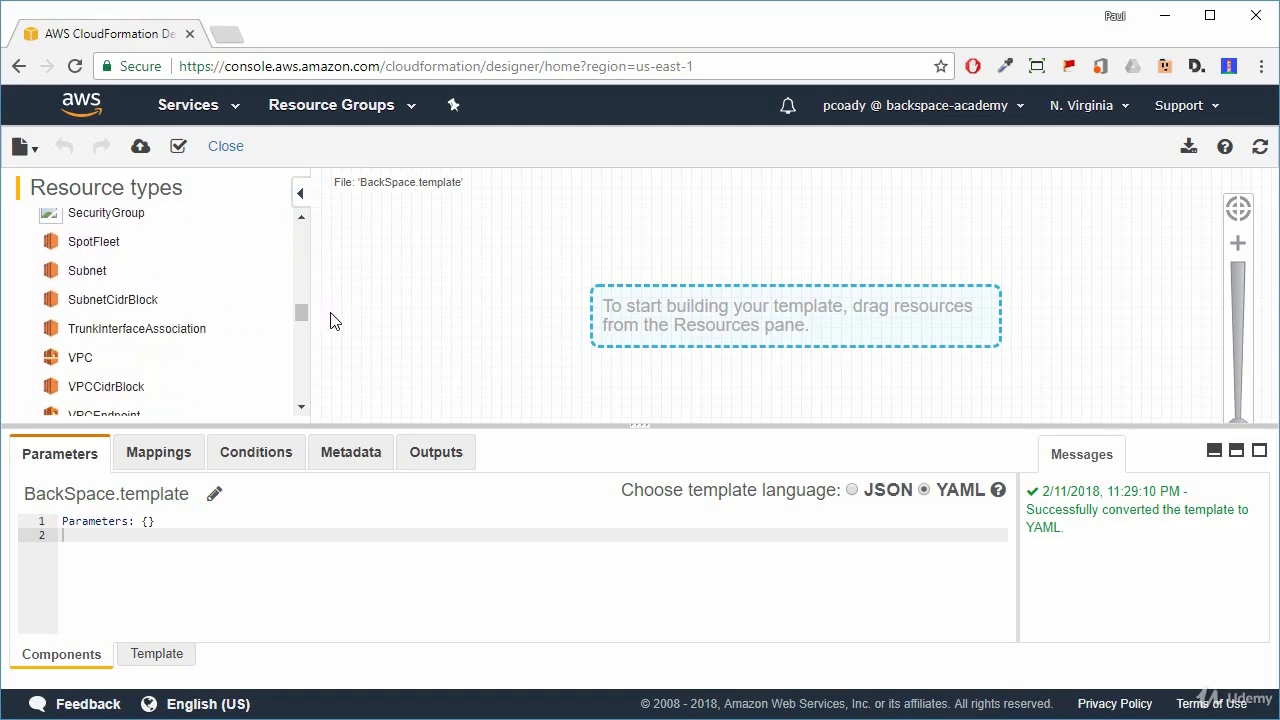
{"action": "left_click_drag", "start_coordinate": [75, 357], "coordinate": [369, 266]}
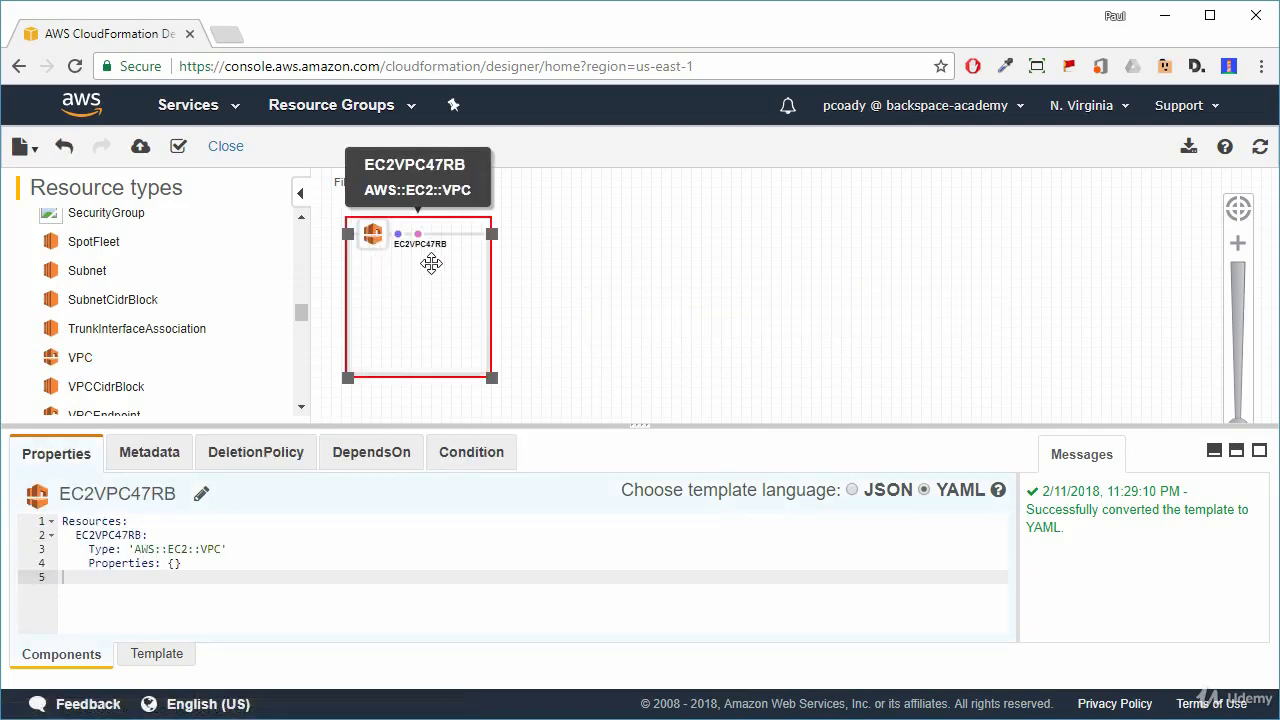
Rename the VPC resource as BackSpaceEC2VPC and refresh the design canvas
{"action": "left_click", "coordinate": [201, 494]}
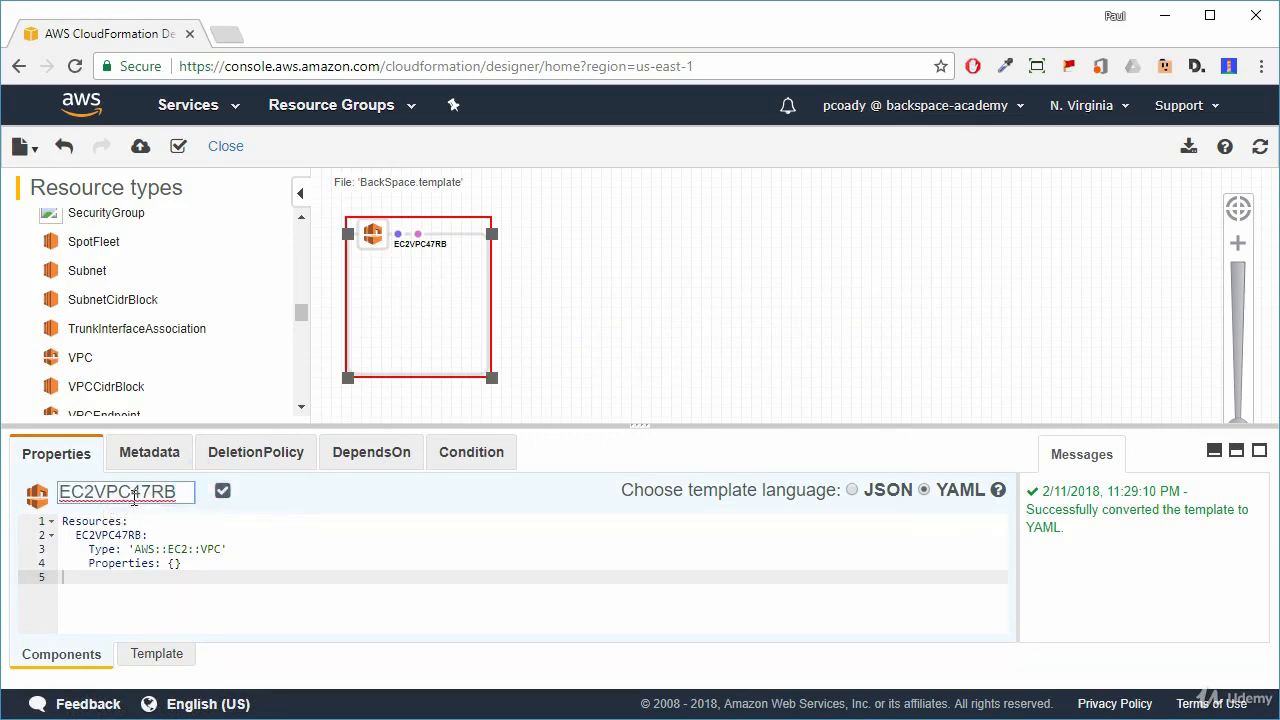
{"action": "left_click_drag", "start_coordinate": [135, 494], "coordinate": [221, 508]}
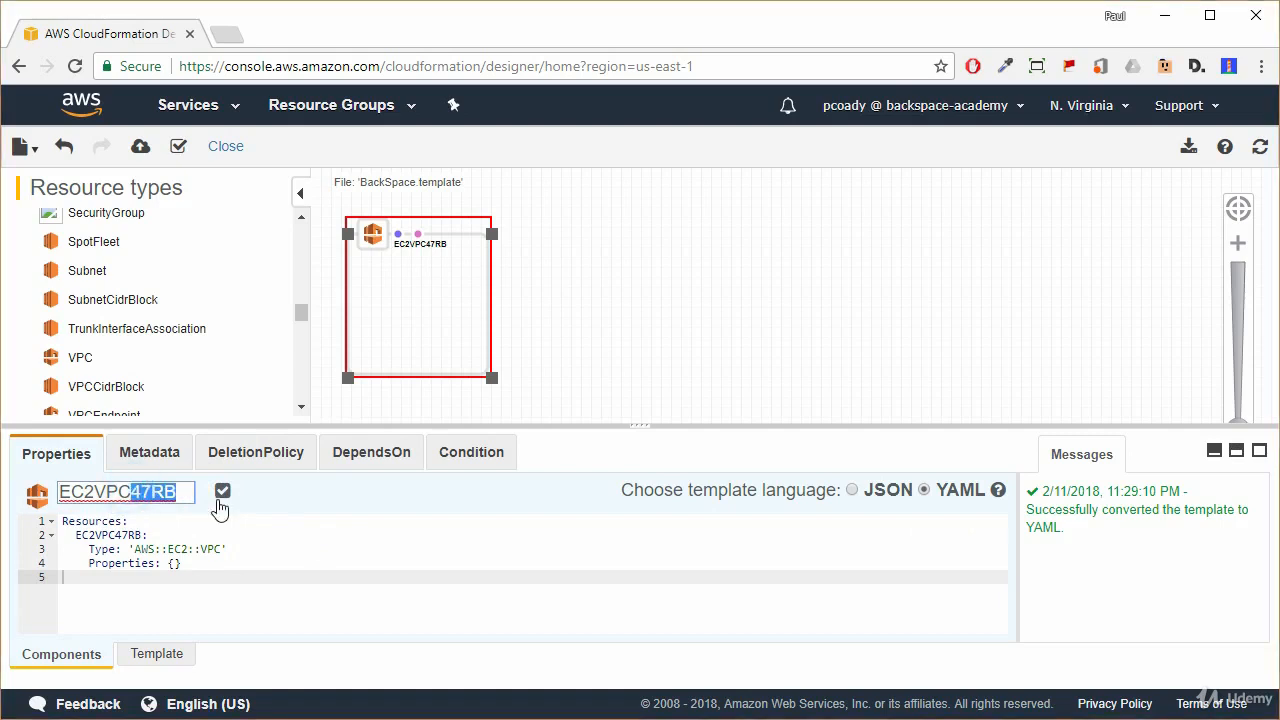
{"action": "key", "text": "BackSpace"}
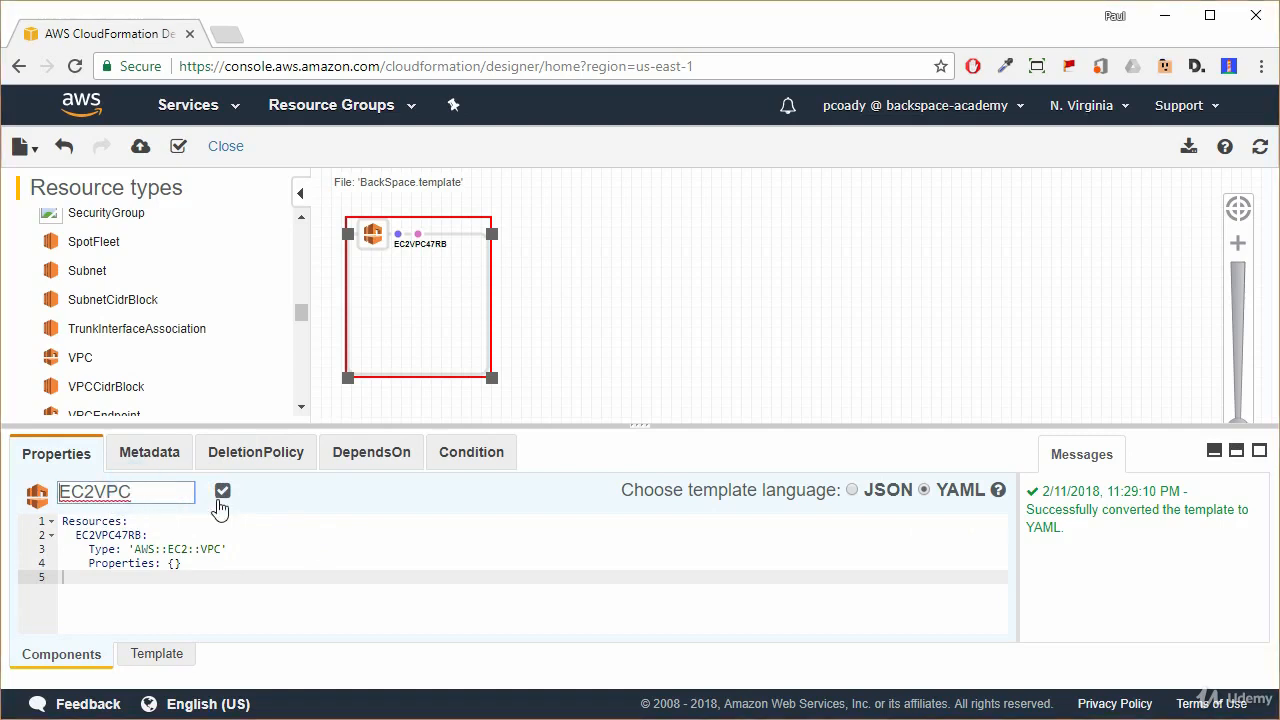
{"action": "key", "text": "Home"}
{"action": "type", "text": "BackSpace"}
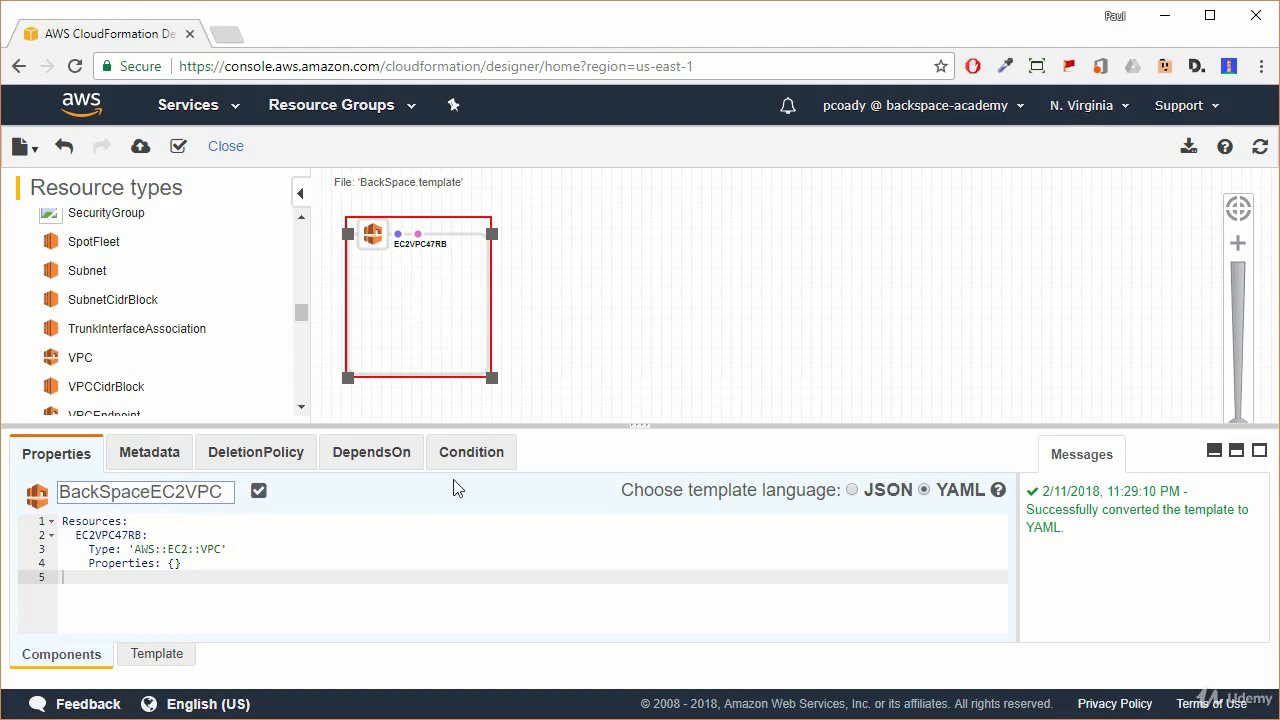
{"action": "left_click", "coordinate": [258, 490]}
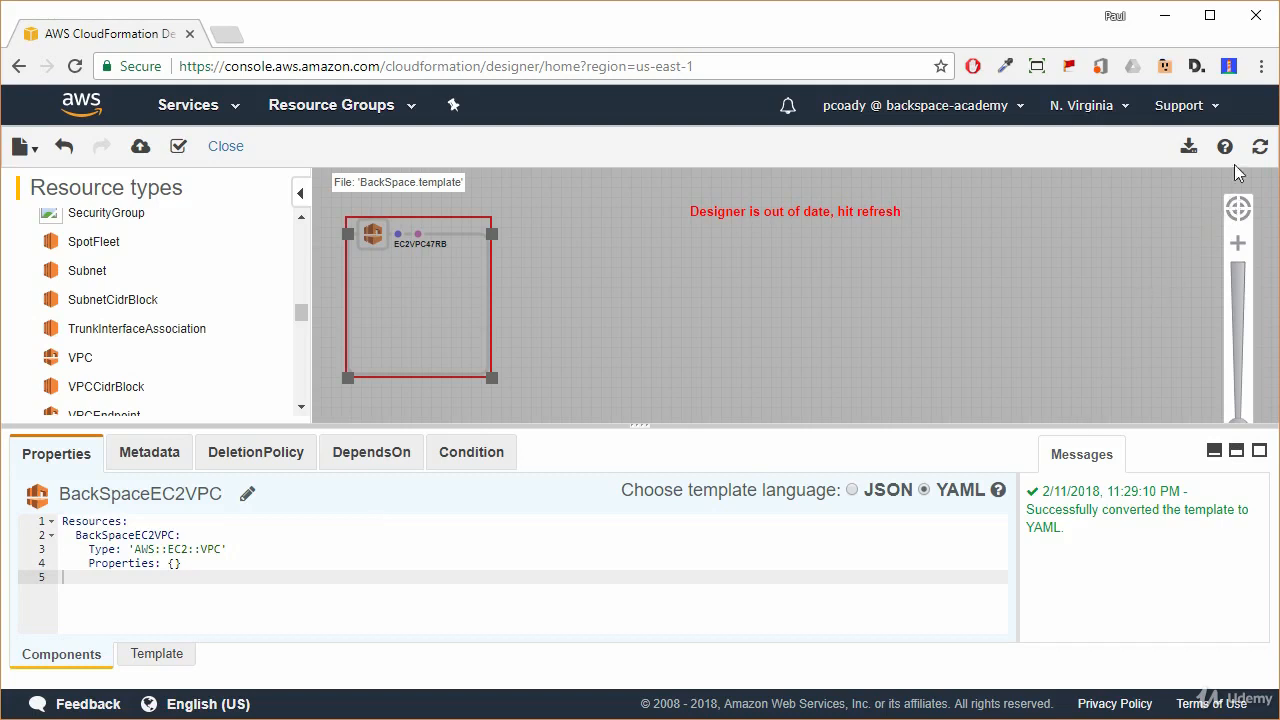
{"action": "left_click", "coordinate": [1260, 150]}
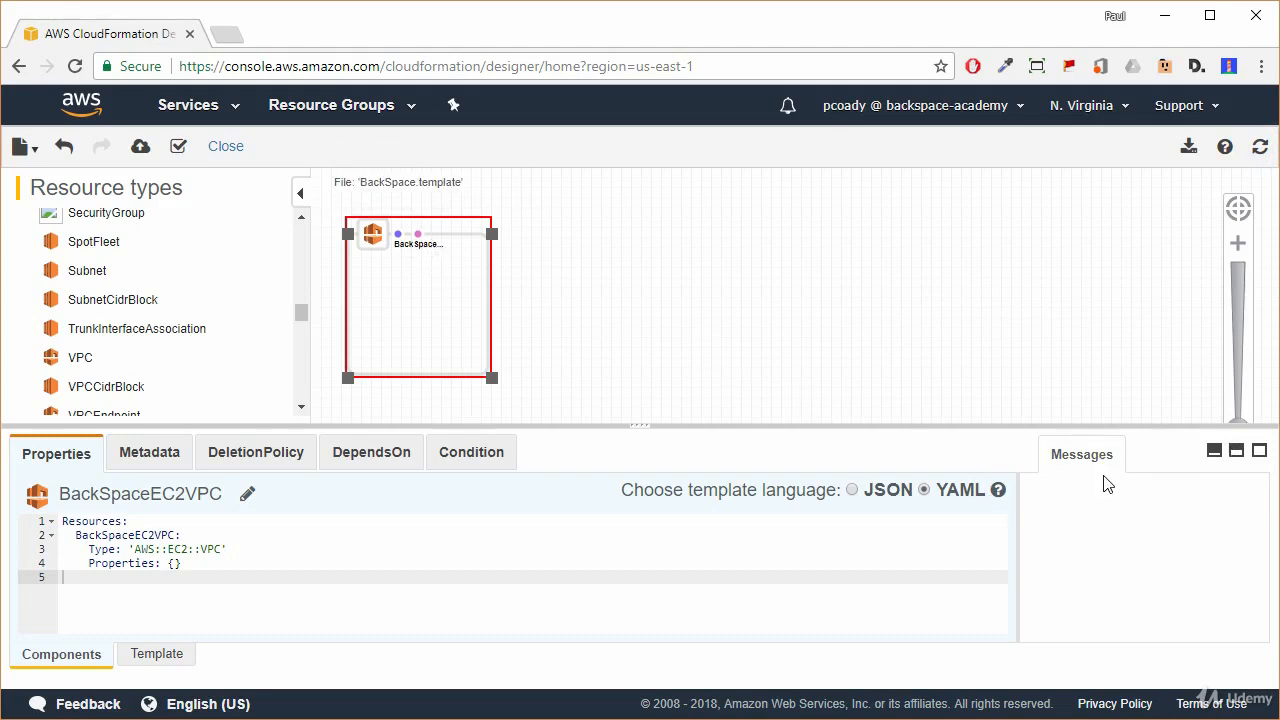
Minimise the editor, enlarge the VPC to fill most of the canvas, and restore the split view
{"action": "left_click", "coordinate": [1213, 452]}
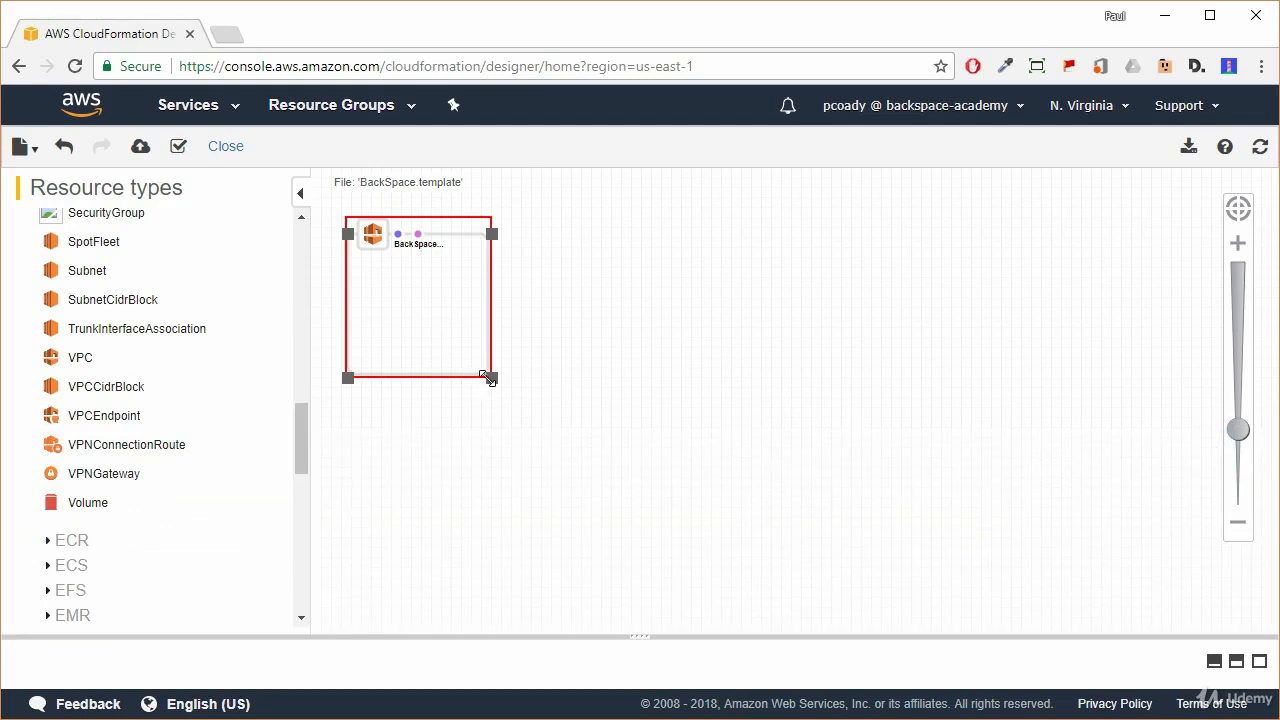
{"action": "left_click_drag", "start_coordinate": [491, 378], "coordinate": [1141, 612]}
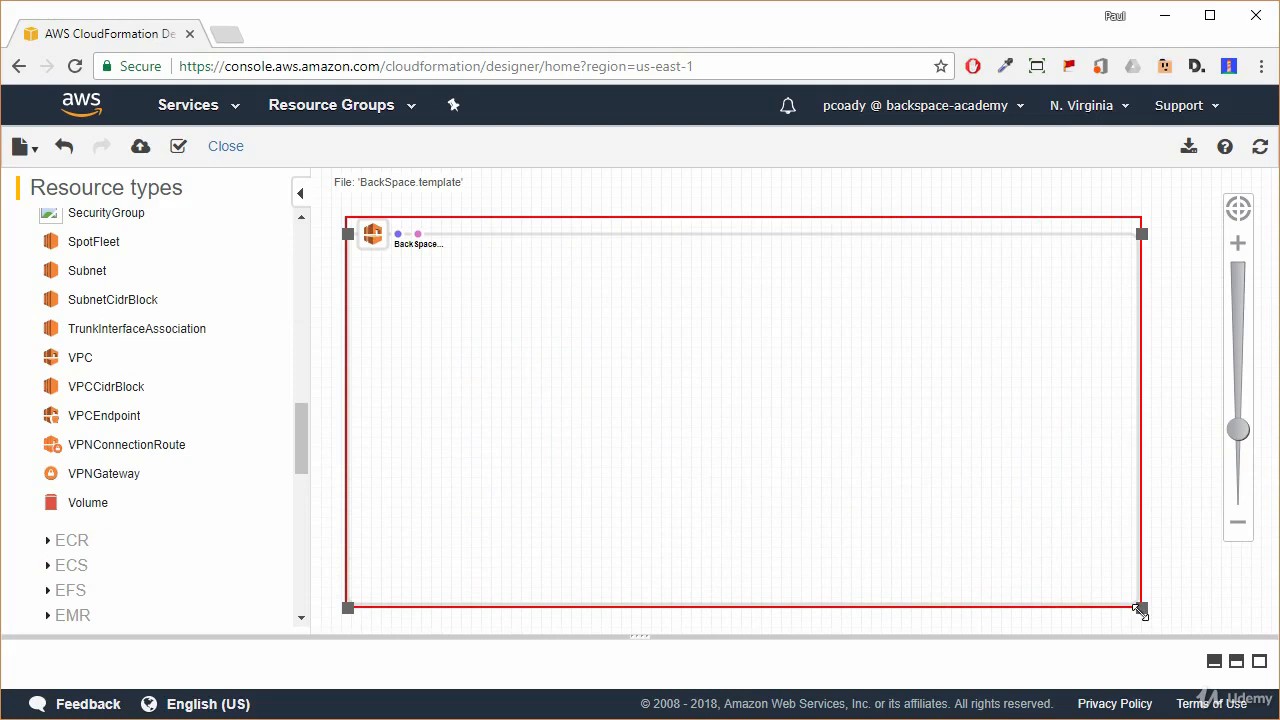
{"action": "left_click", "coordinate": [1236, 664]}
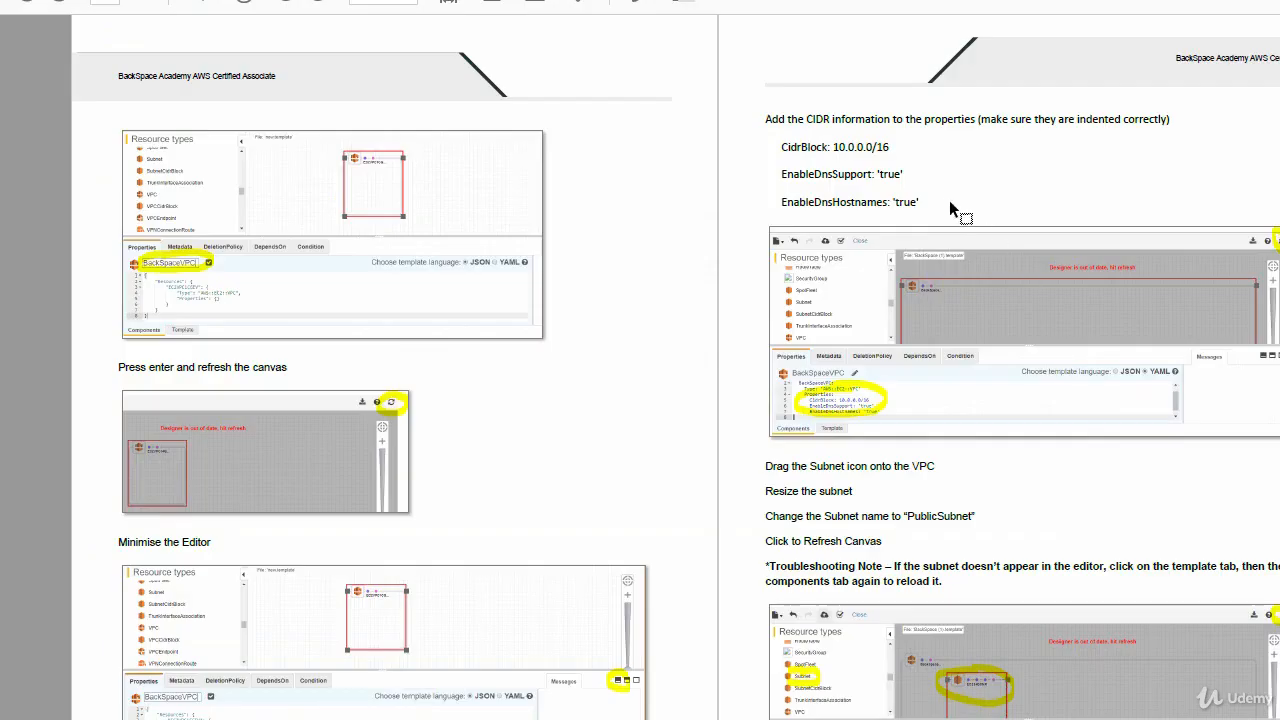
Copy the CidrBlock, EnableDnsSupport and EnableDnsHostnames lines from the lab instructions PDF
{"action": "left_click", "coordinate": [922, 203]}
{"action": "left_click_drag", "start_coordinate": [891, 198], "coordinate": [792, 152]}
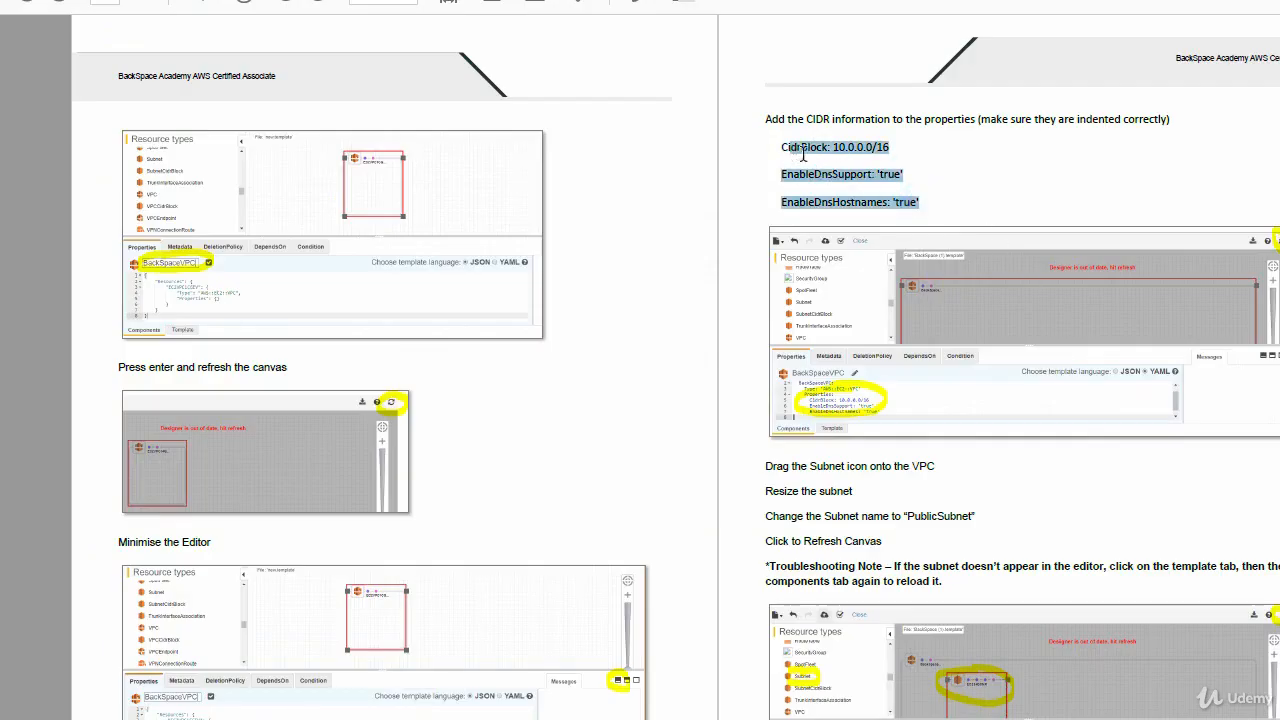
{"action": "left_click", "coordinate": [917, 176]}
{"action": "mouse_move", "coordinate": [928, 201]}
{"action": "left_mouse_down"}
{"action": "mouse_move", "coordinate": [780, 146]}
{"action": "mouse_move", "coordinate": [922, 203]}
{"action": "left_mouse_up"}
{"action": "key", "text": "ctrl+c"}
{"action": "left_click", "coordinate": [805, 150]}
{"action": "right_click", "coordinate": [862, 183]}
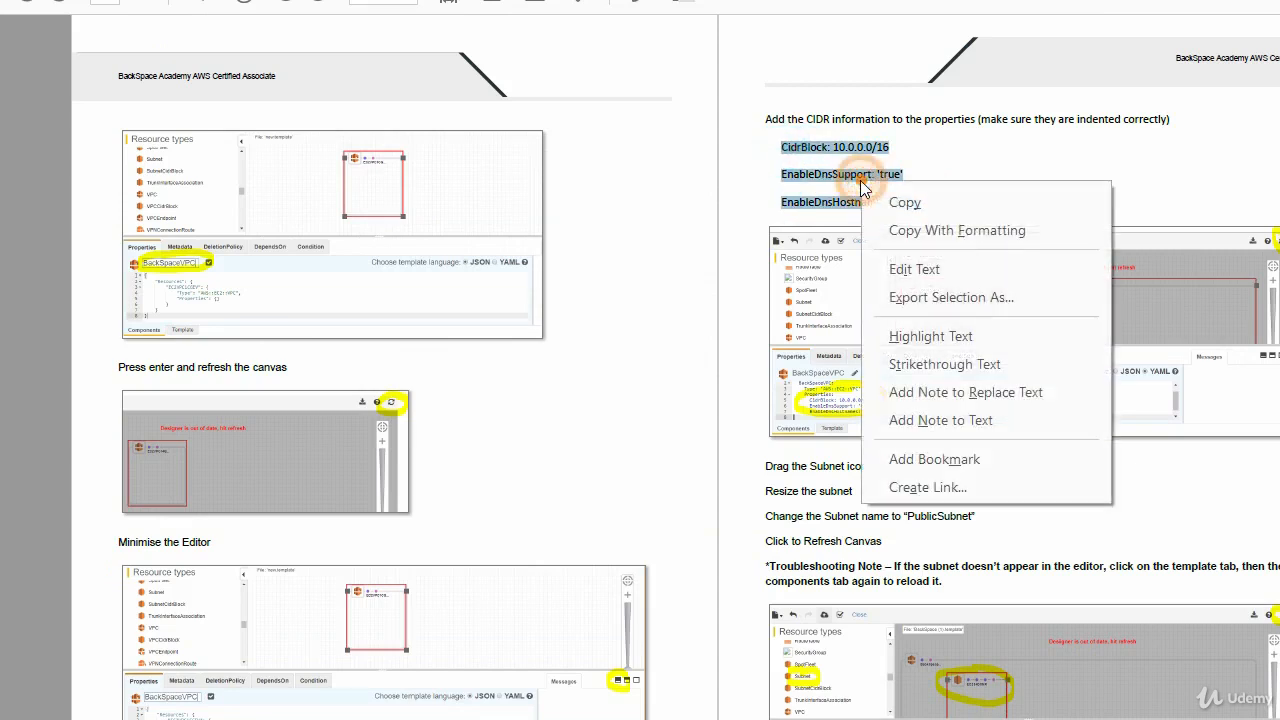
{"action": "left_click", "coordinate": [905, 204]}
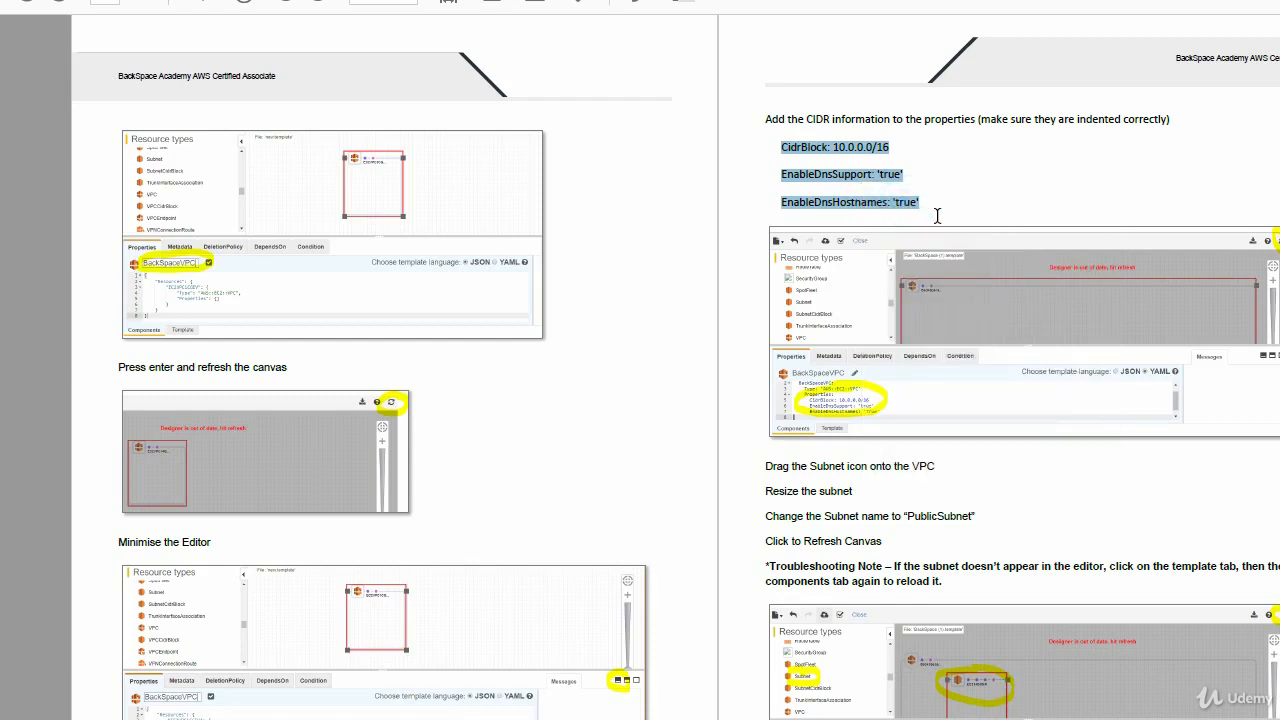
Back in CloudFormation Designer, replace the VPC's empty Properties braces with the pasted lines CidrBlock: 10.0.0.0/16, EnableDnsSupport: 'true' and EnableDnsHostnames: 'true'
{"action": "key", "text": "alt+Tab"}
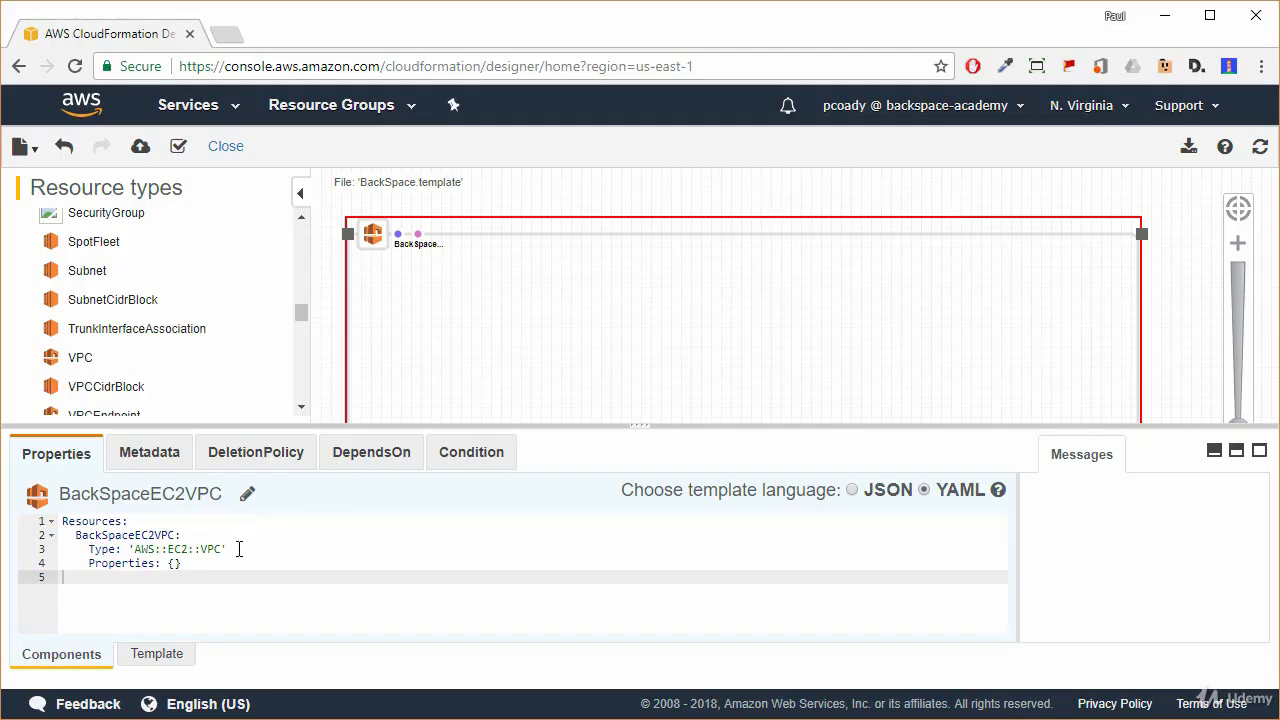
{"action": "left_click", "coordinate": [190, 563]}
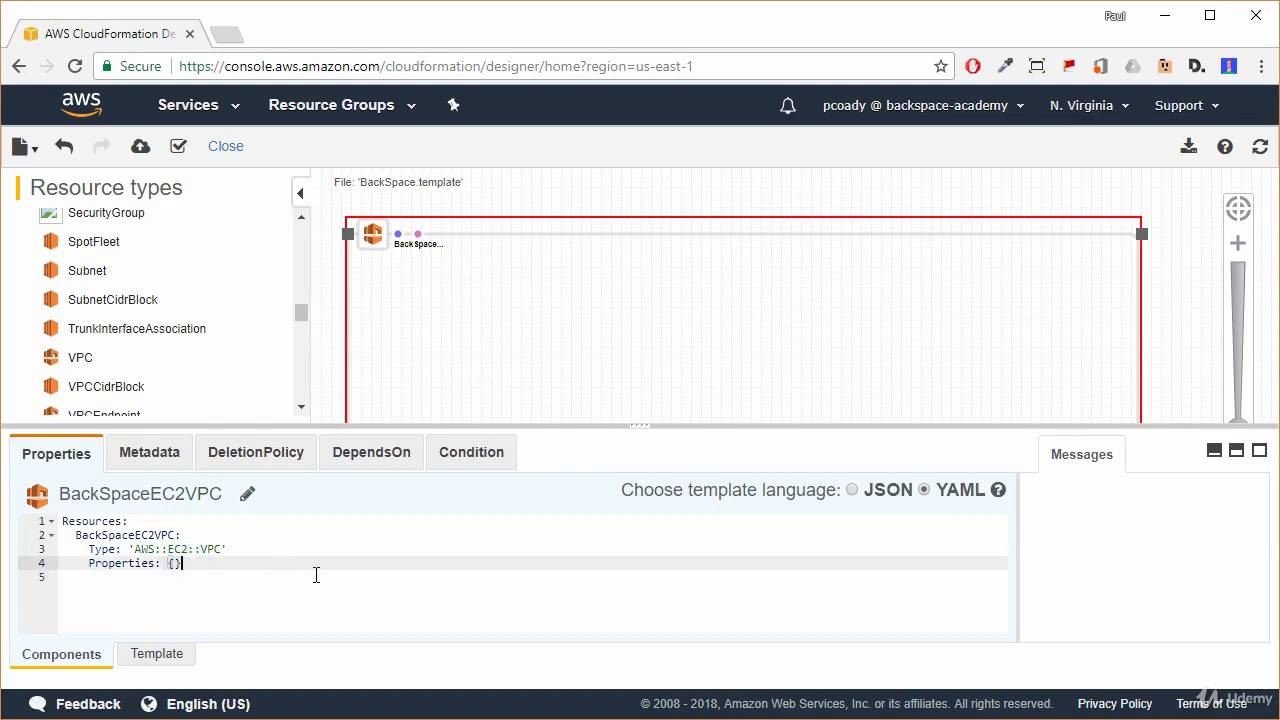
{"action": "key", "text": "BackSpace"}
{"action": "key", "text": "BackSpace"}
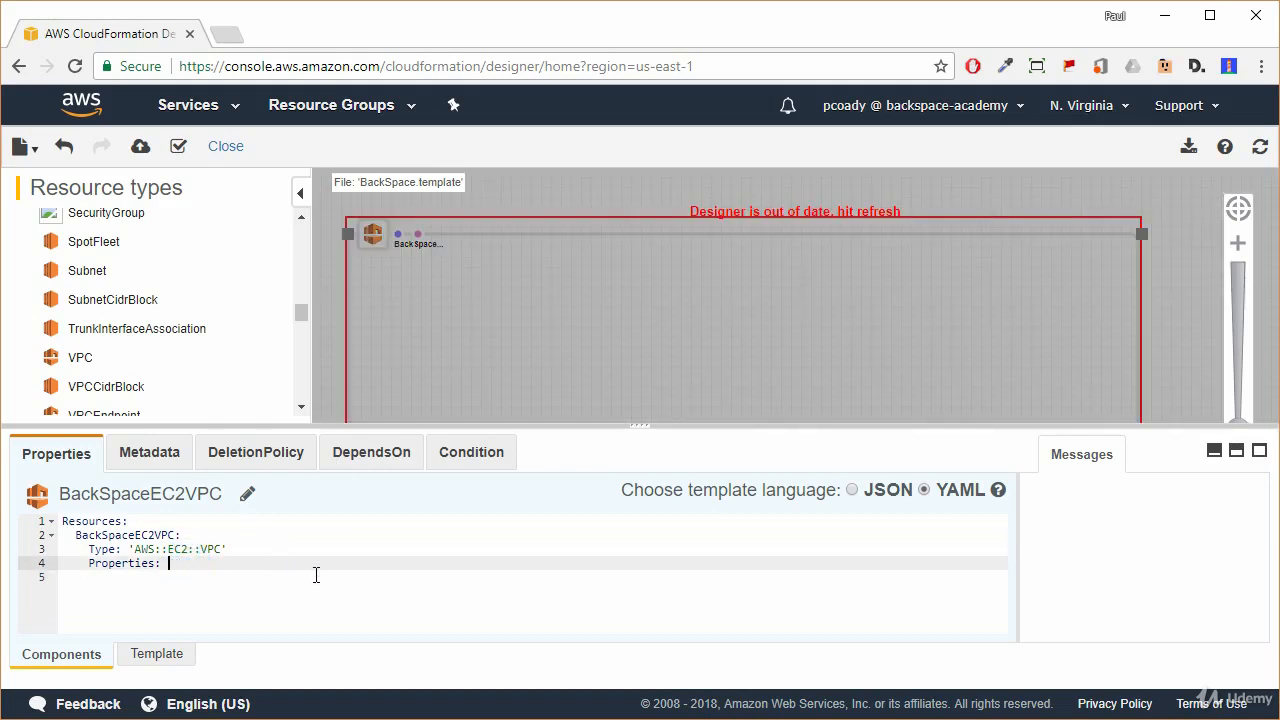
{"action": "key", "text": "Return"}
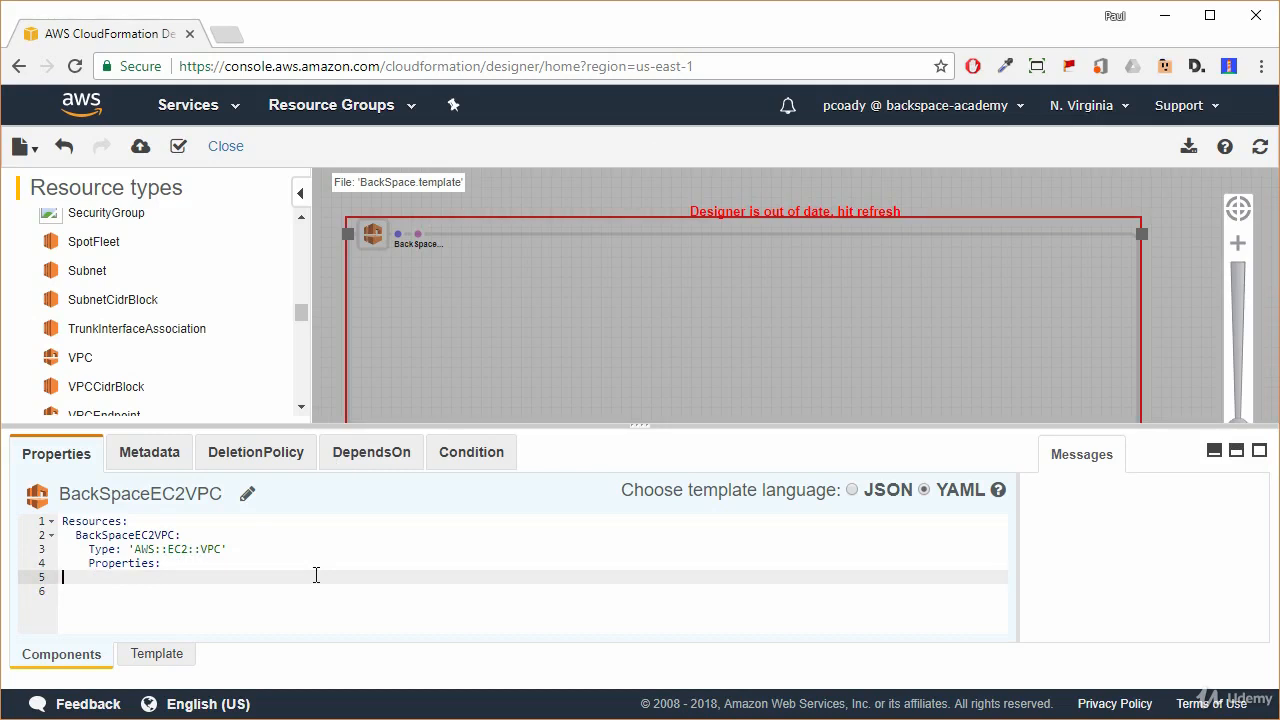
{"action": "key", "text": "ctrl+v"}
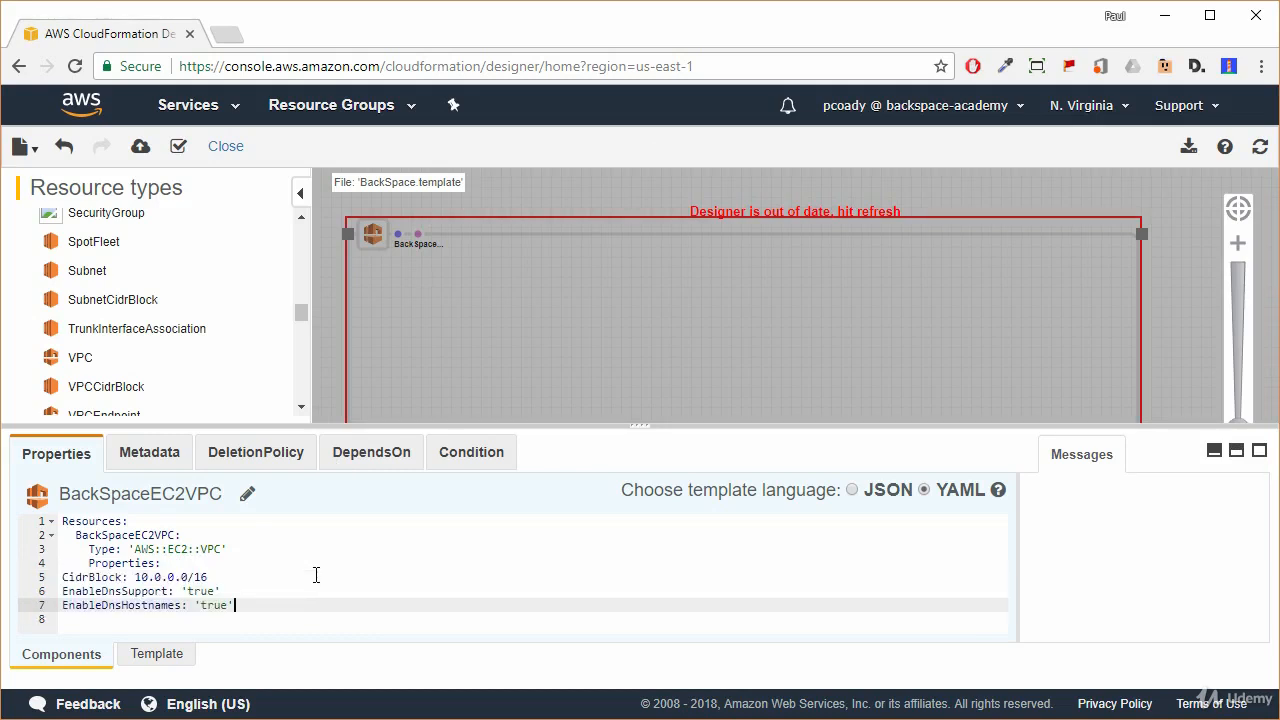
Indent the CidrBlock, EnableDnsSupport and EnableDnsHostnames lines beneath the VPC's Properties key and refresh the design canvas
{"action": "left_click", "coordinate": [62, 577]}
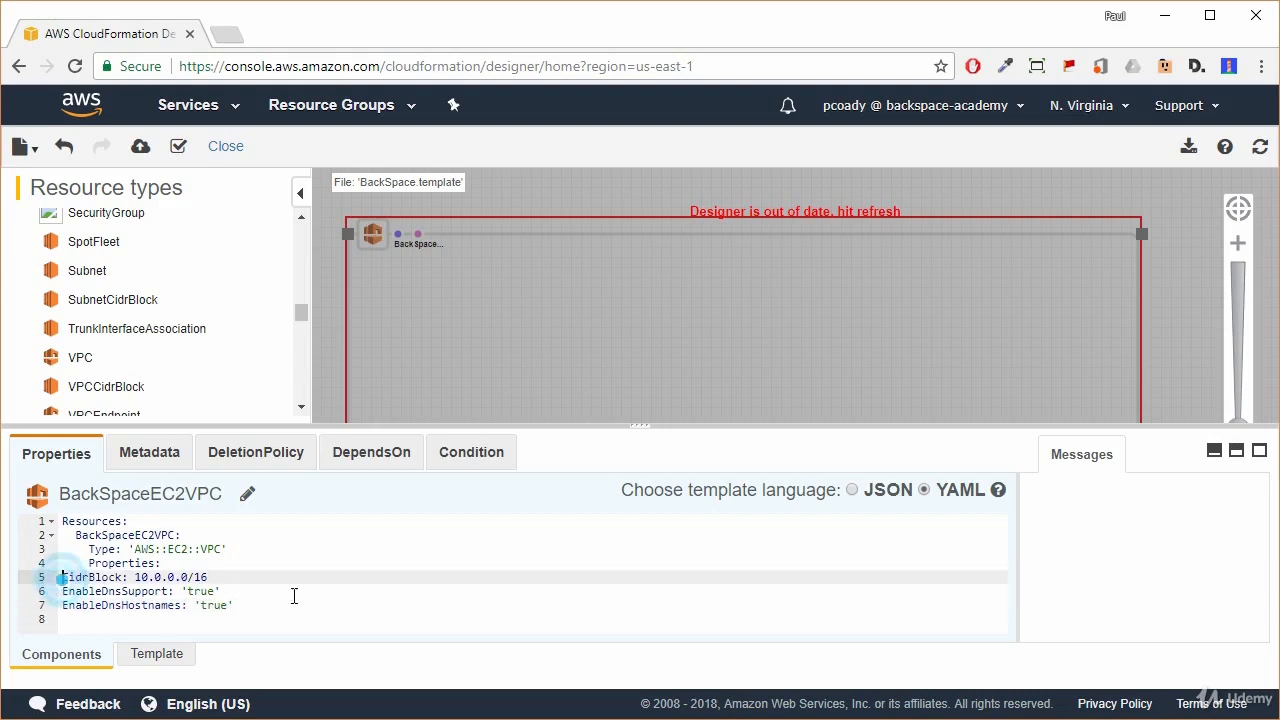
{"action": "key", "text": "Tab"}
{"action": "key", "text": "Tab"}
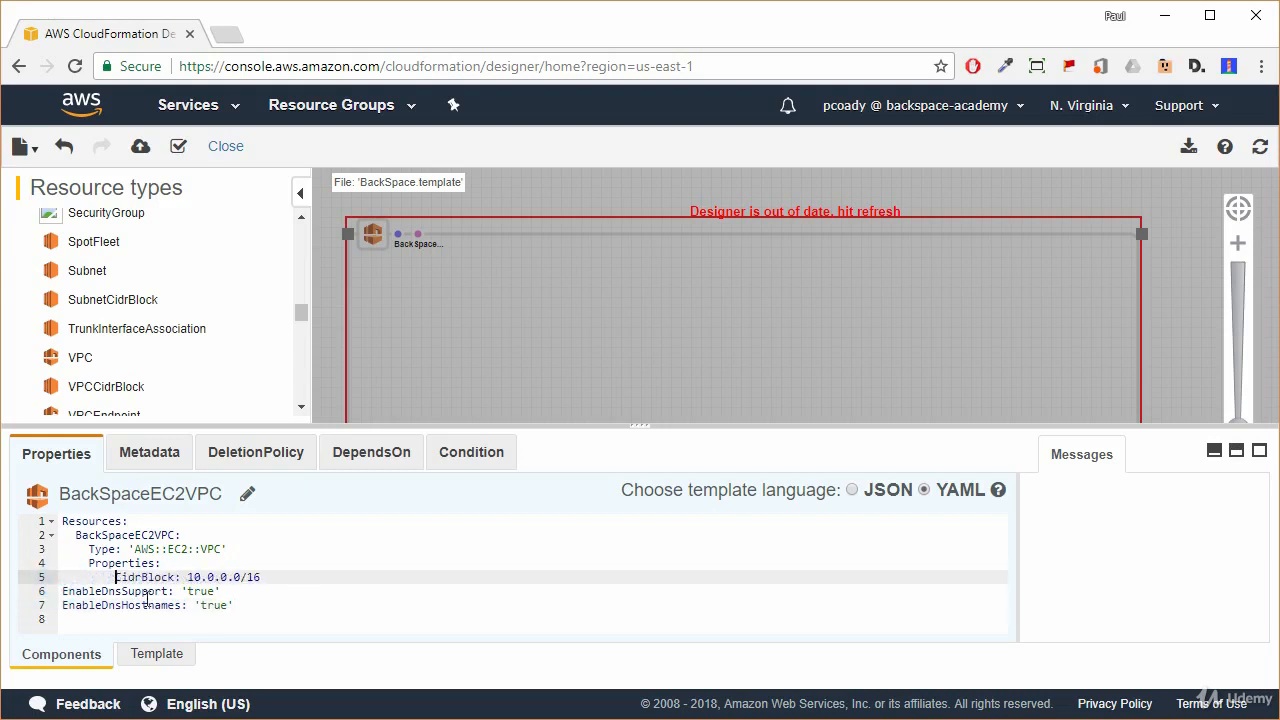
{"action": "left_click", "coordinate": [60, 591]}
{"action": "key", "text": "Tab"}
{"action": "key", "text": "Tab"}
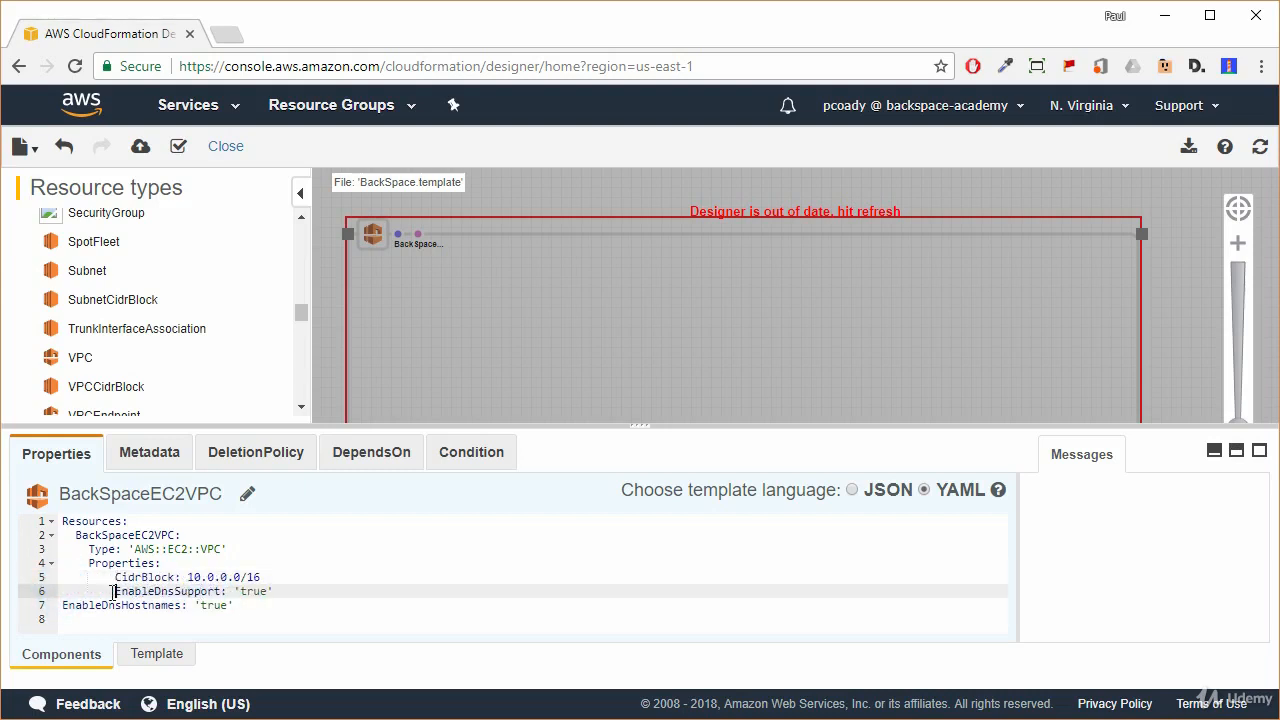
{"action": "left_click", "coordinate": [64, 605]}
{"action": "key", "text": "Tab"}
{"action": "key", "text": "Tab"}
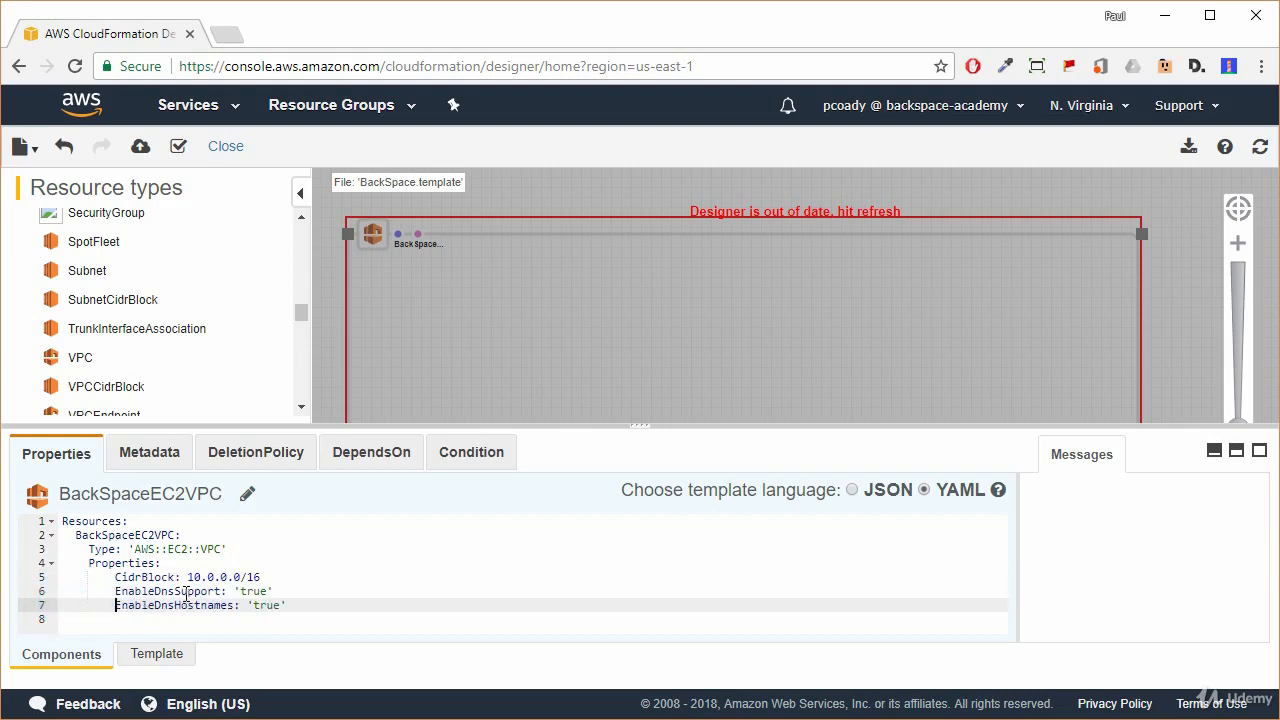
{"action": "left_click", "coordinate": [286, 601]}
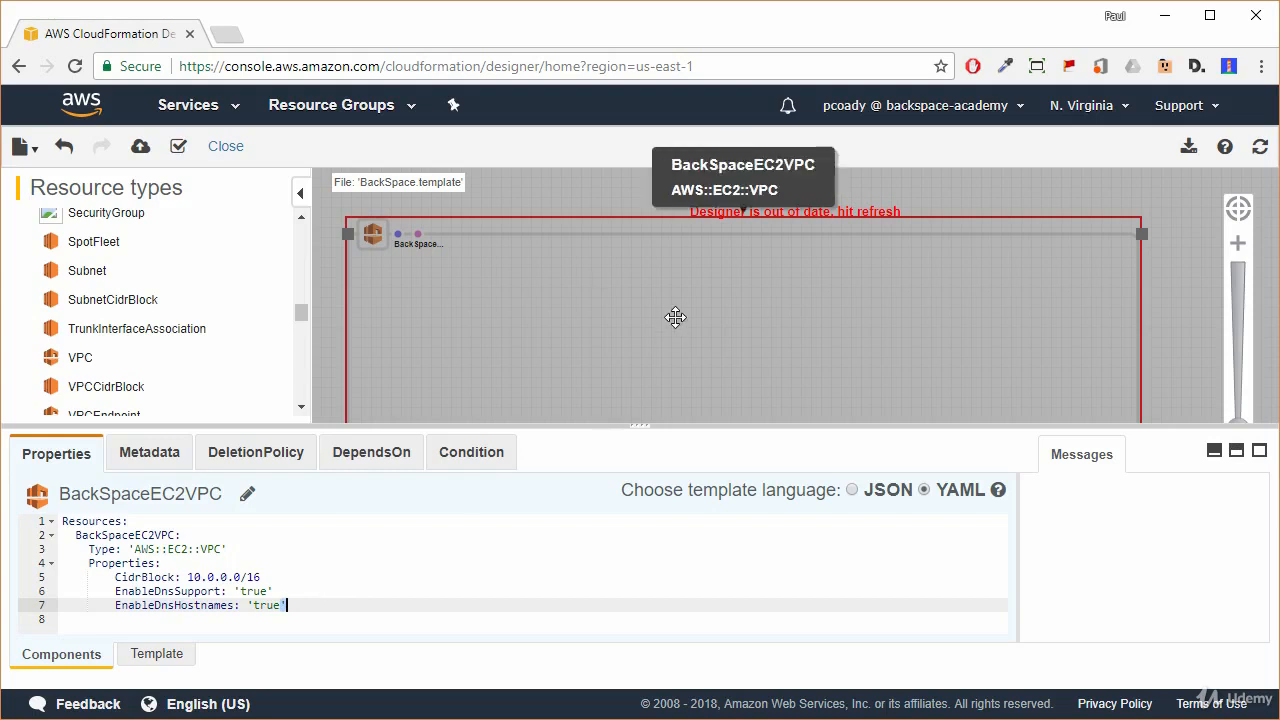
{"action": "left_click", "coordinate": [1261, 152]}
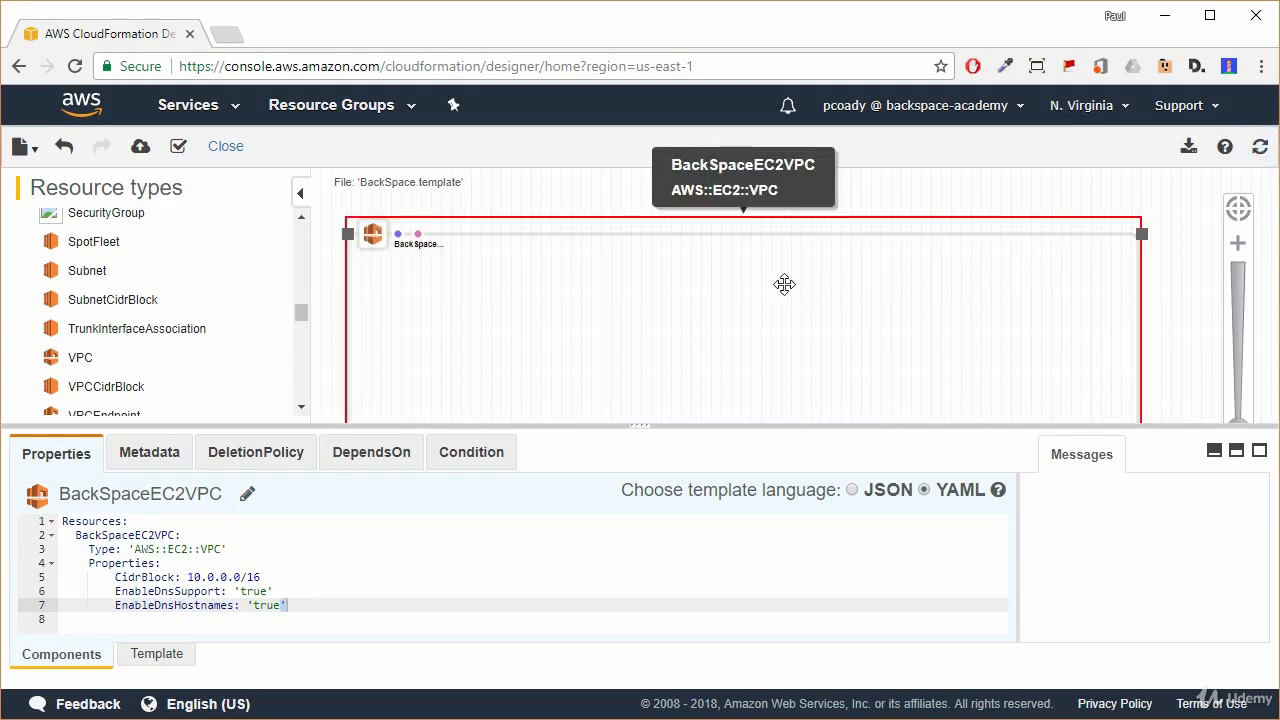
Examine the VPC's type, CIDR block and DNS properties in the full template code, and return to its component properties in split view
{"action": "left_click", "coordinate": [158, 656]}
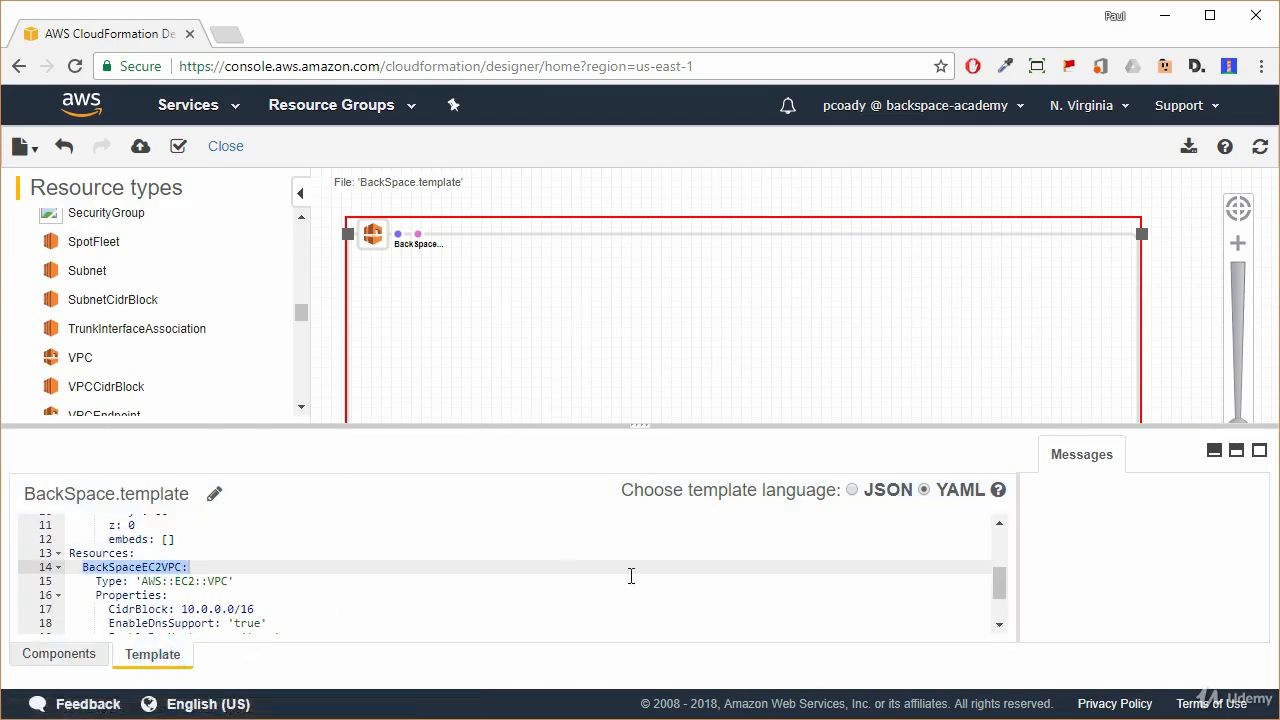
{"action": "left_click", "coordinate": [1258, 452]}
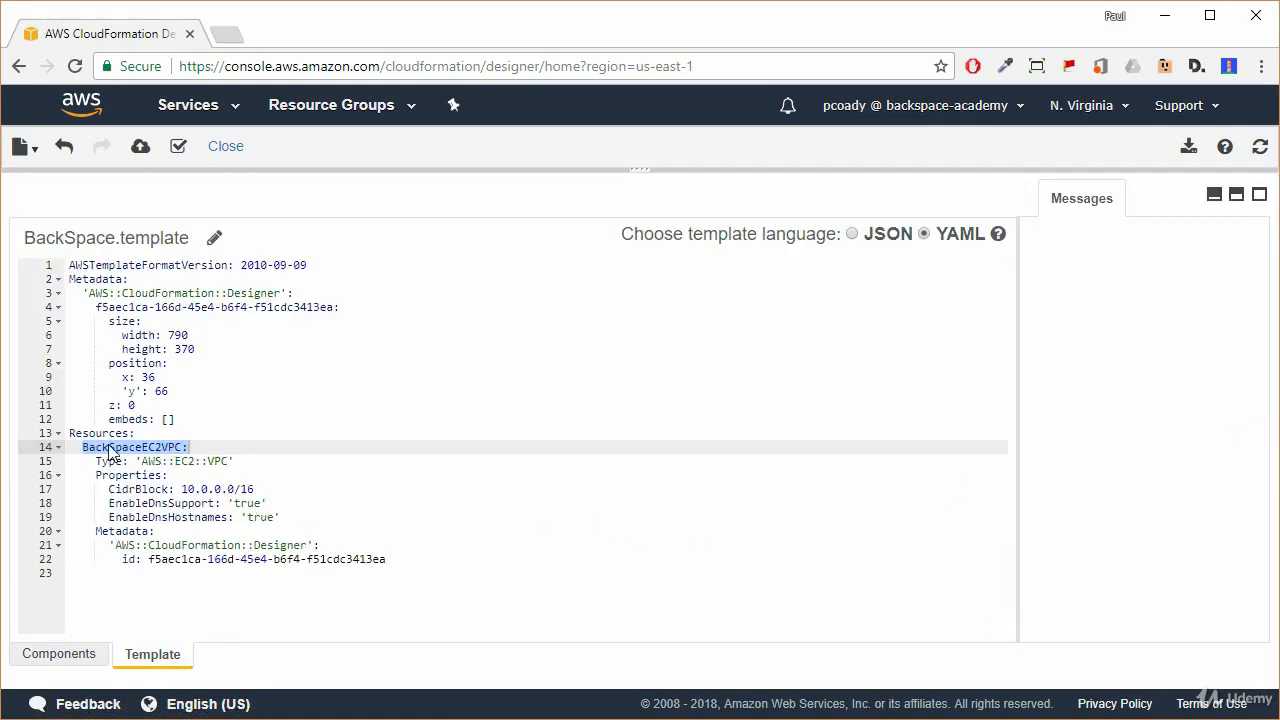
{"action": "left_click", "coordinate": [80, 433]}
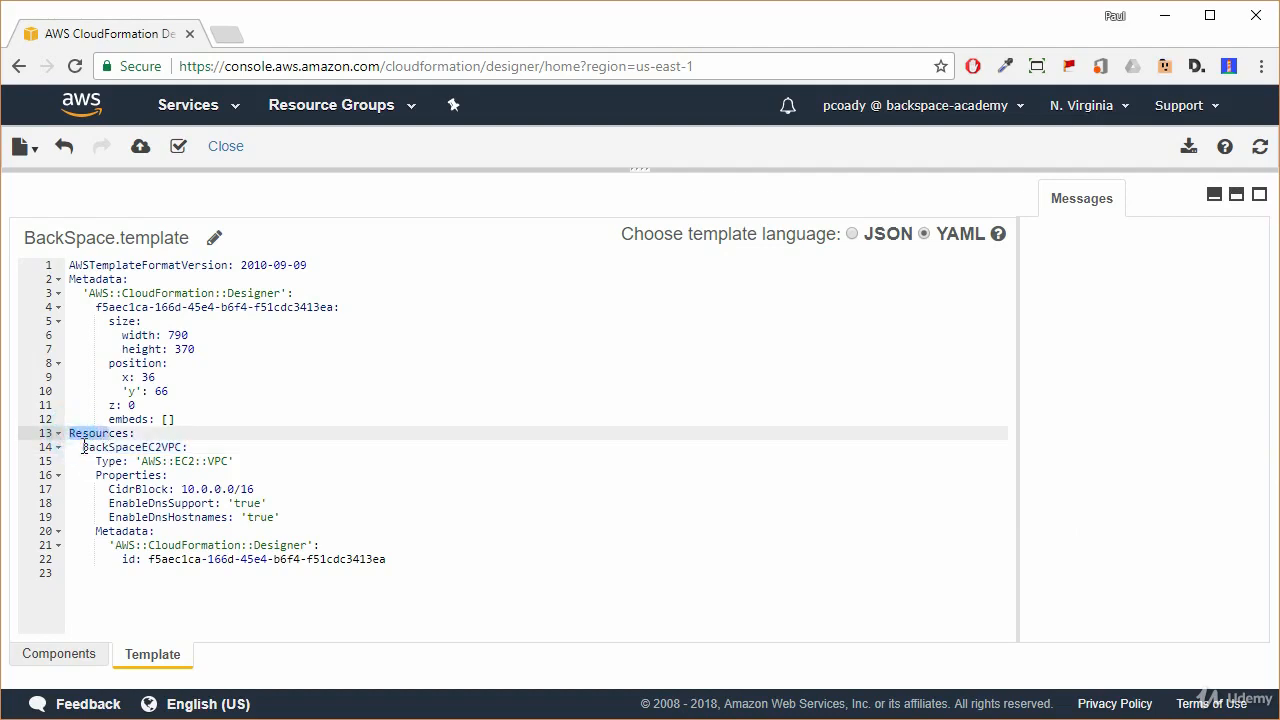
{"action": "left_click_drag", "start_coordinate": [82, 447], "coordinate": [137, 461]}
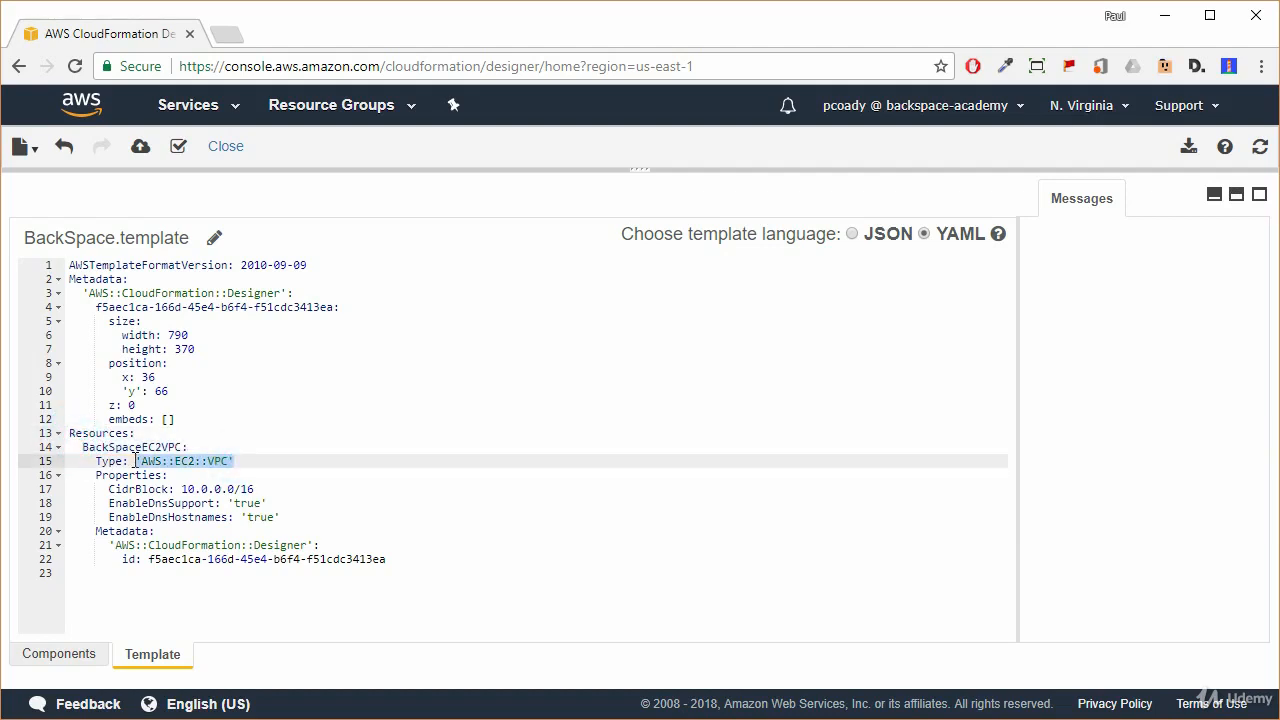
{"action": "left_click", "coordinate": [122, 490]}
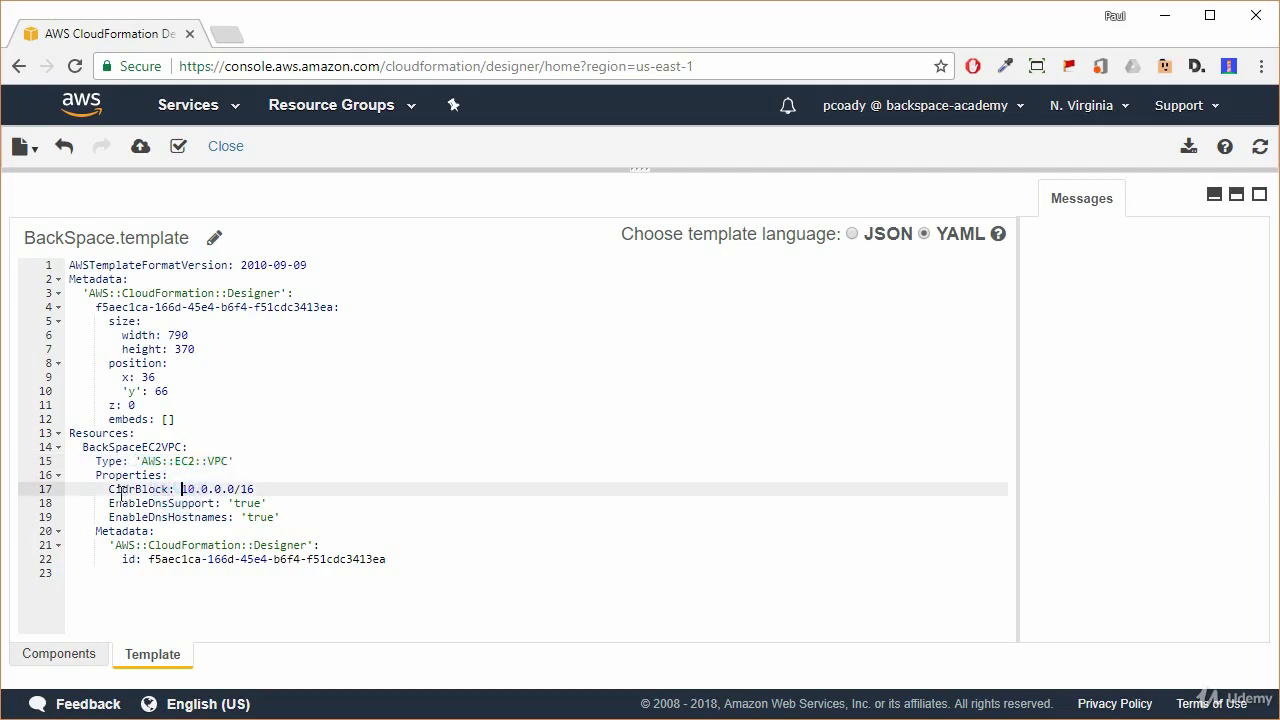
{"action": "left_click_drag", "start_coordinate": [109, 489], "coordinate": [248, 490]}
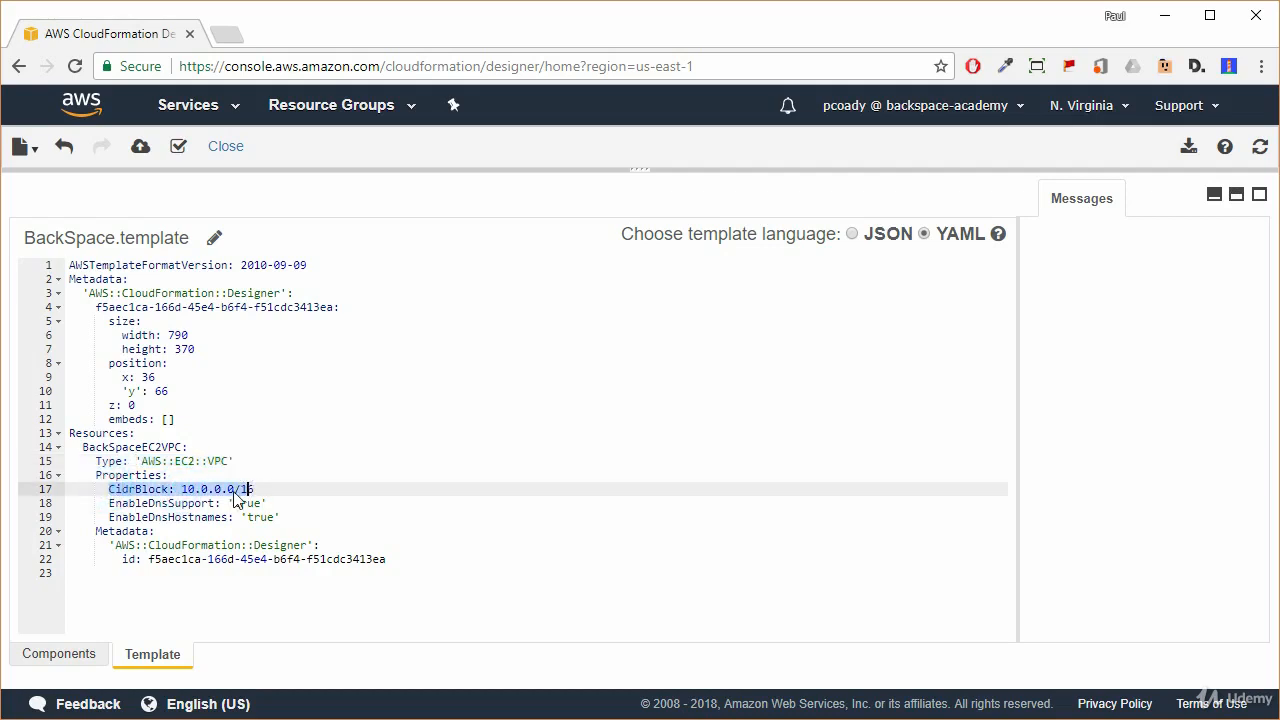
{"action": "mouse_move", "coordinate": [110, 503]}
{"action": "left_mouse_down"}
{"action": "mouse_move", "coordinate": [258, 503]}
{"action": "mouse_move", "coordinate": [123, 517]}
{"action": "left_mouse_up"}
{"action": "left_click", "coordinate": [270, 517]}
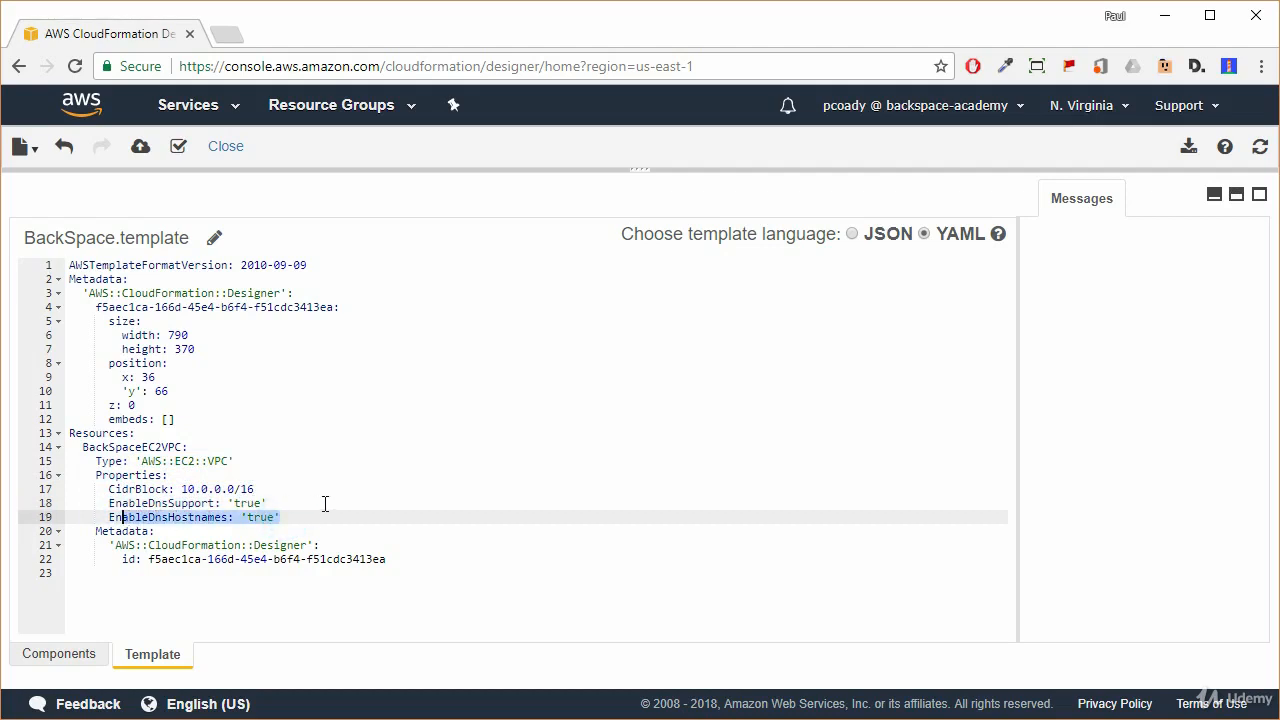
{"action": "left_click", "coordinate": [150, 570]}
{"action": "left_click", "coordinate": [60, 655]}
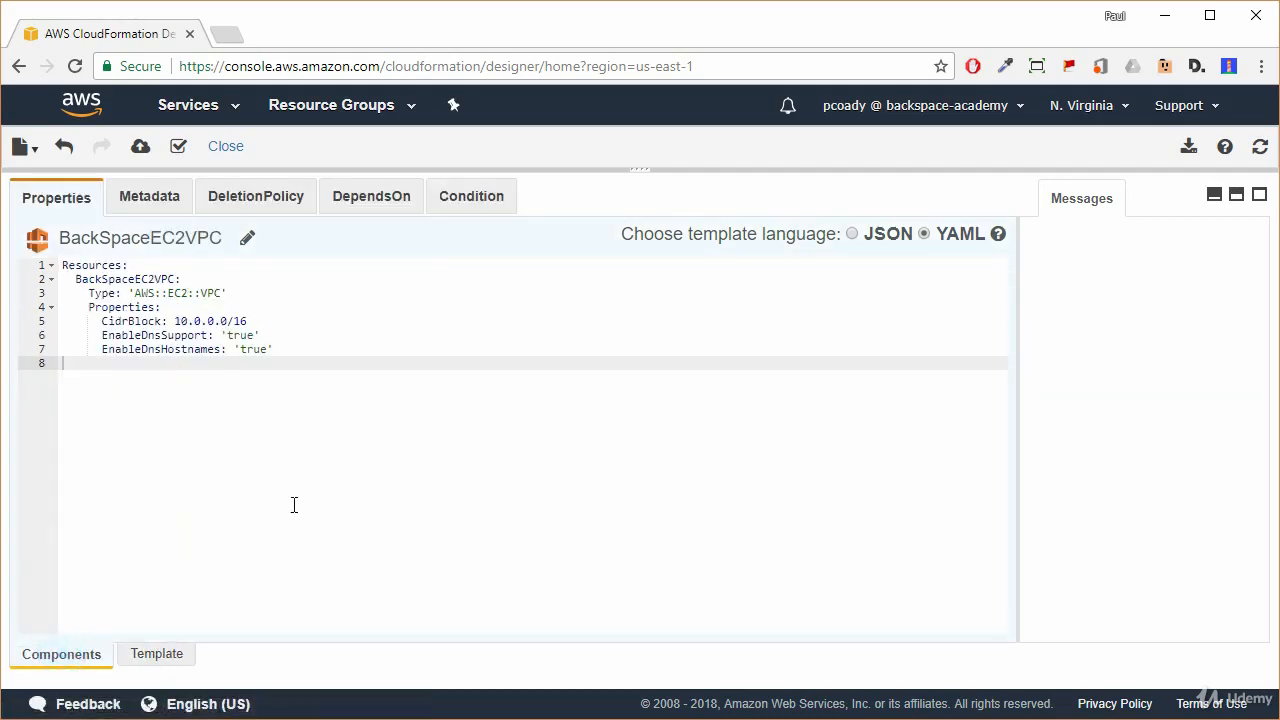
{"action": "left_click", "coordinate": [1237, 197]}
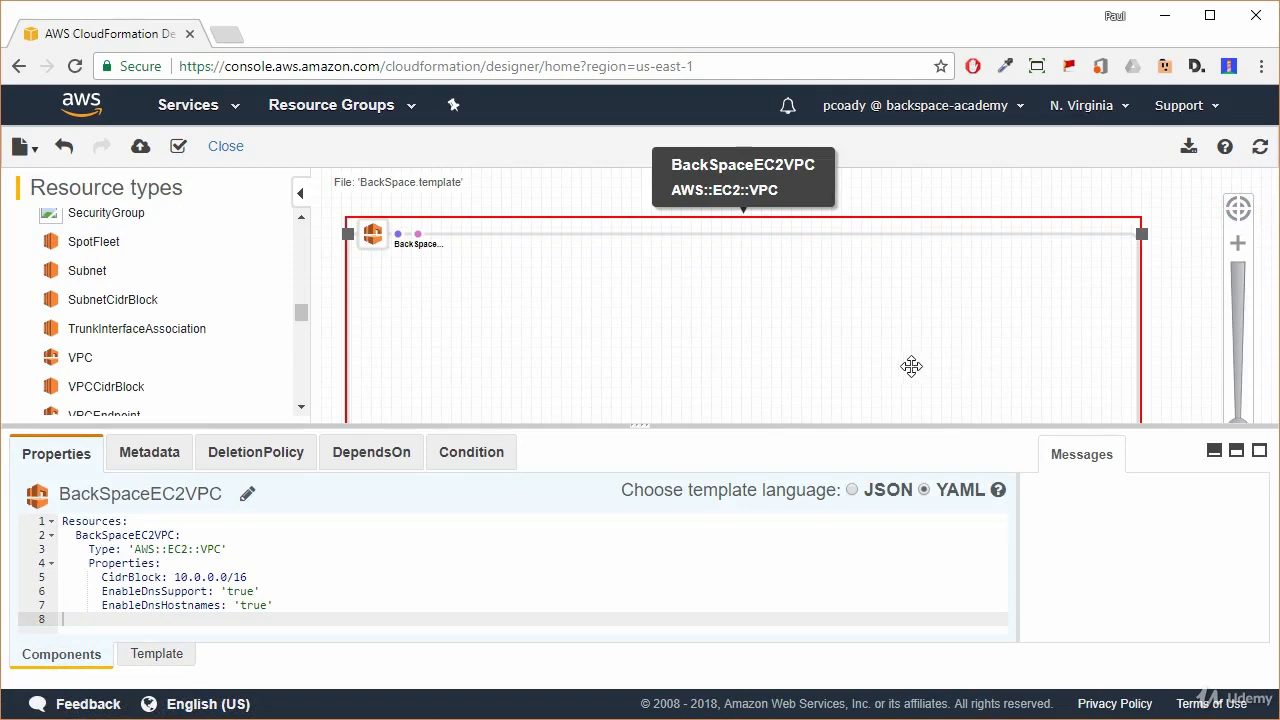
Add a Subnet resource inside the BackSpaceEC2VPC container and rename it as PublicSubnet, refreshing the design canvas
{"action": "left_click_drag", "start_coordinate": [301, 314], "coordinate": [303, 314]}
{"action": "left_click_drag", "start_coordinate": [74, 273], "coordinate": [449, 309]}
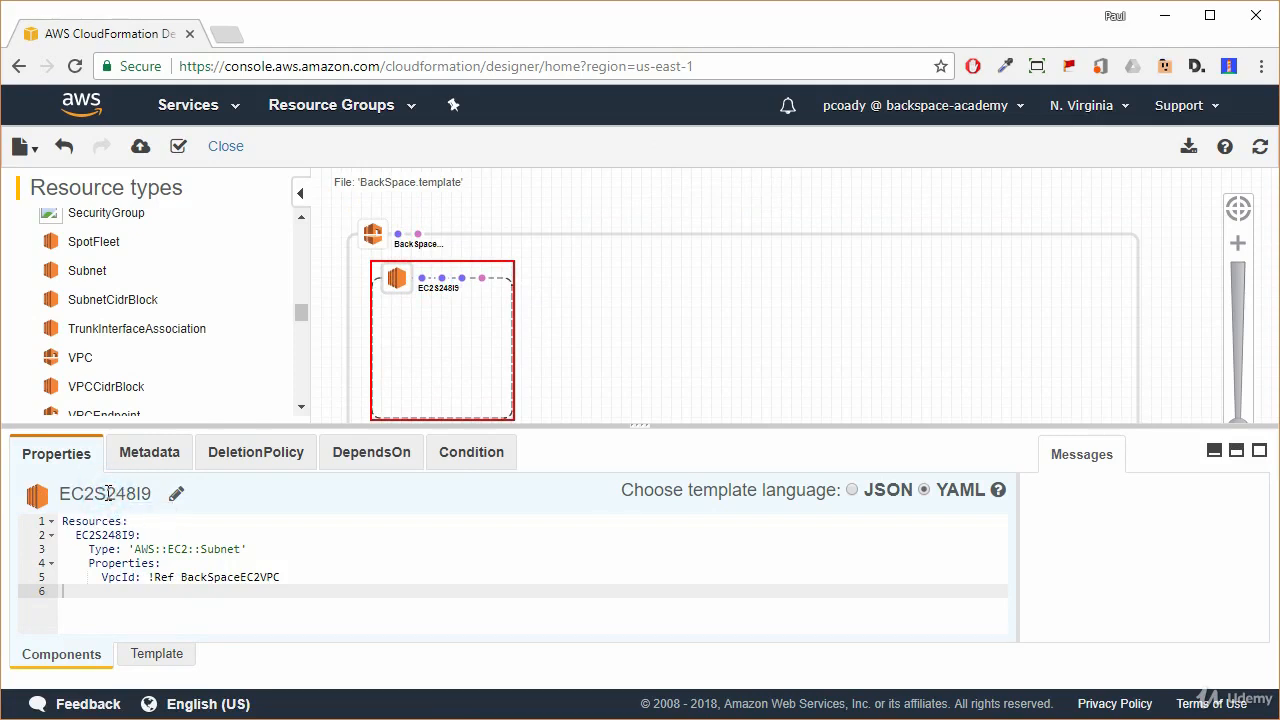
{"action": "left_click_drag", "start_coordinate": [106, 493], "coordinate": [170, 495]}
{"action": "left_click", "coordinate": [170, 496]}
{"action": "double_click", "coordinate": [150, 493]}
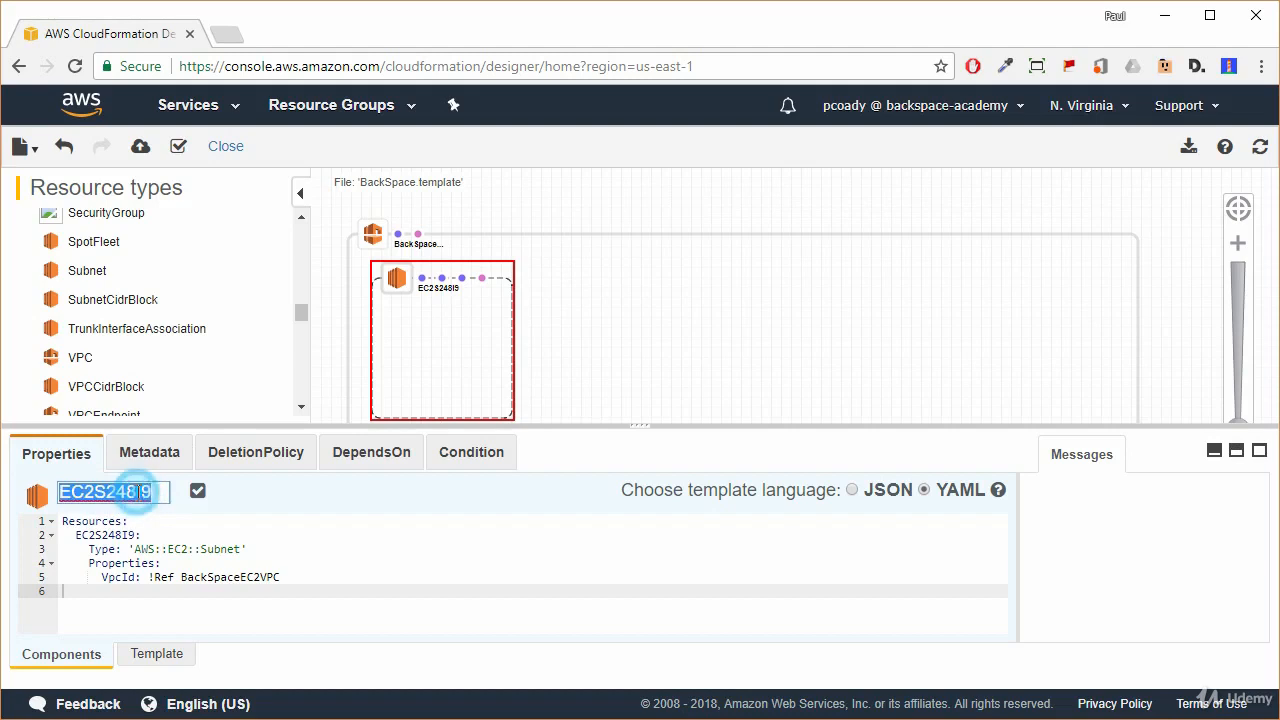
{"action": "type", "text": "Pu"}
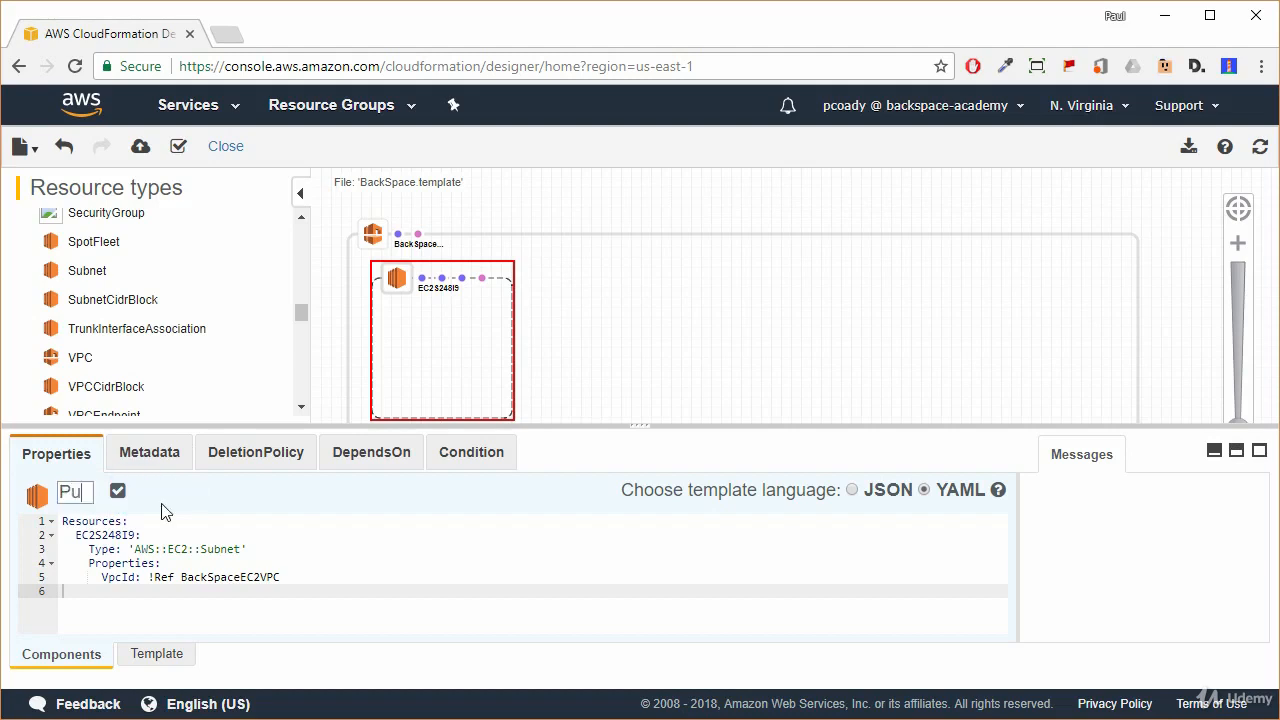
{"action": "type", "text": "blicSubnet"}
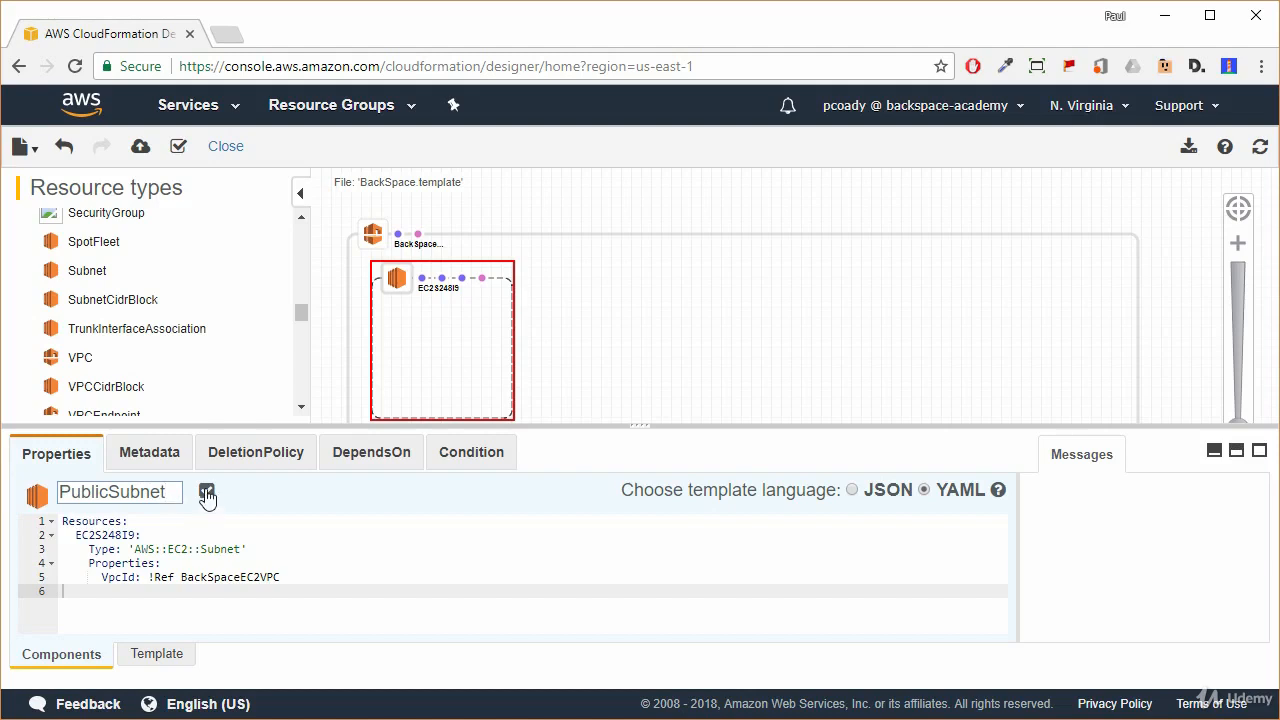
{"action": "left_click", "coordinate": [206, 492]}
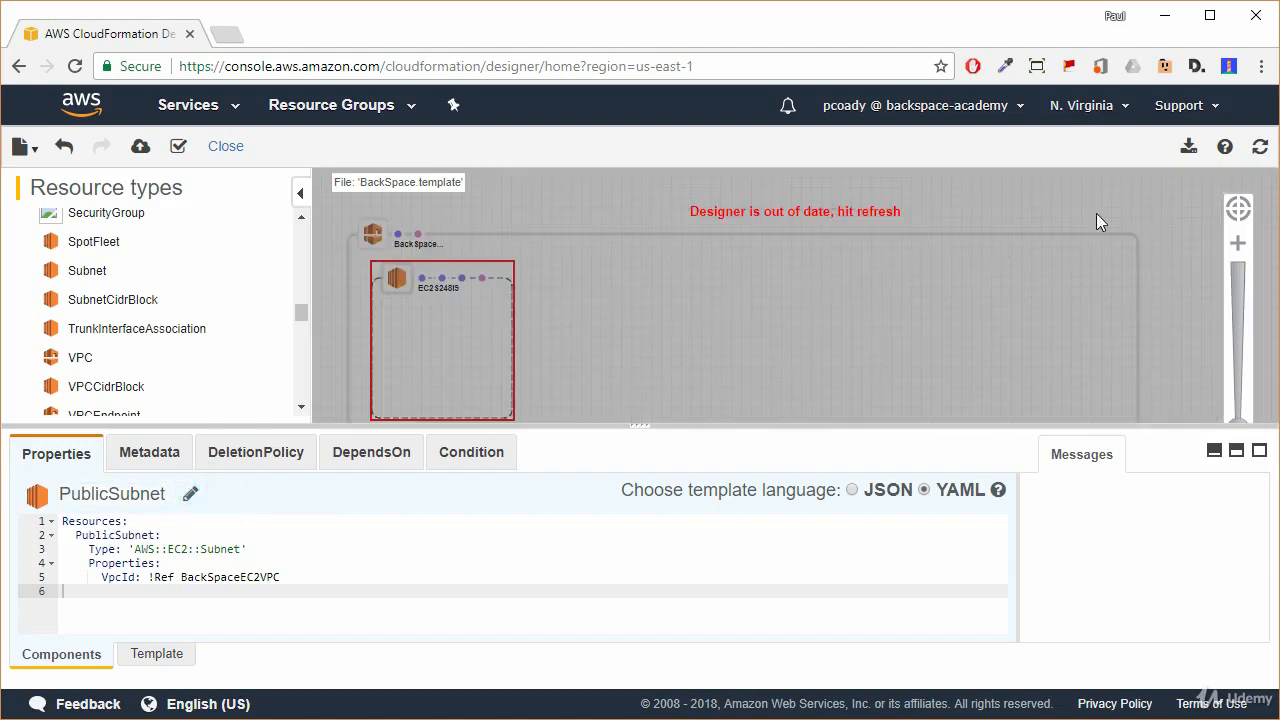
{"action": "left_click", "coordinate": [1260, 146]}
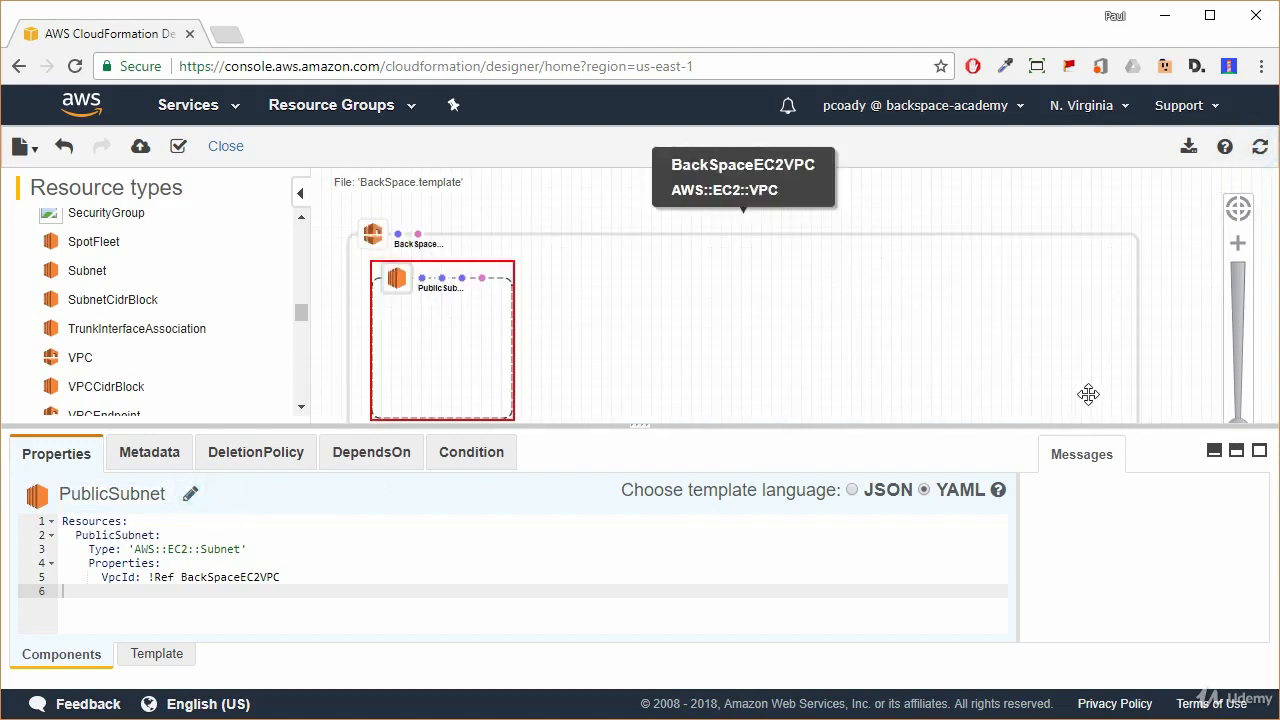
Minimise the editor, enlarge PublicSubnet to fill about two thirds of the VPC's width and most of its height, and restore the split view
{"action": "left_click", "coordinate": [1214, 451]}
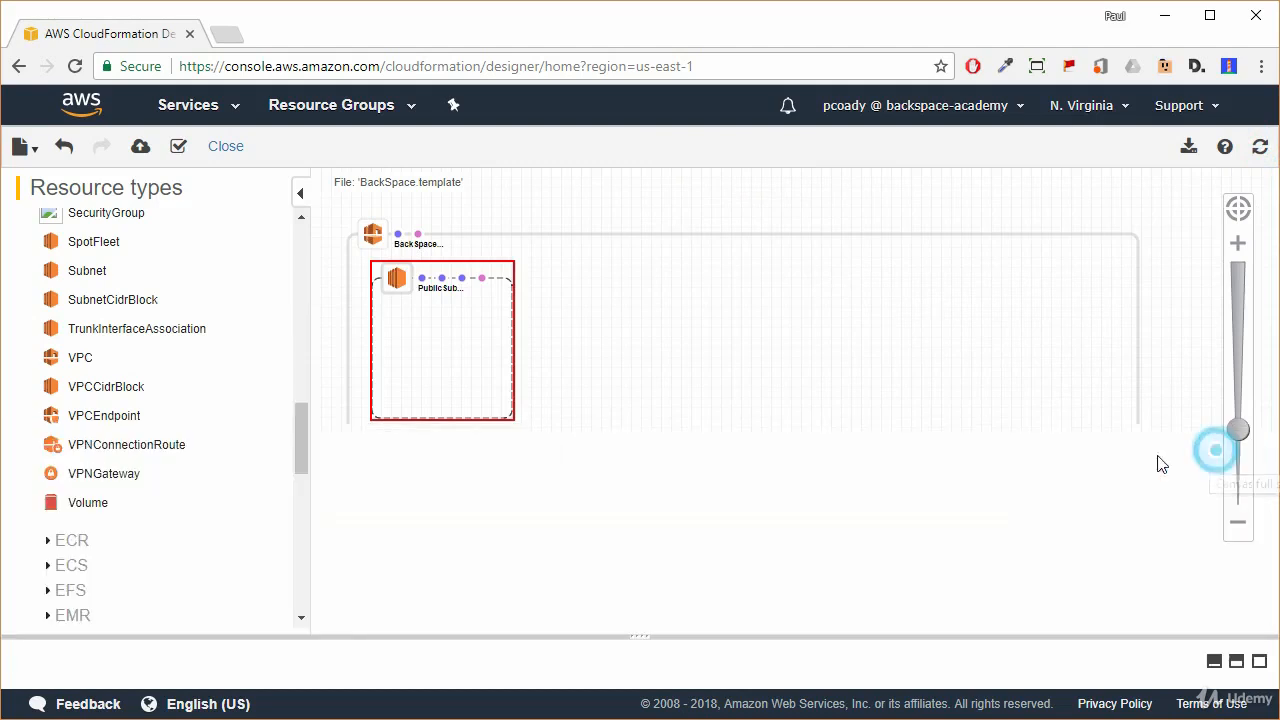
{"action": "left_click", "coordinate": [511, 386]}
{"action": "left_click_drag", "start_coordinate": [518, 425], "coordinate": [898, 585]}
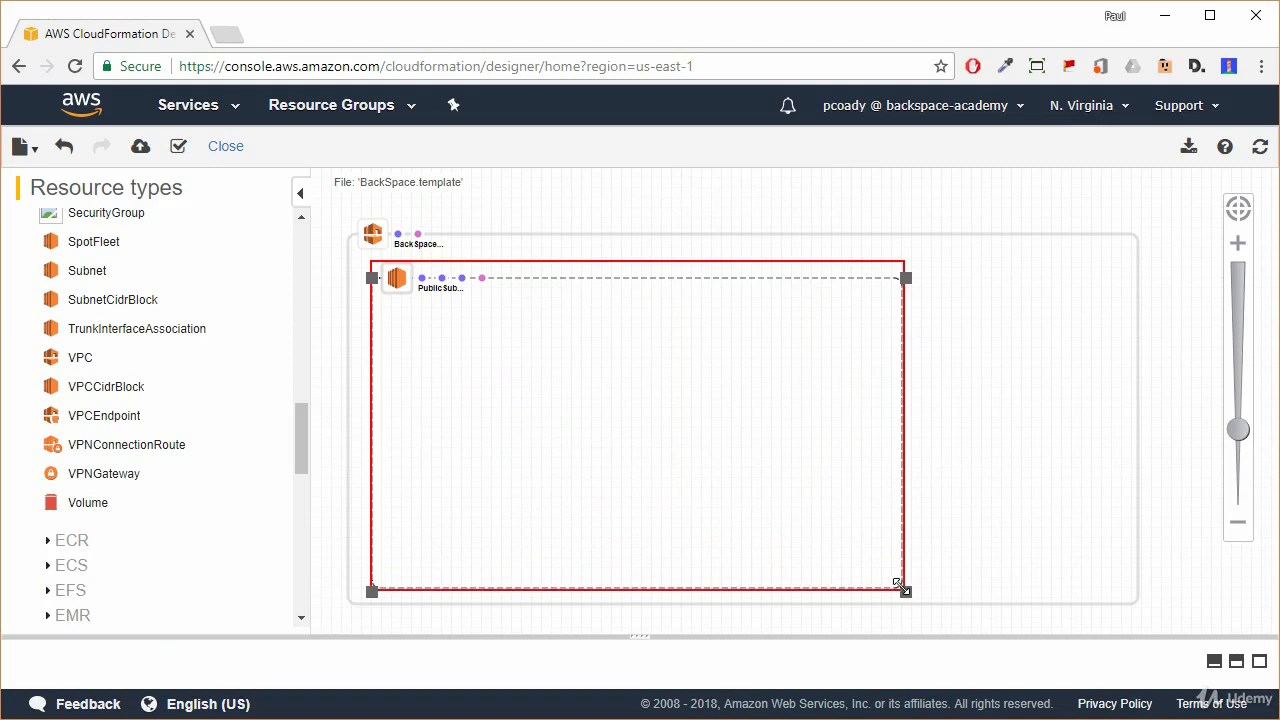
{"action": "left_click", "coordinate": [974, 353]}
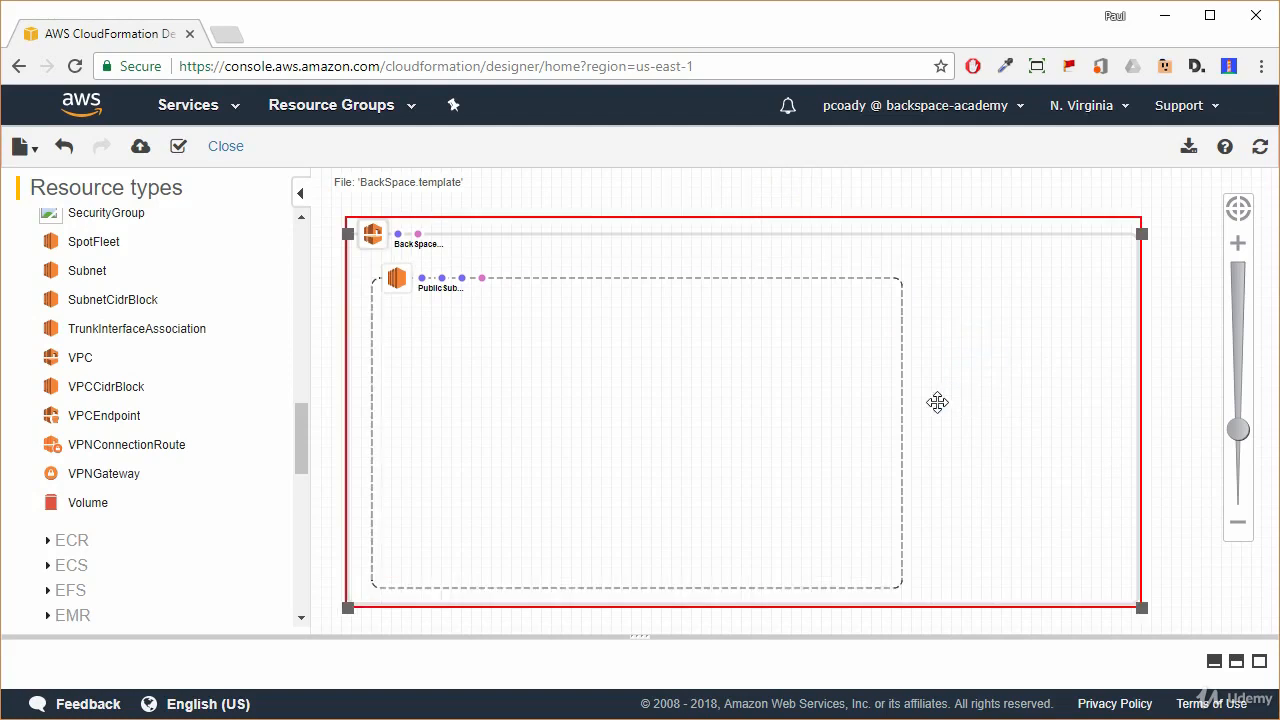
{"action": "left_click", "coordinate": [620, 348]}
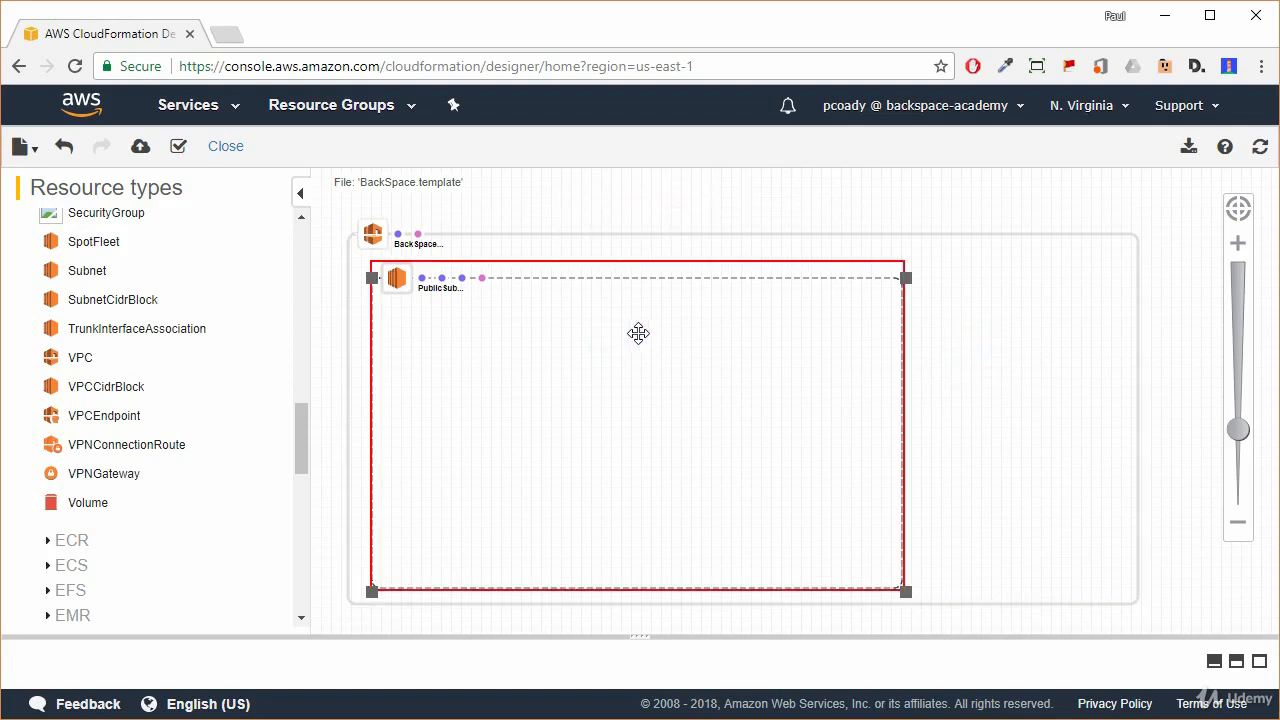
{"action": "left_click", "coordinate": [1215, 662]}
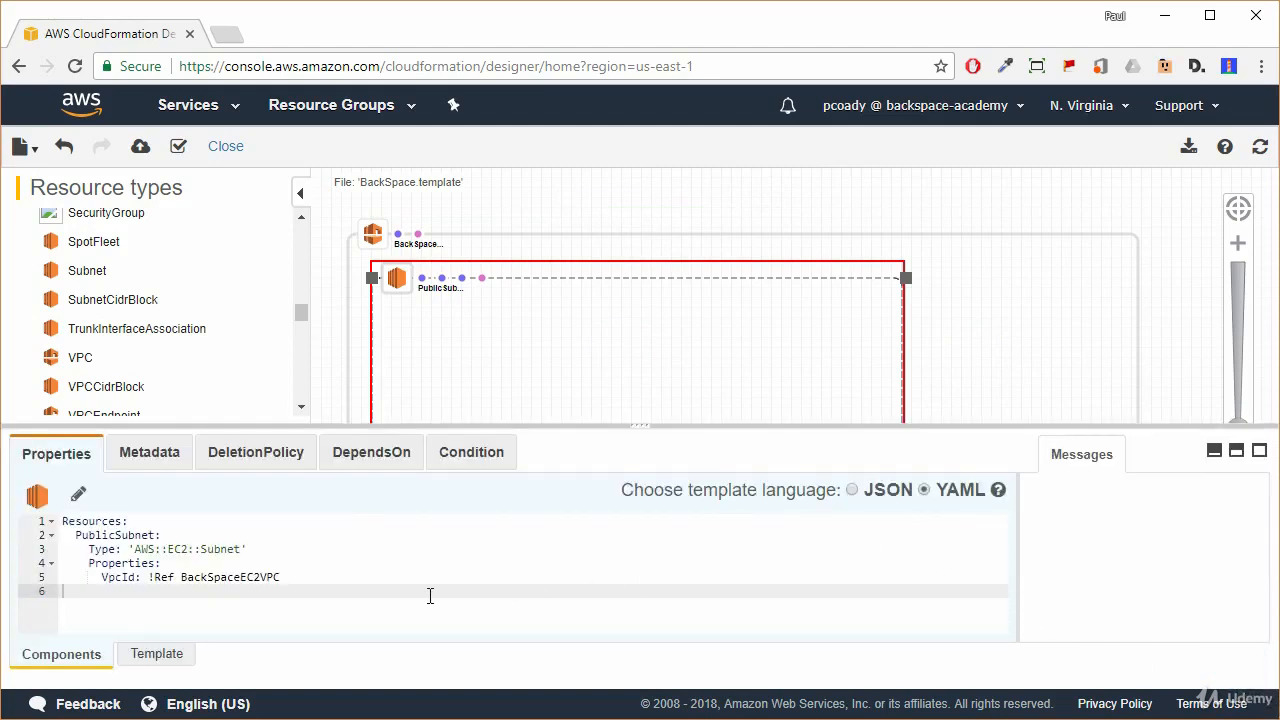
Switch to the lab instructions PDF and copy the subnet's CidrBlock and AvailabilityZone lines
{"action": "left_click", "coordinate": [302, 577]}
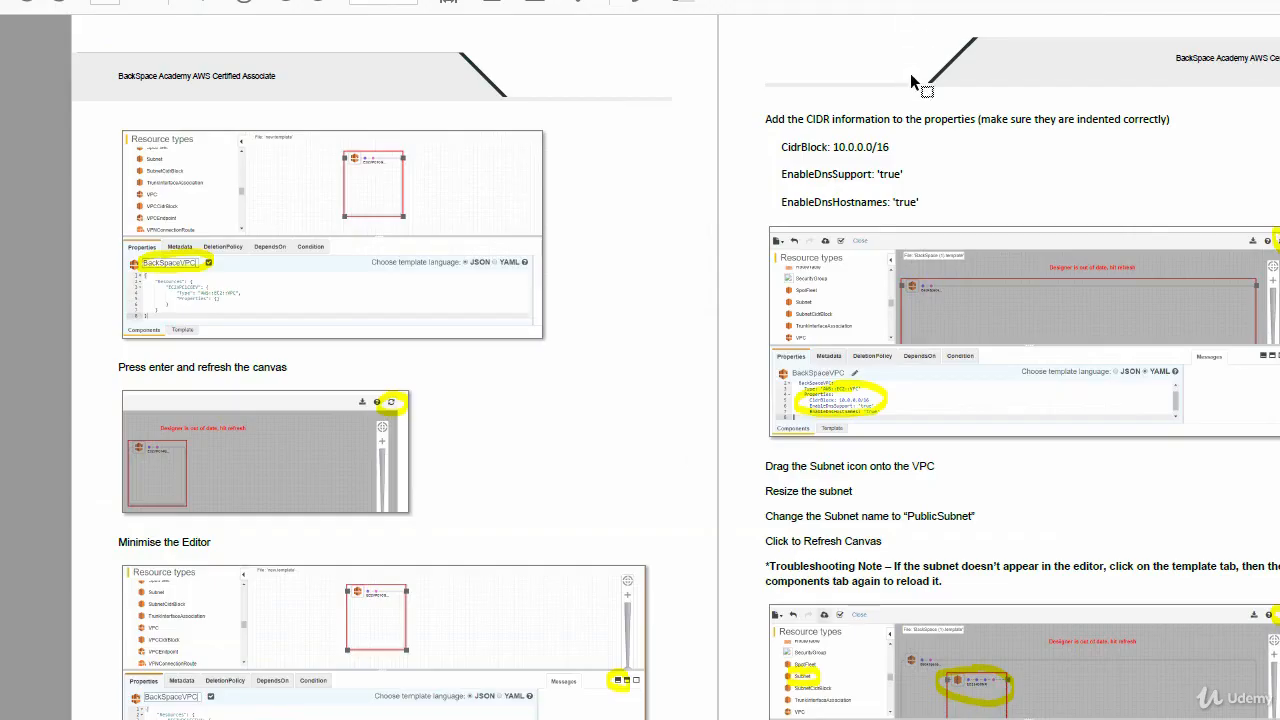
{"action": "triple_click", "coordinate": [932, 200]}
{"action": "left_click", "coordinate": [934, 171]}
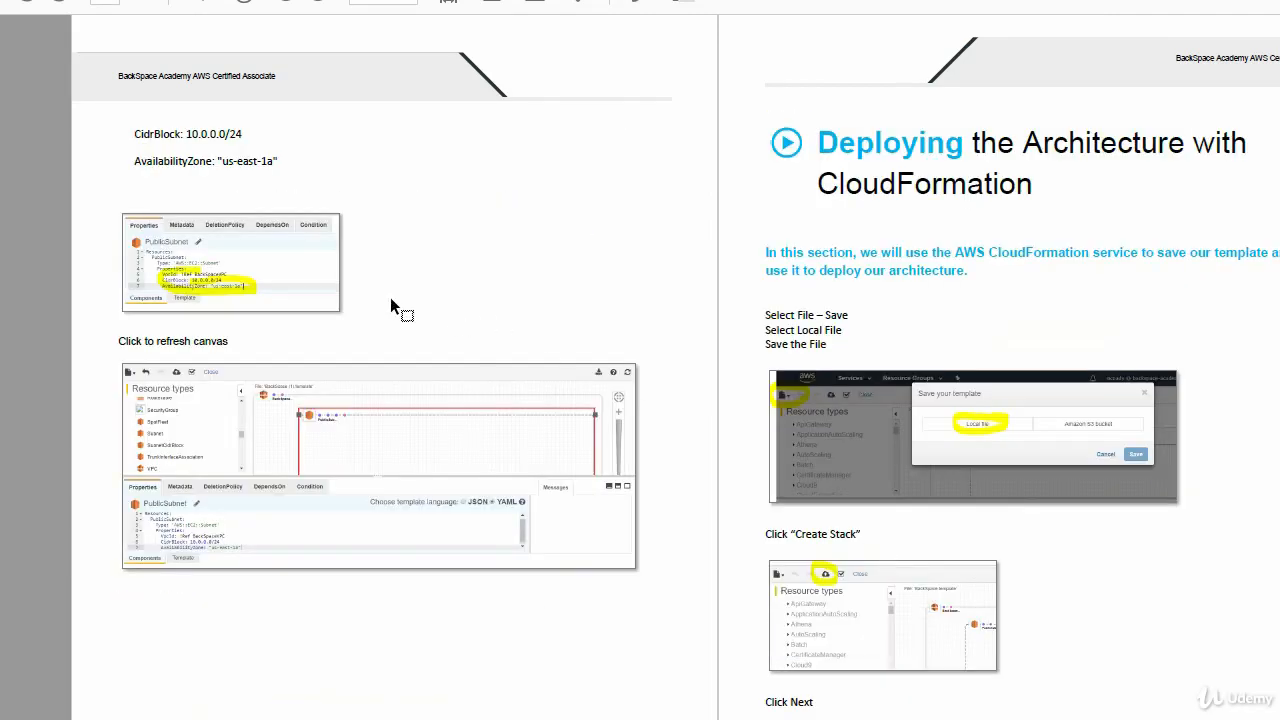
{"action": "left_click_drag", "start_coordinate": [285, 161], "coordinate": [134, 133]}
{"action": "right_click", "coordinate": [176, 140]}
{"action": "left_click", "coordinate": [222, 161]}
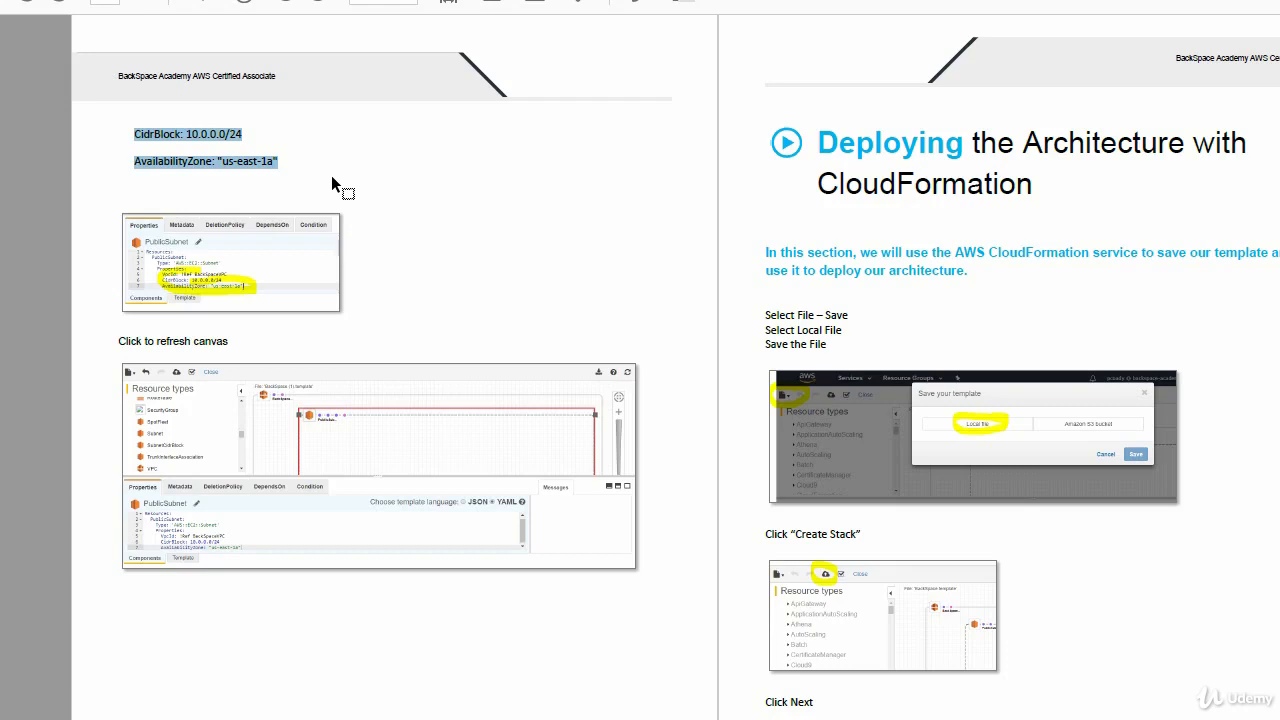
Back in CloudFormation Designer, paste CidrBlock: 10.0.0.0/24 and AvailabilityZone: "us-east-1a" below the subnet's VpcId, aligned with it, and refresh the canvas
{"action": "key", "text": "alt+Tab"}
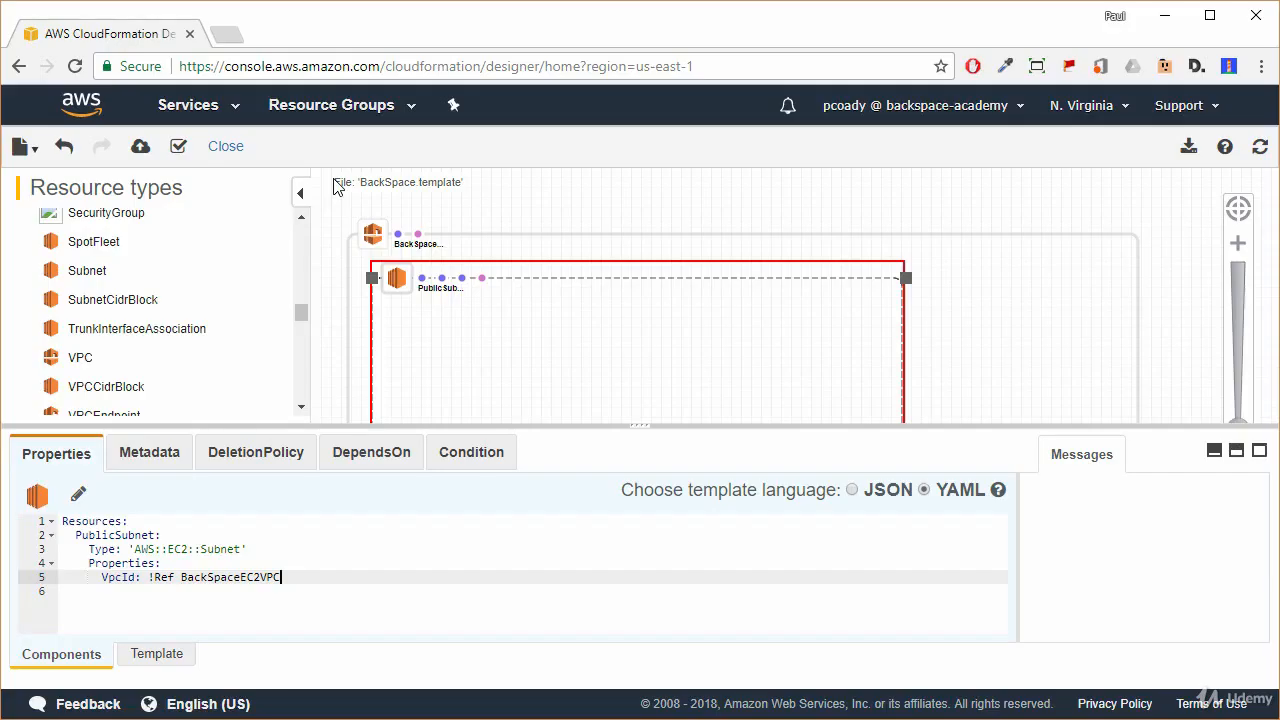
{"action": "left_click", "coordinate": [305, 578]}
{"action": "key", "text": "Return"}
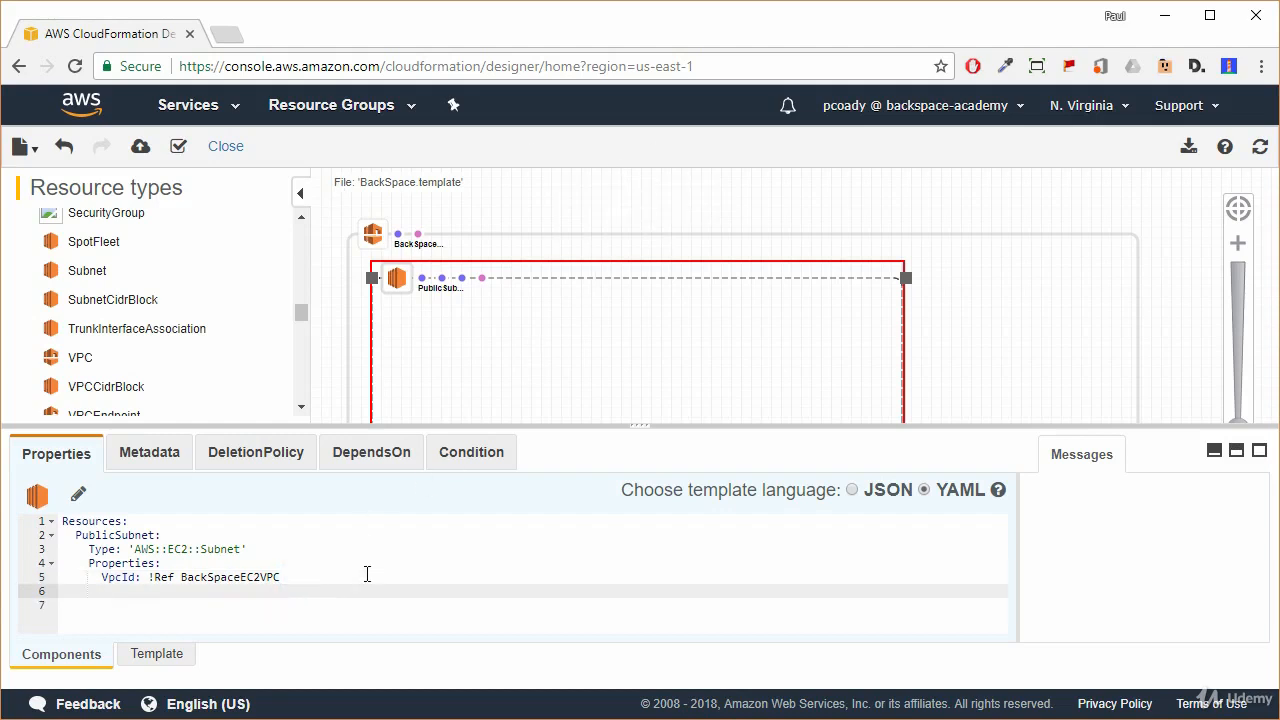
{"action": "key", "text": "ctrl+v"}
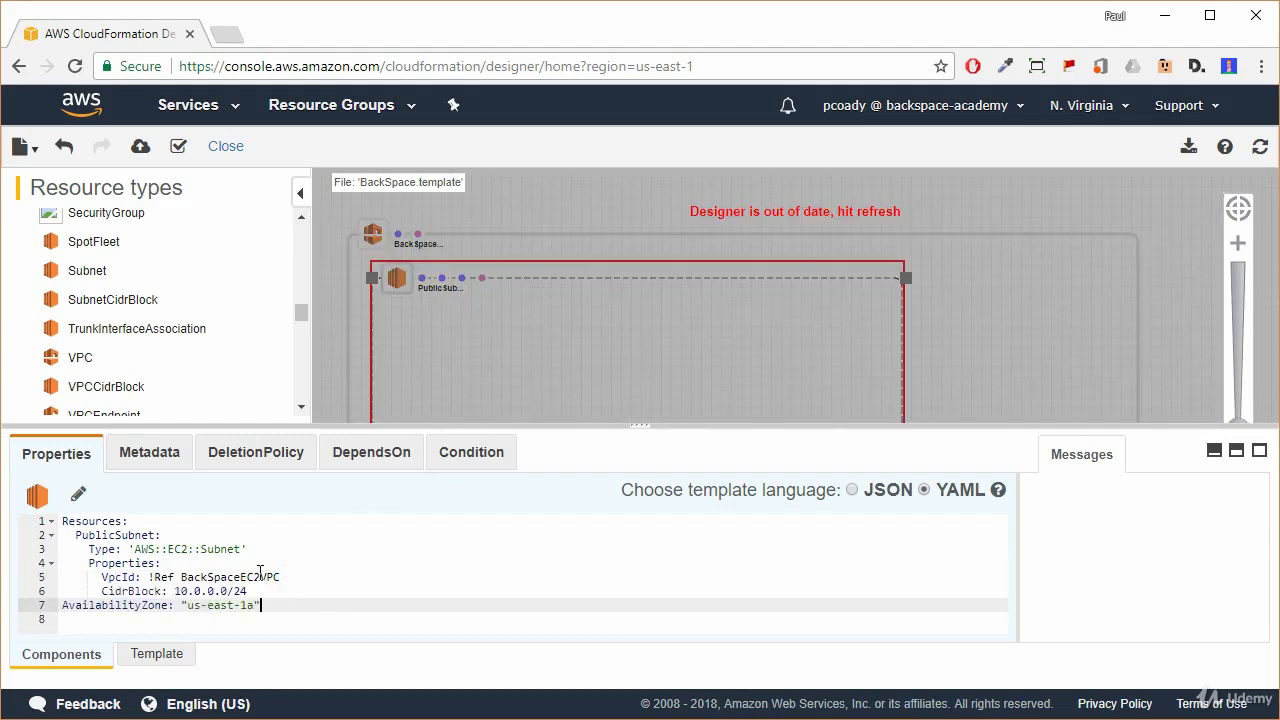
{"action": "left_click", "coordinate": [60, 605]}
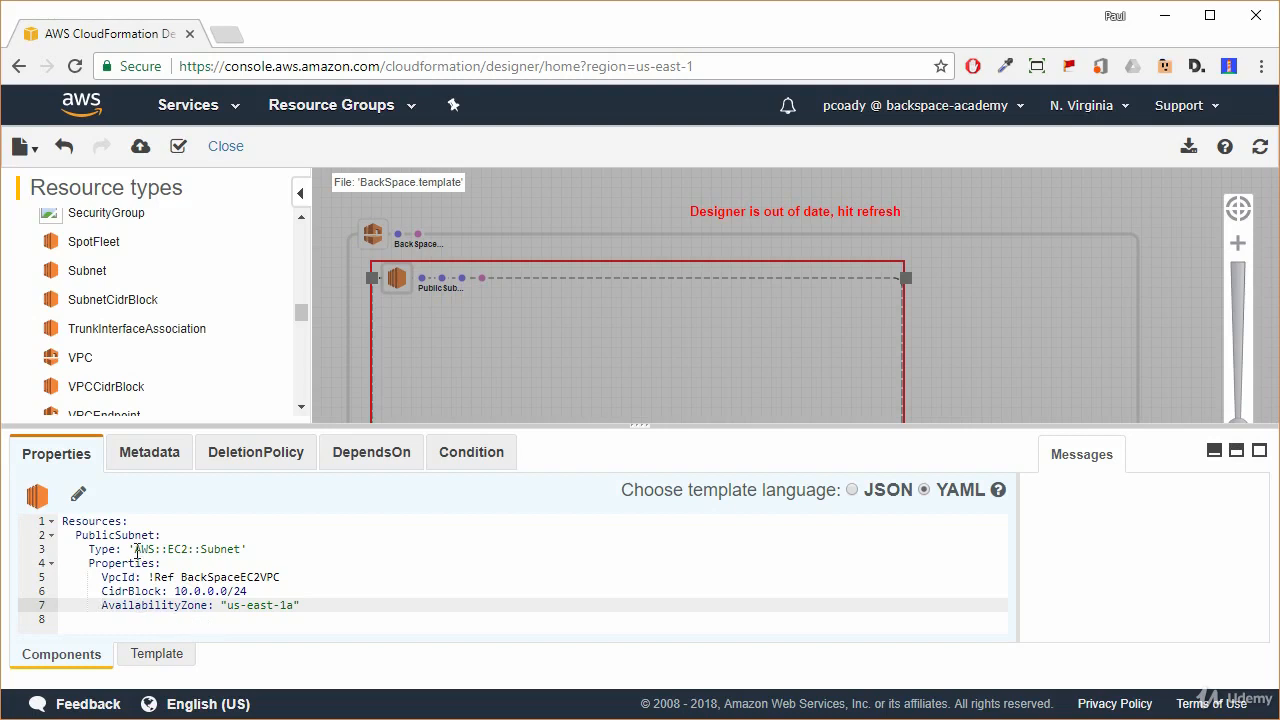
{"action": "left_click_drag", "start_coordinate": [136, 549], "coordinate": [241, 549]}
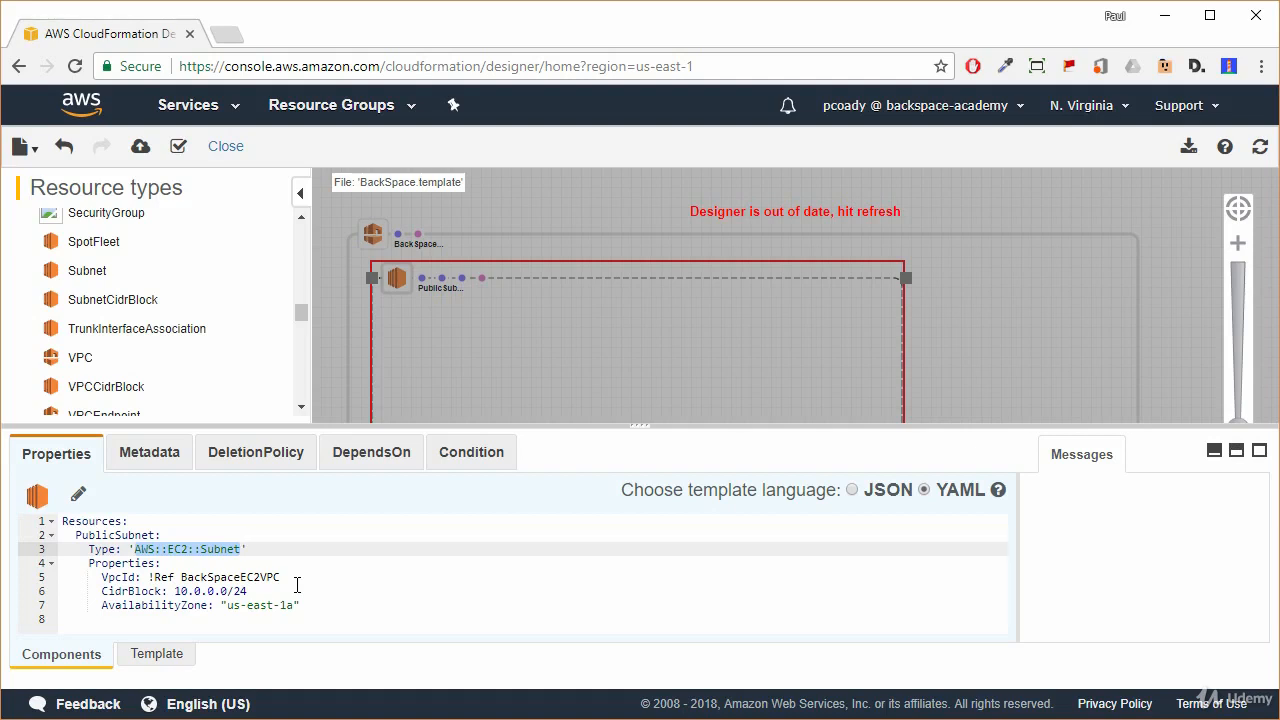
{"action": "left_click", "coordinate": [1260, 147]}
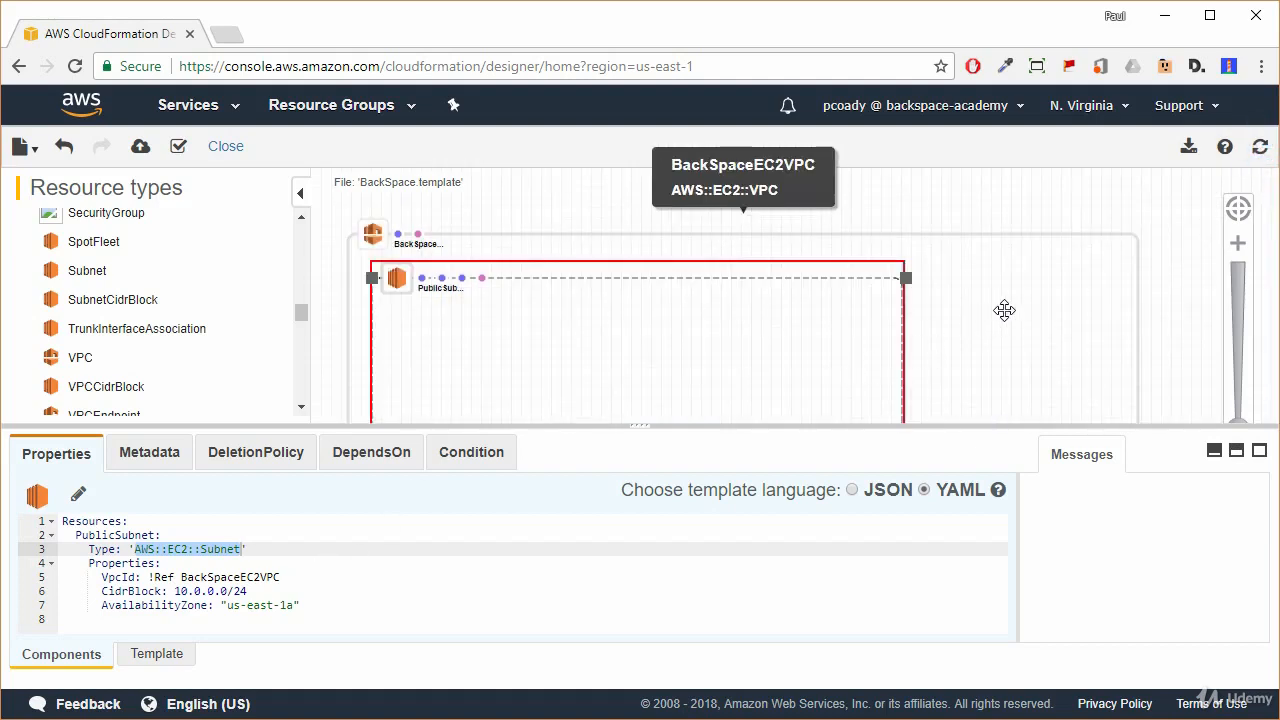
Check the PublicSubnet properties, deselect it, and save the template as the local file BackSpace.template in the Resources folder
{"action": "left_click", "coordinate": [808, 287]}
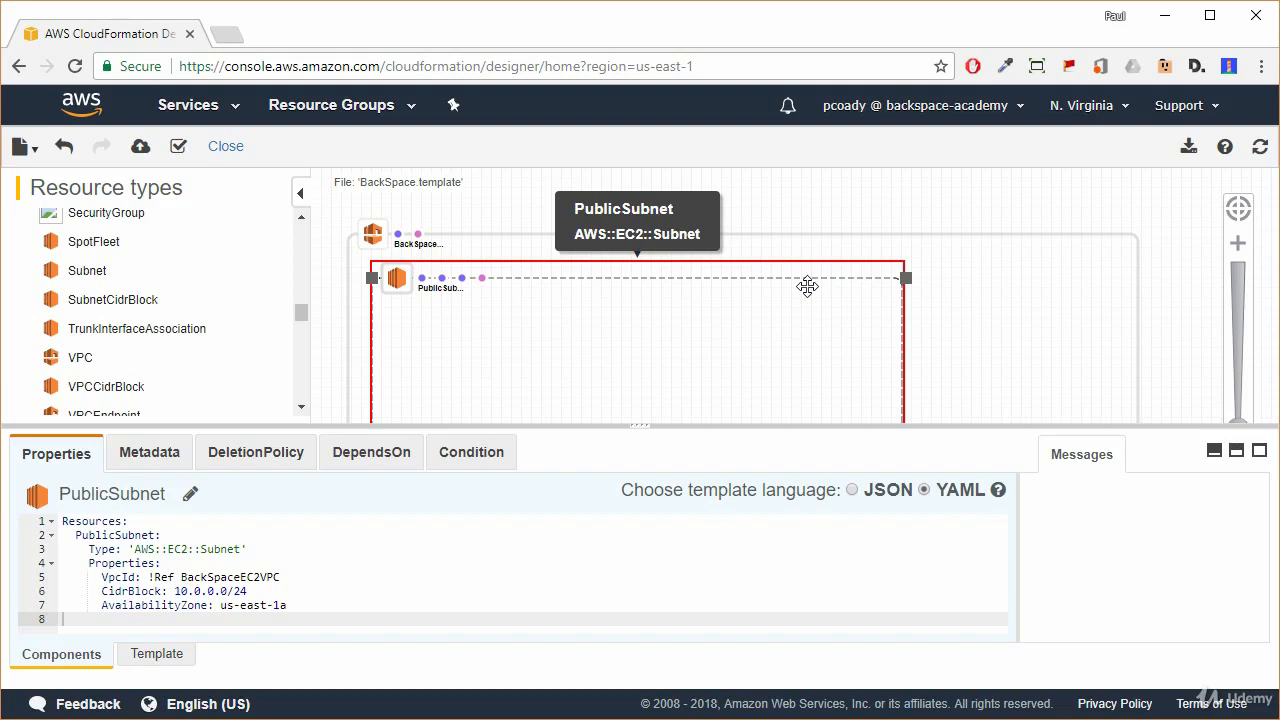
{"action": "left_click", "coordinate": [867, 201]}
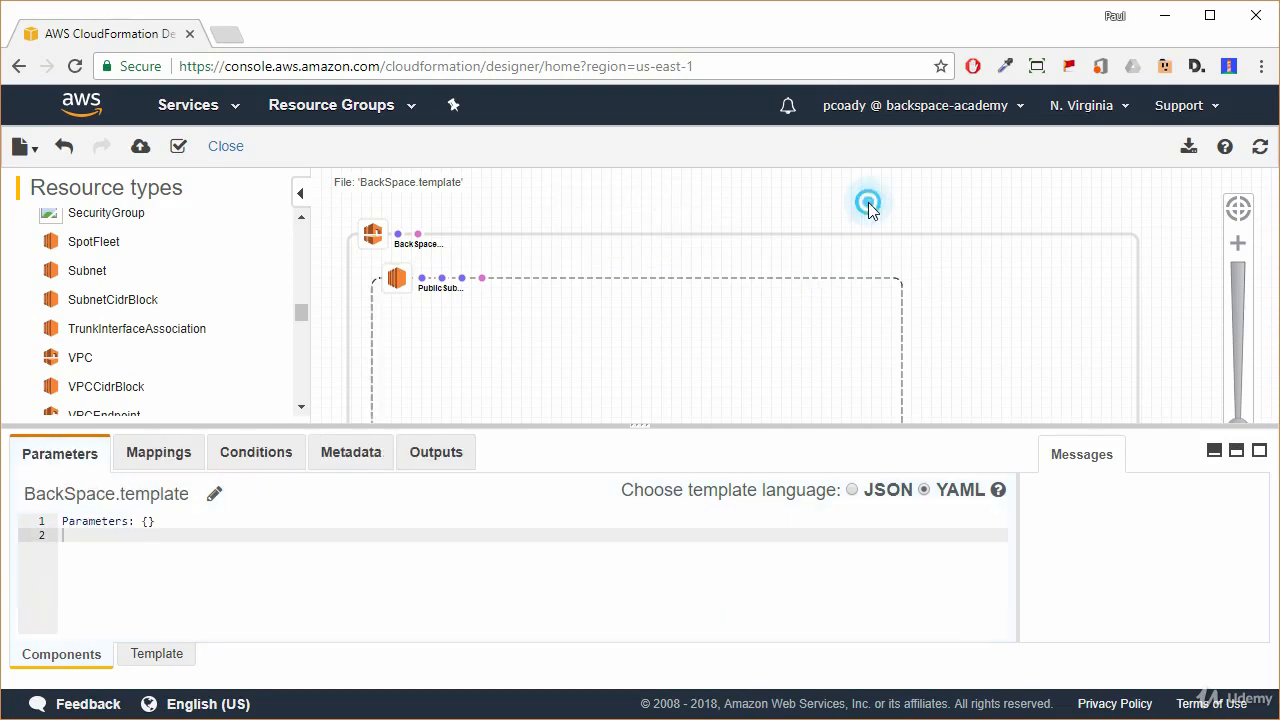
{"action": "left_click", "coordinate": [26, 150]}
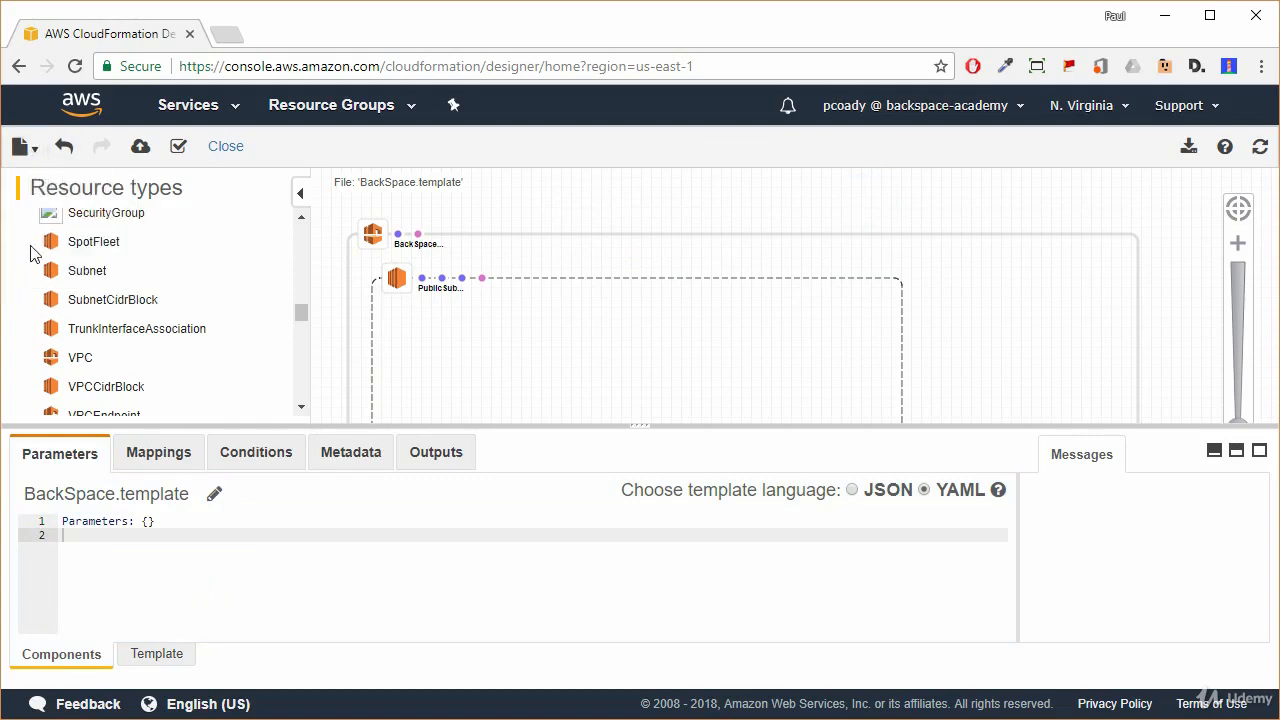
{"action": "mouse_move", "coordinate": [35, 157]}
{"action": "left_click", "coordinate": [40, 253]}
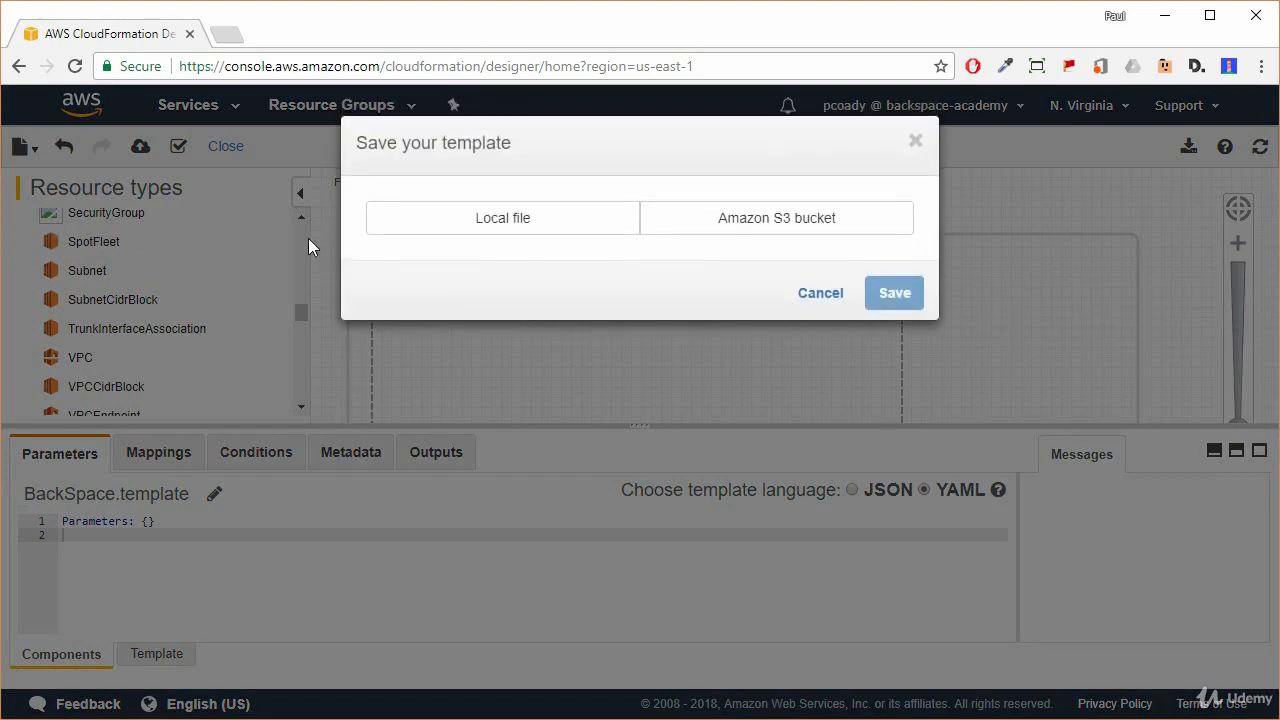
{"action": "left_click", "coordinate": [491, 220]}
{"action": "left_click", "coordinate": [658, 300]}
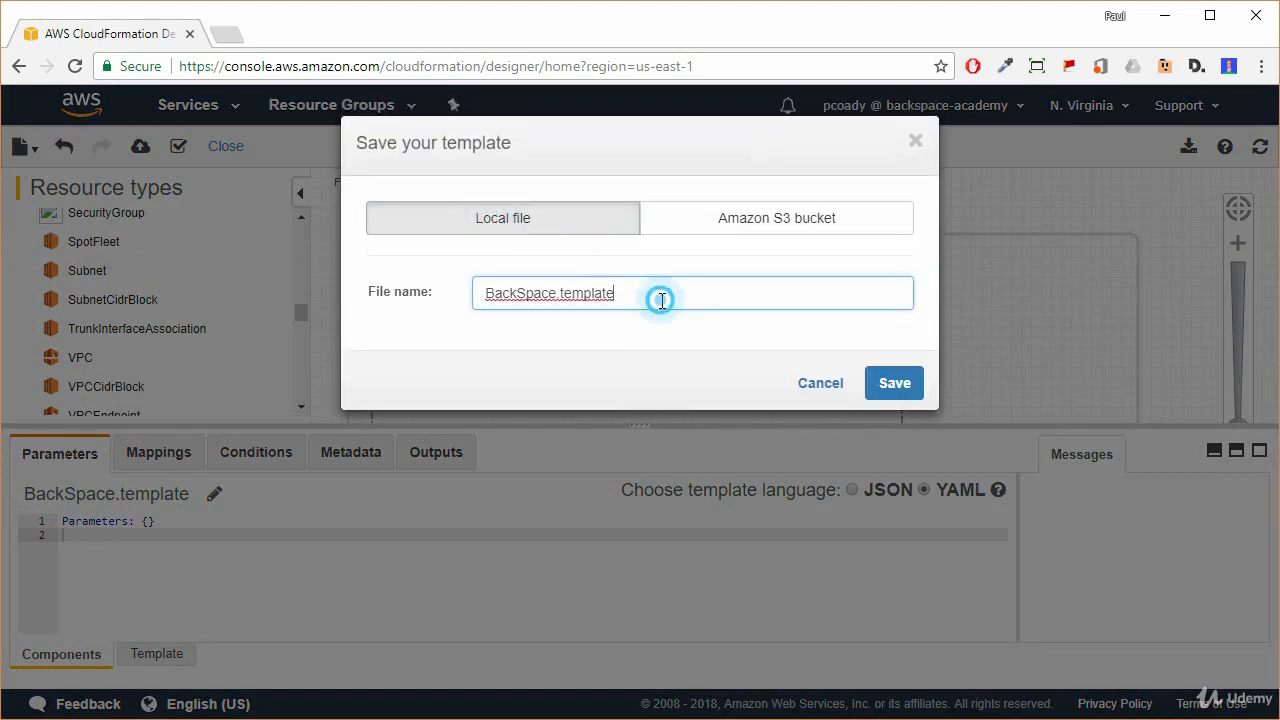
{"action": "left_click", "coordinate": [886, 387]}
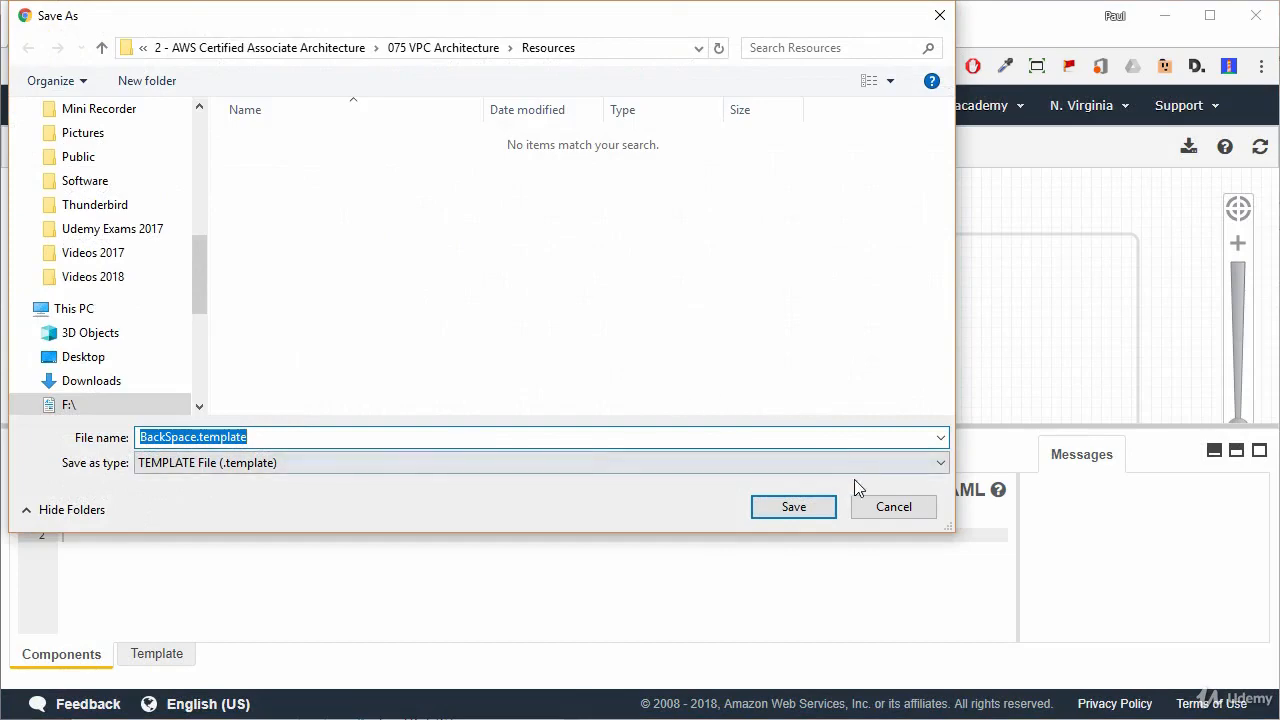
{"action": "left_click", "coordinate": [806, 508]}
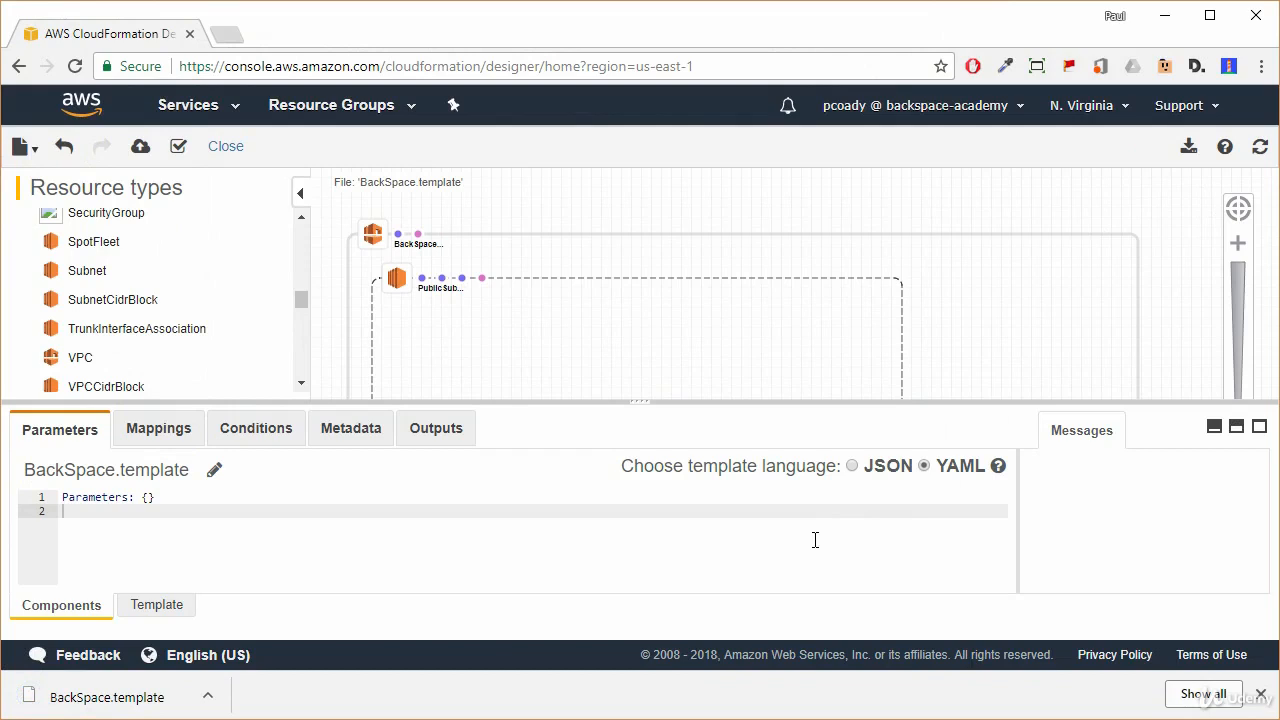
Open the downloaded BackSpace.template in Notepad, set as the default app for .template files, inspect its contents and close it
{"action": "left_click", "coordinate": [208, 697]}
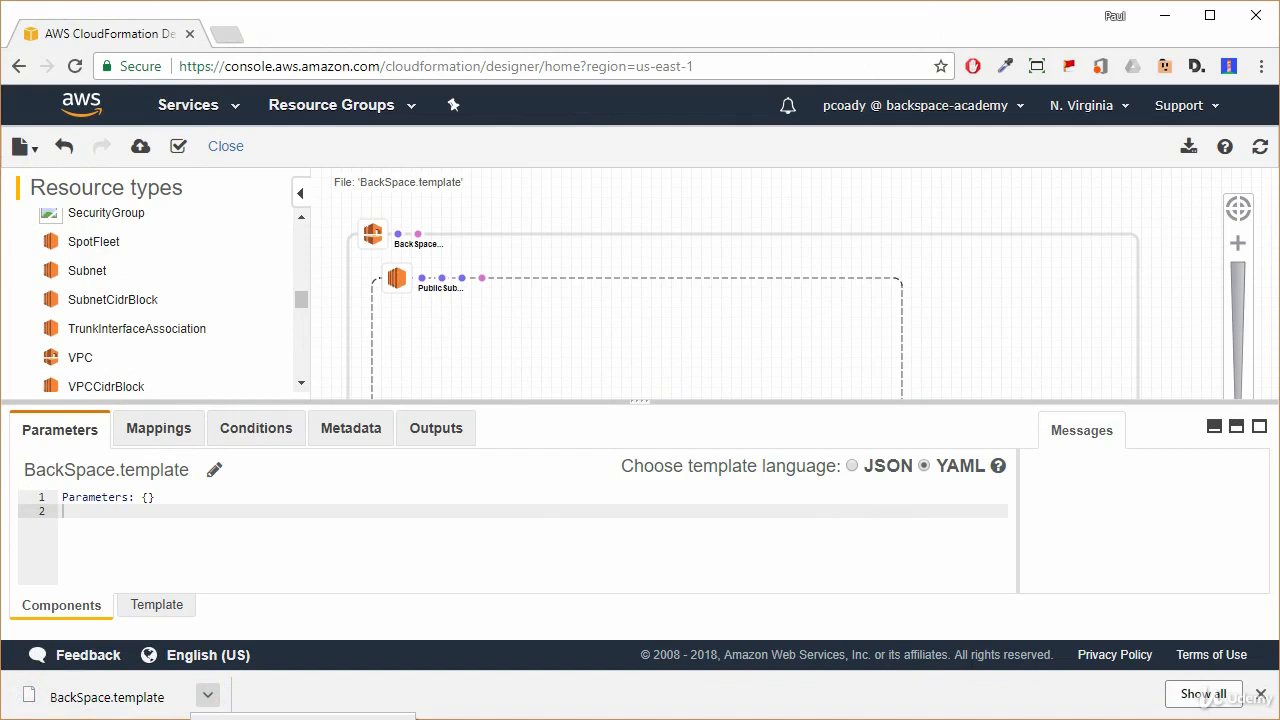
{"action": "left_click", "coordinate": [250, 717]}
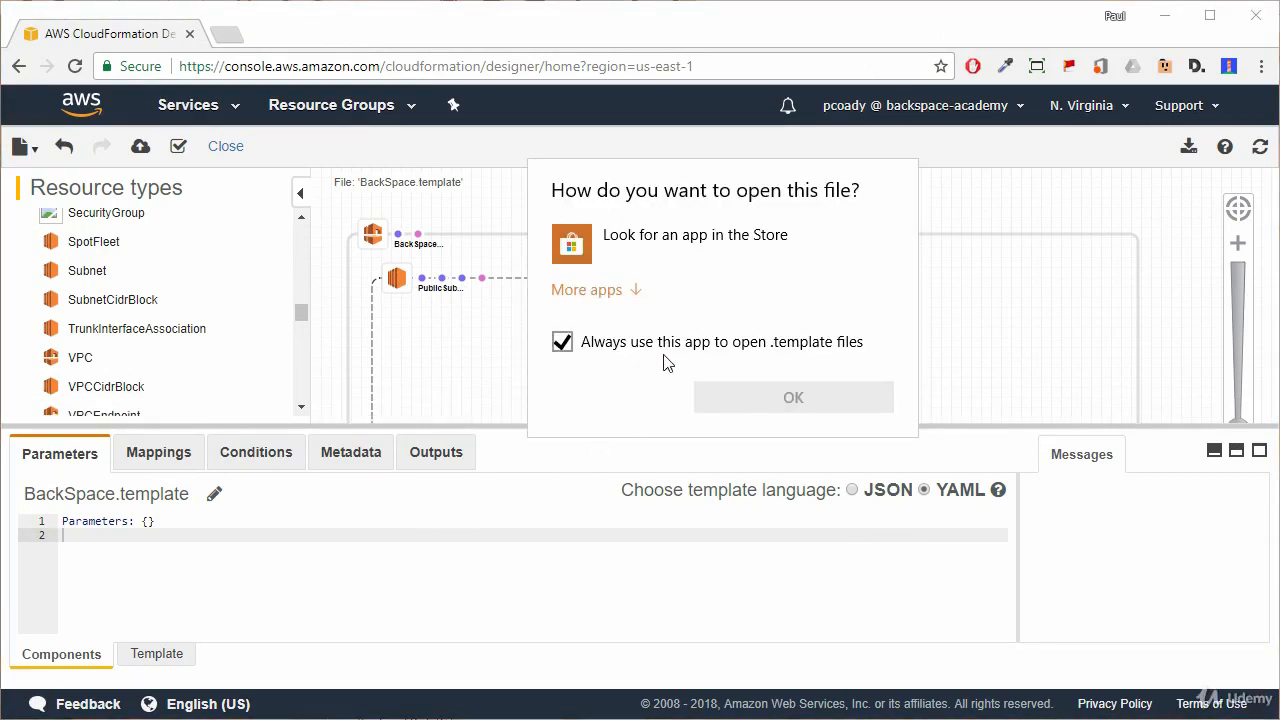
{"action": "left_click", "coordinate": [638, 292]}
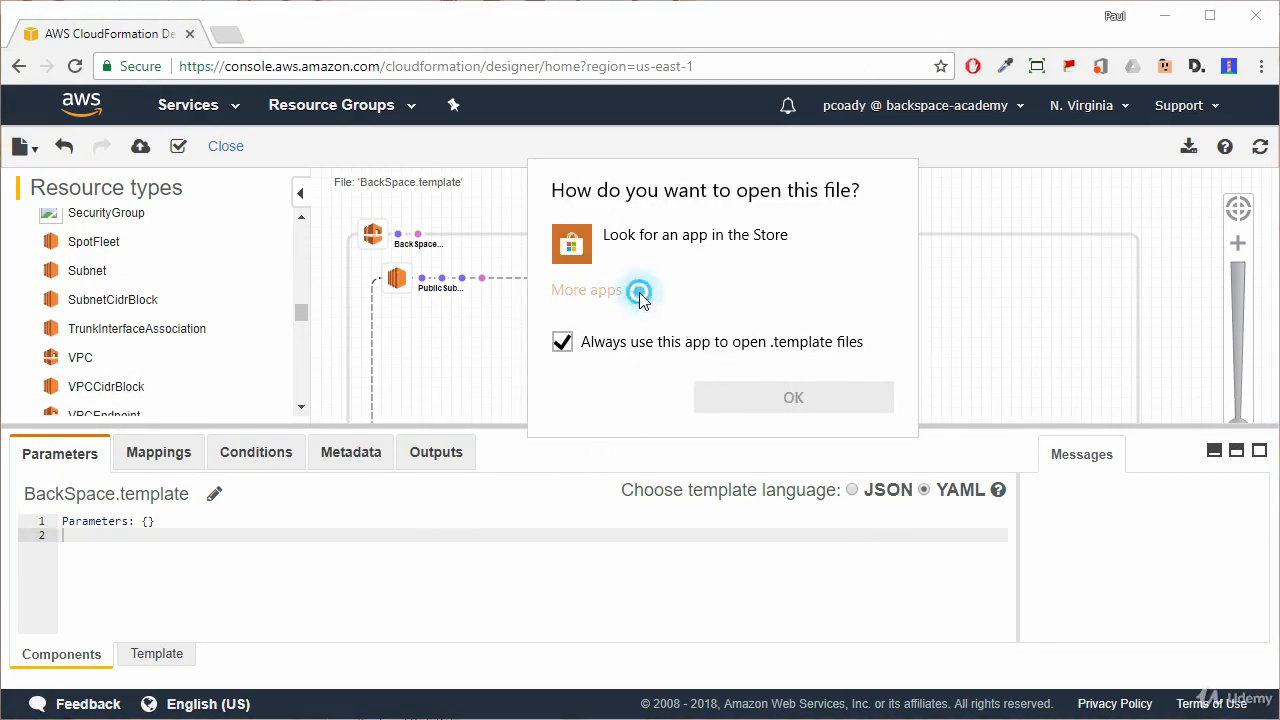
{"action": "scroll", "coordinate": [740, 455], "scroll_direction": "down", "scroll_amount": 3}
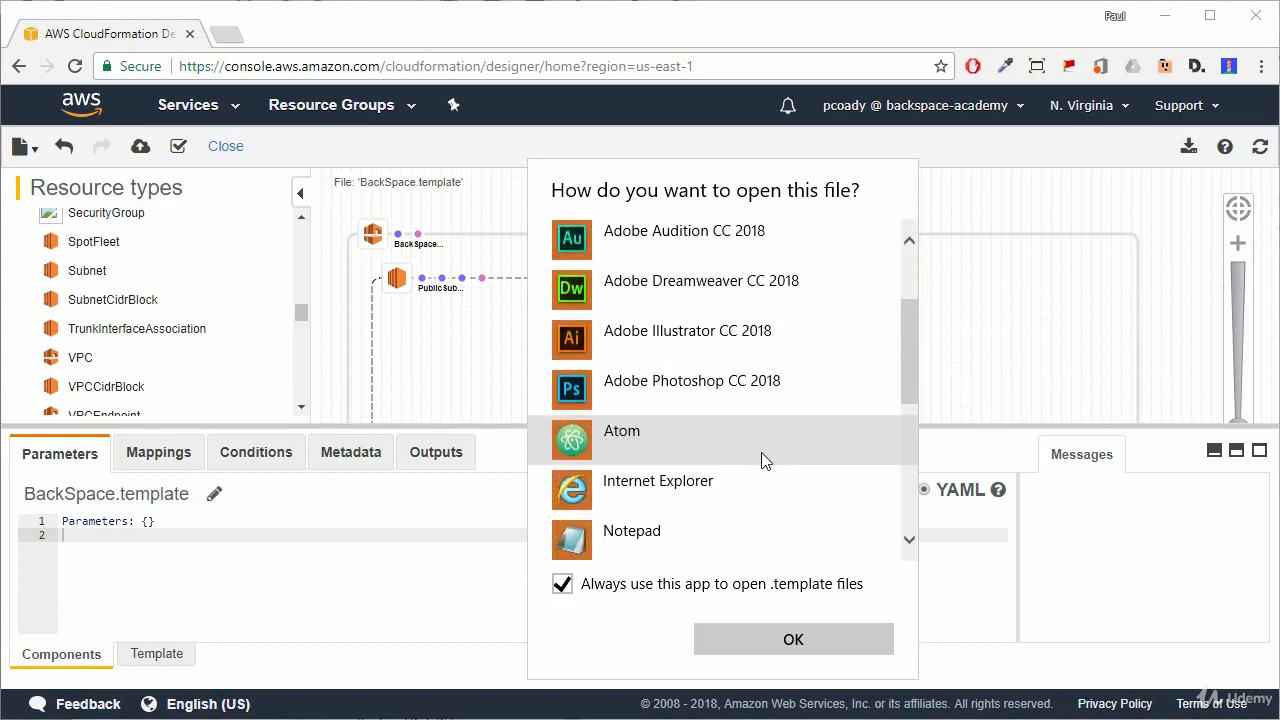
{"action": "scroll", "coordinate": [761, 460], "scroll_direction": "down", "scroll_amount": 1}
{"action": "left_click", "coordinate": [578, 486]}
{"action": "left_click", "coordinate": [782, 642]}
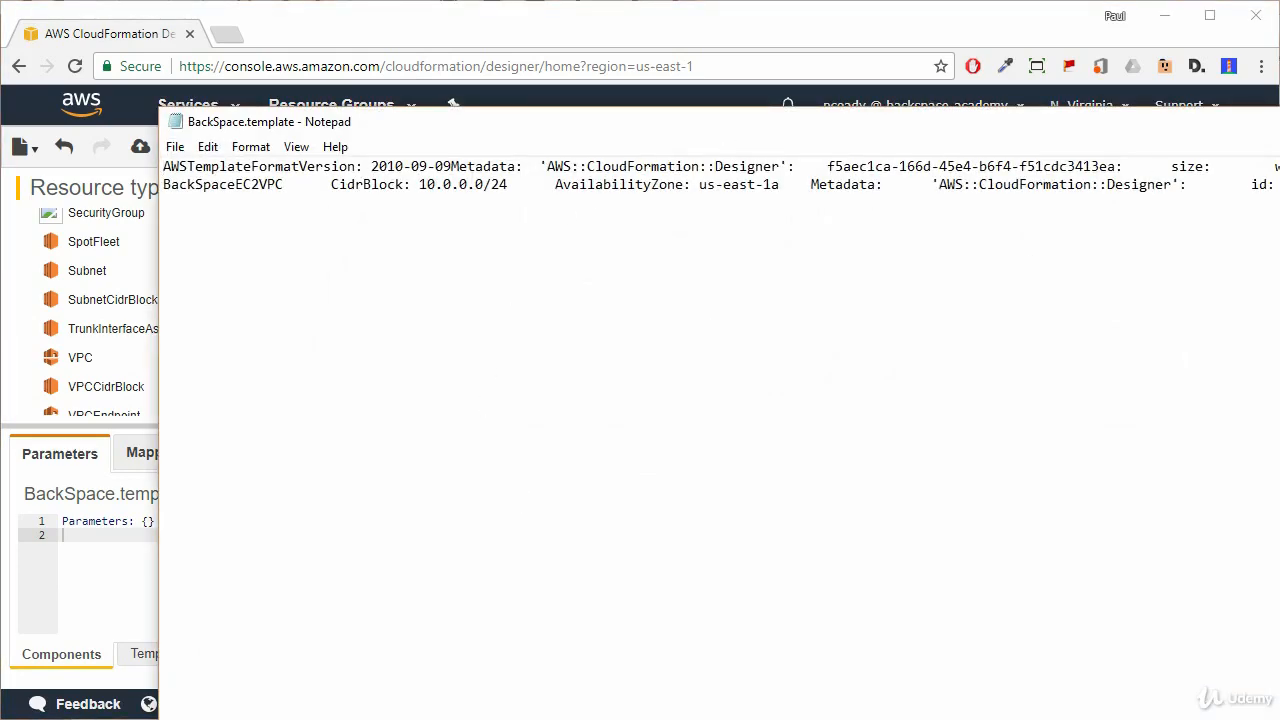
{"action": "left_click_drag", "start_coordinate": [1279, 274], "coordinate": [1009, 276]}
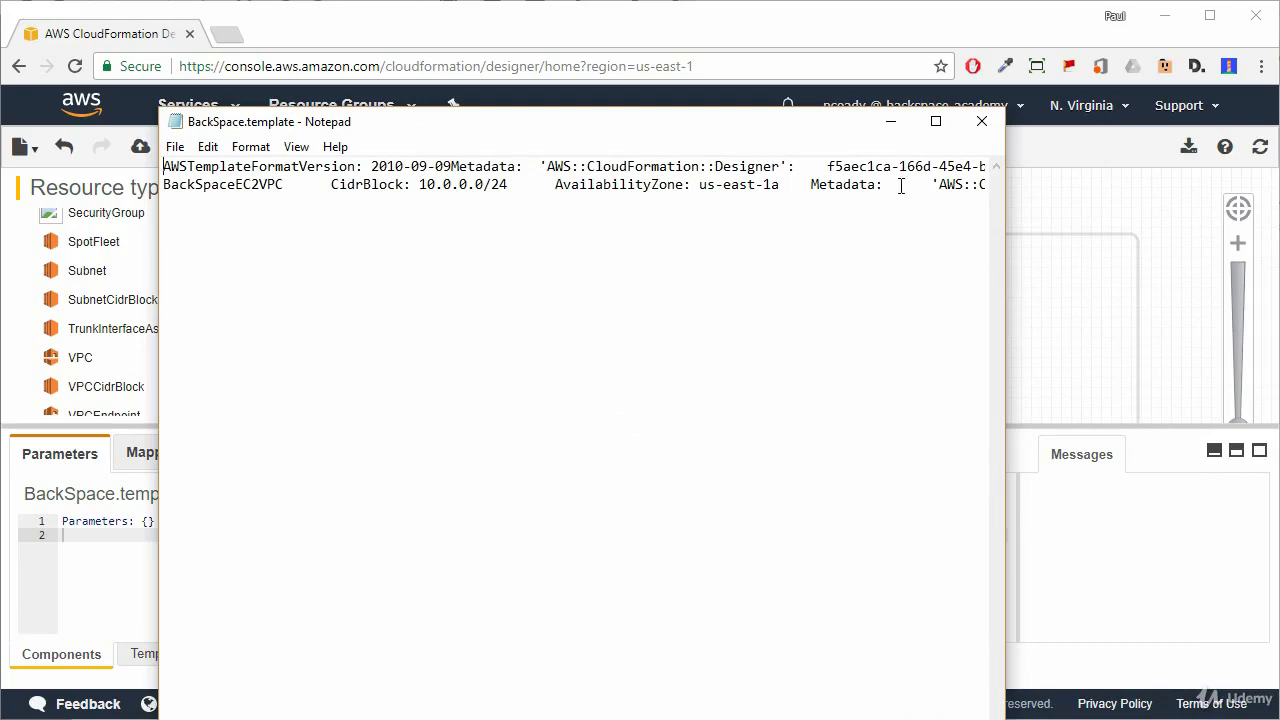
{"action": "left_click", "coordinate": [982, 122]}
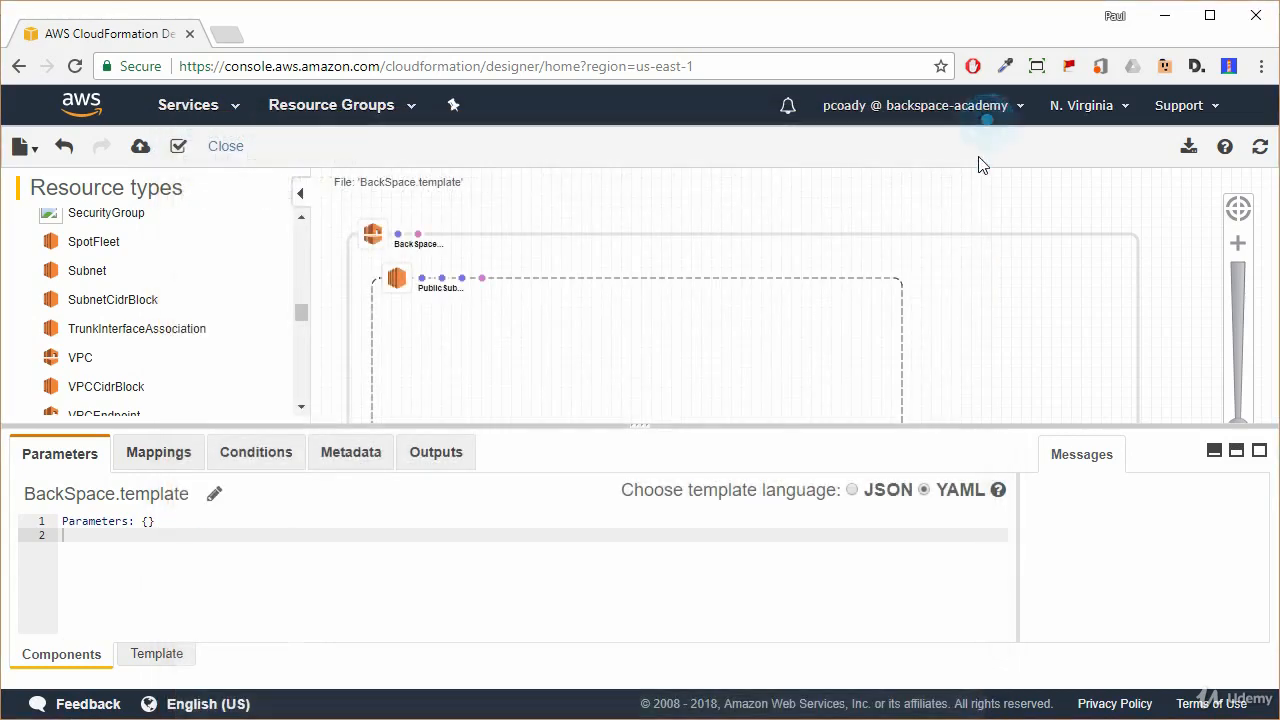
Try to export the design canvas as the PNG image BackSpace-designer.png
{"action": "left_click", "coordinate": [1189, 150]}
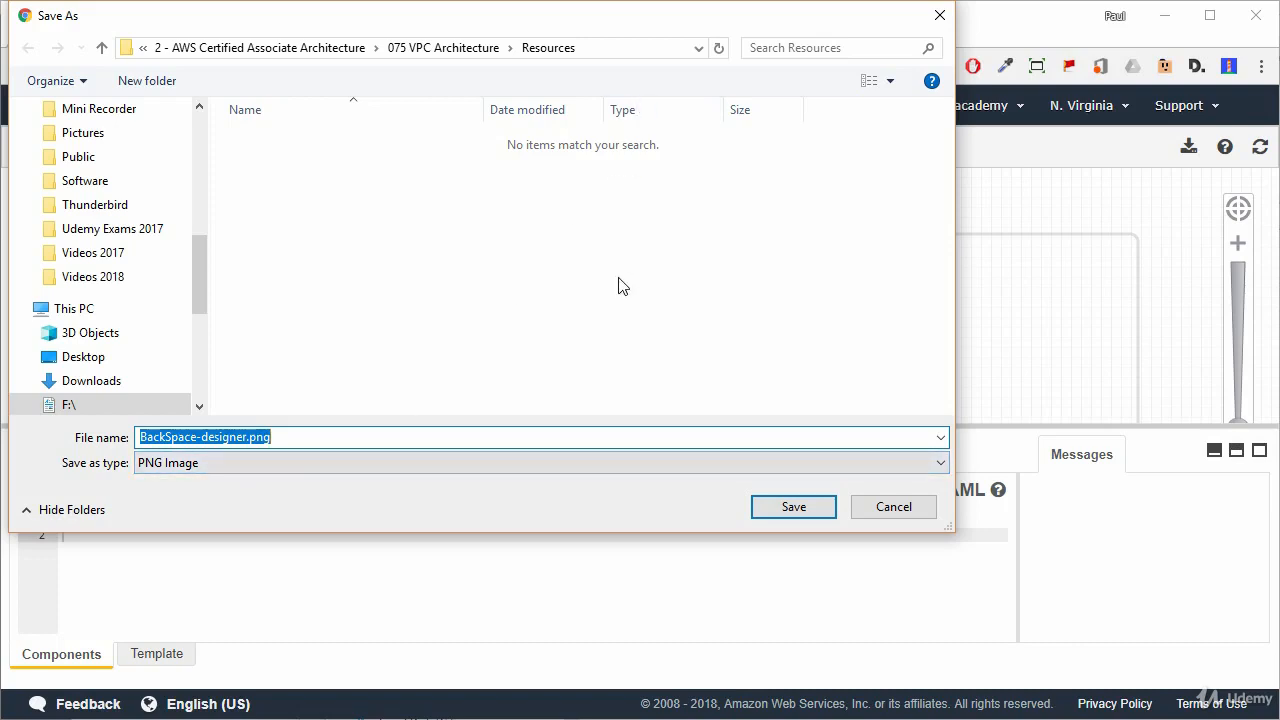
{"action": "left_click", "coordinate": [893, 512]}
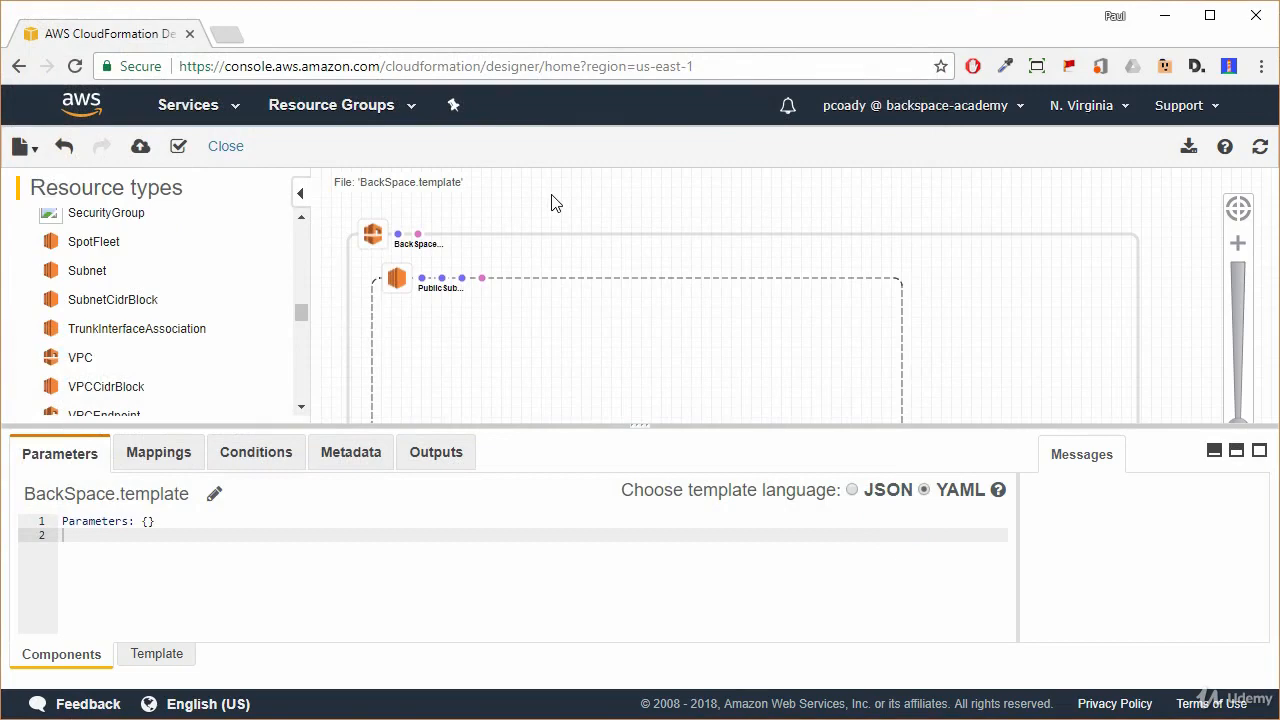
Leave the designer and go to the CloudFormation stacks page
{"action": "left_click", "coordinate": [238, 108]}
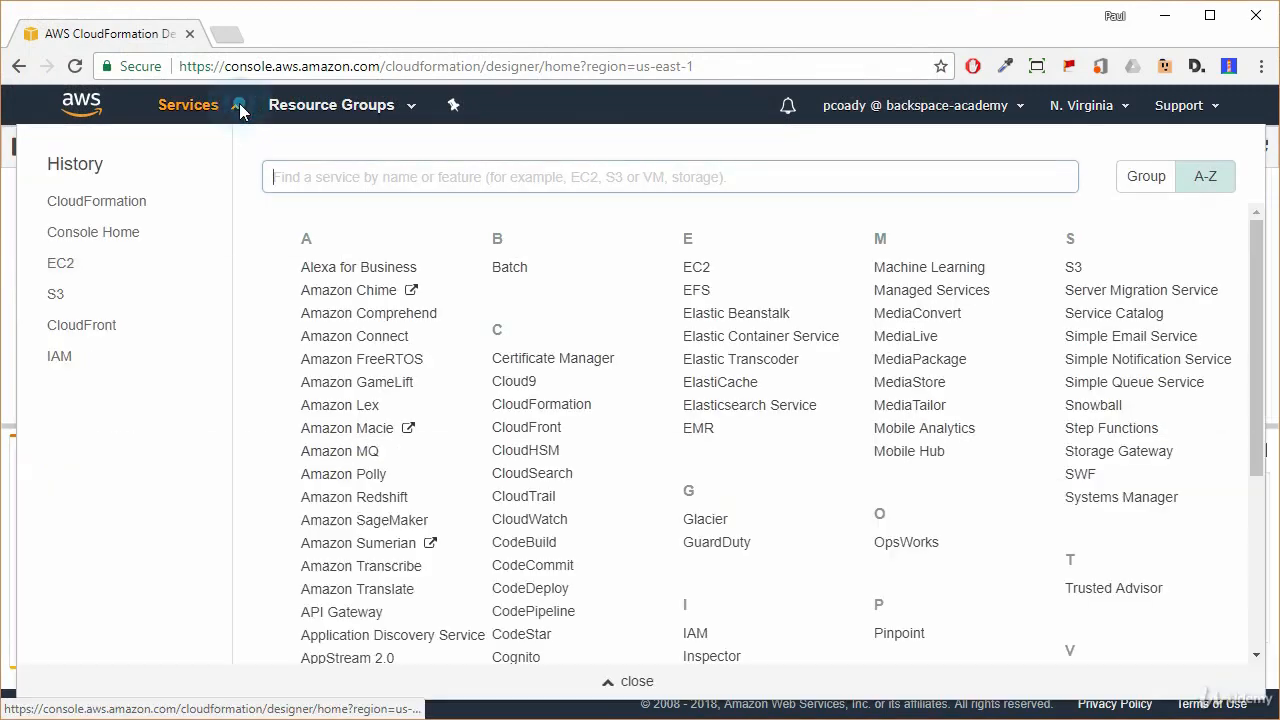
{"action": "left_click", "coordinate": [108, 201]}
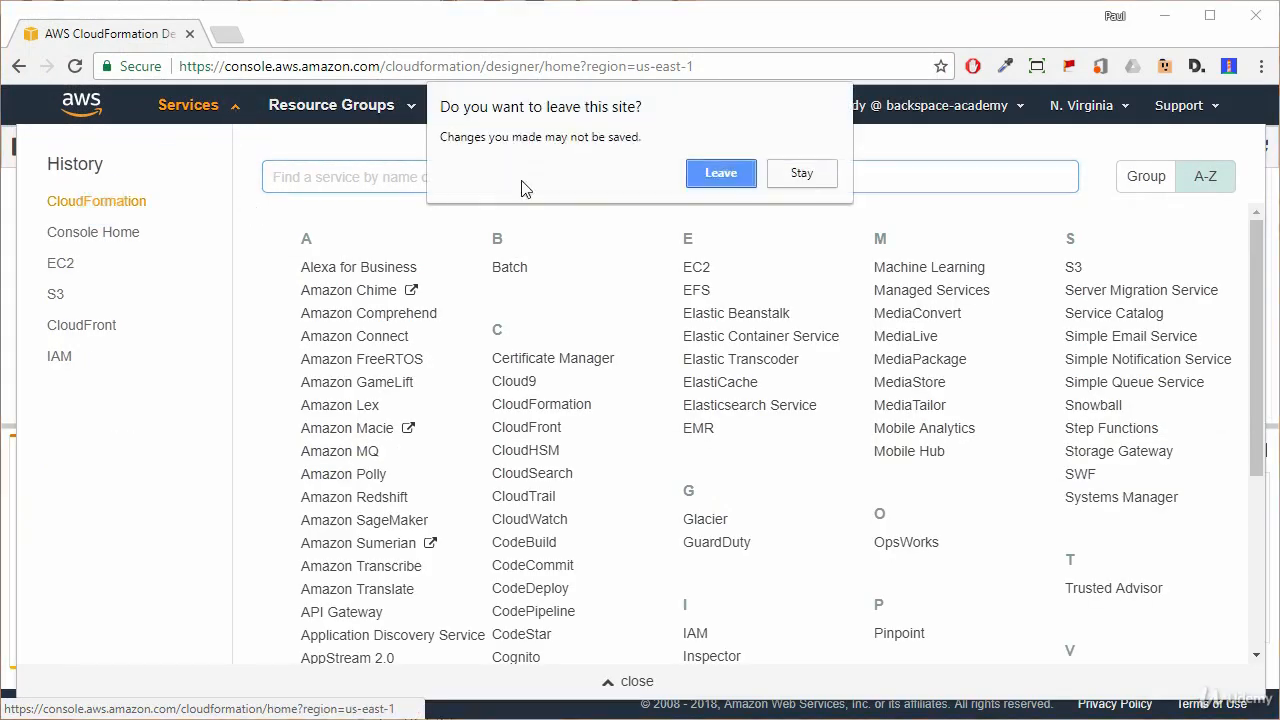
{"action": "left_click", "coordinate": [722, 174]}
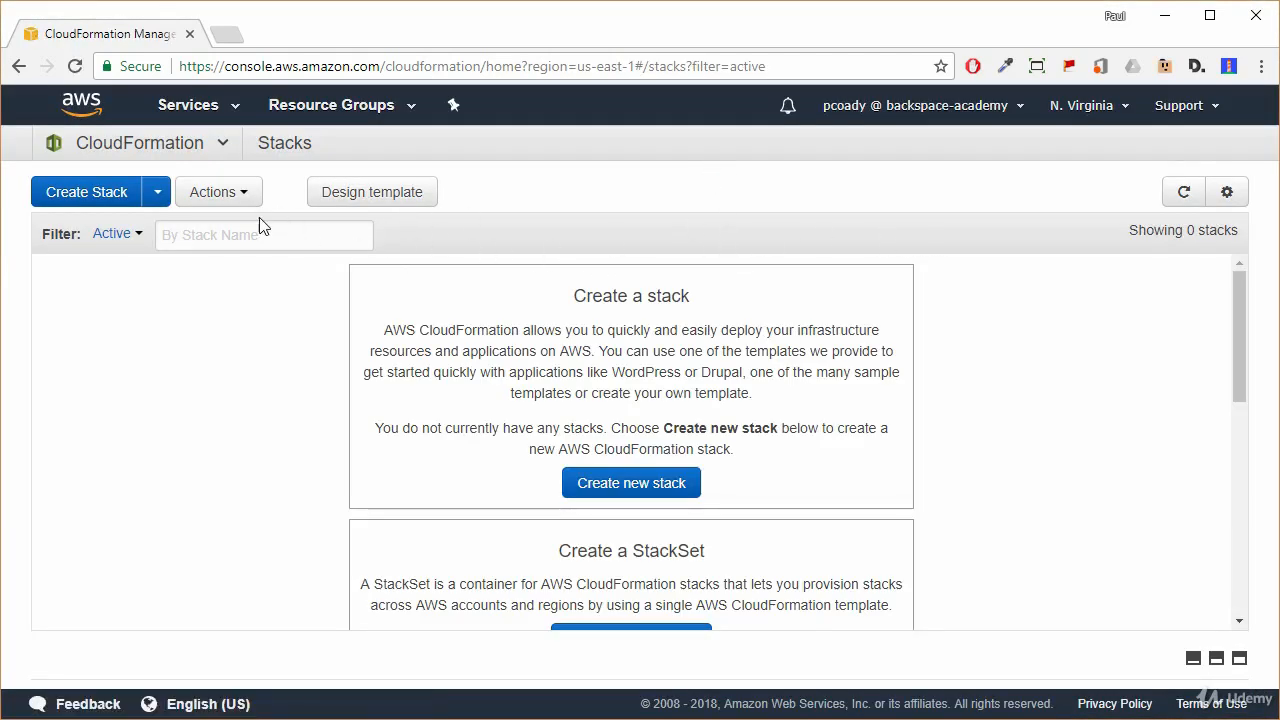
Start a new stack, choose BackSpace.template as the template to upload to Amazon S3, and continue to the stack details
{"action": "left_click", "coordinate": [106, 190]}
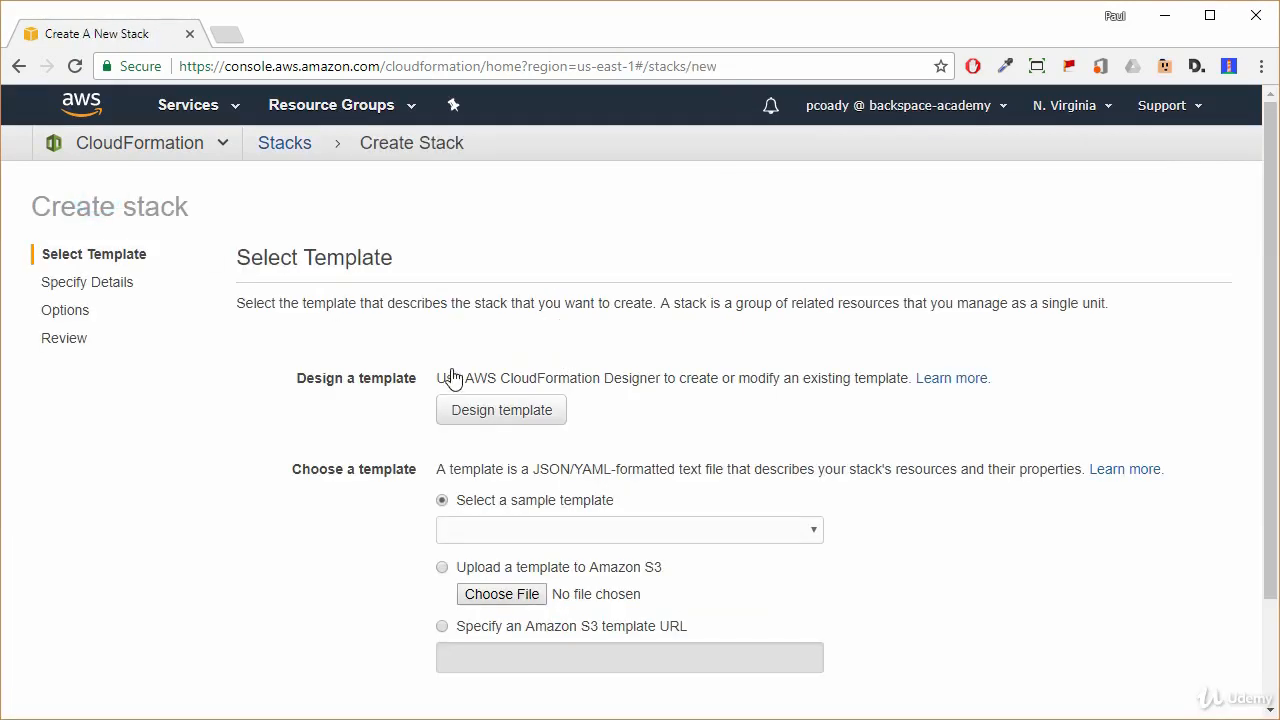
{"action": "left_click", "coordinate": [517, 600]}
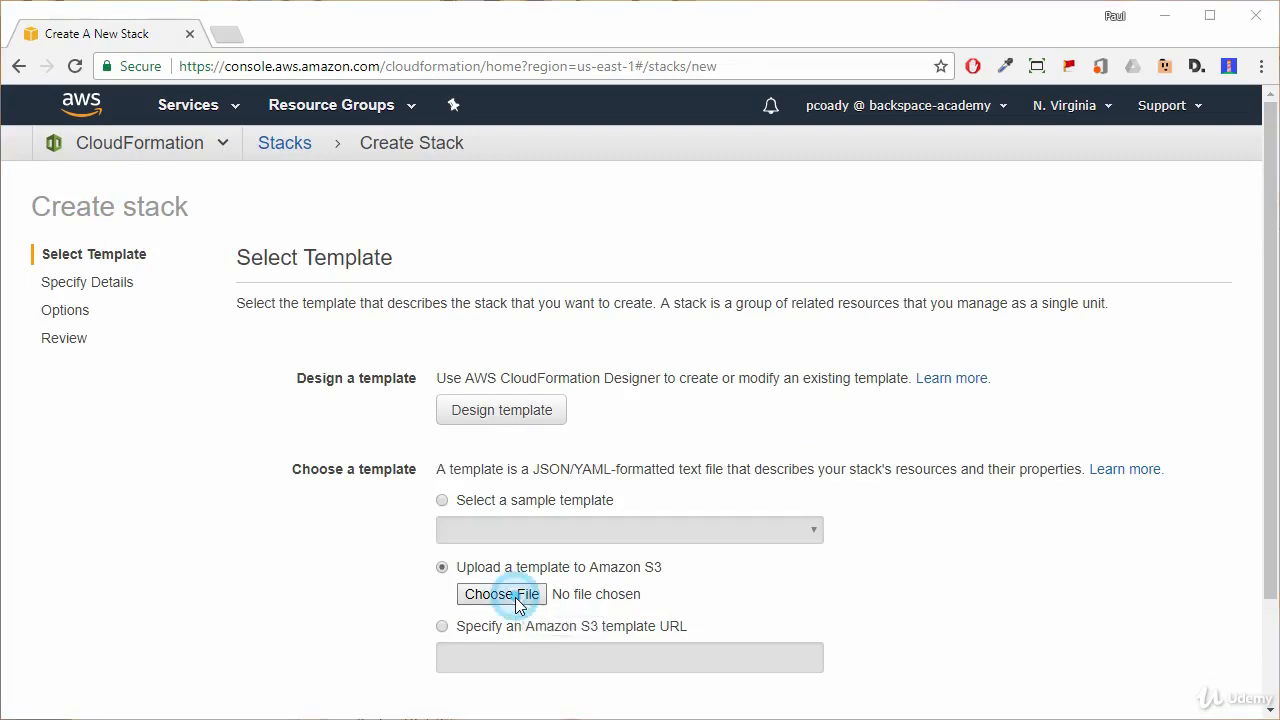
{"action": "left_click", "coordinate": [285, 140]}
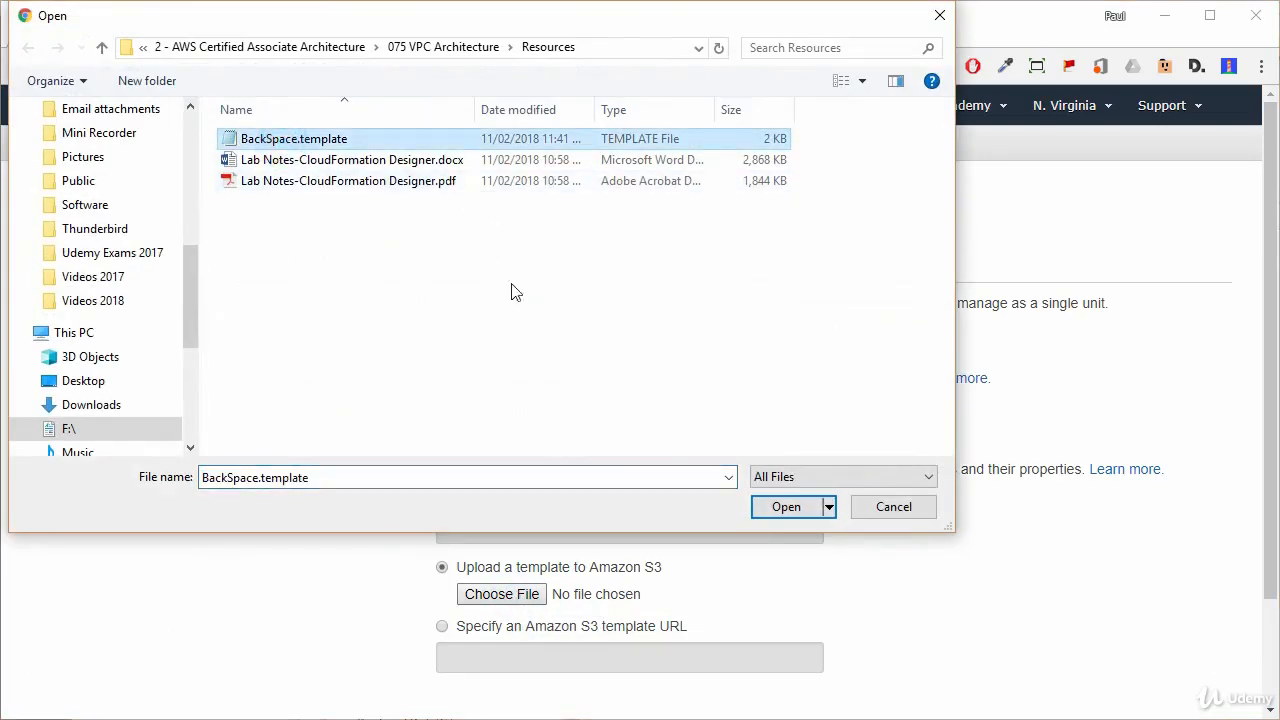
{"action": "left_click", "coordinate": [786, 507]}
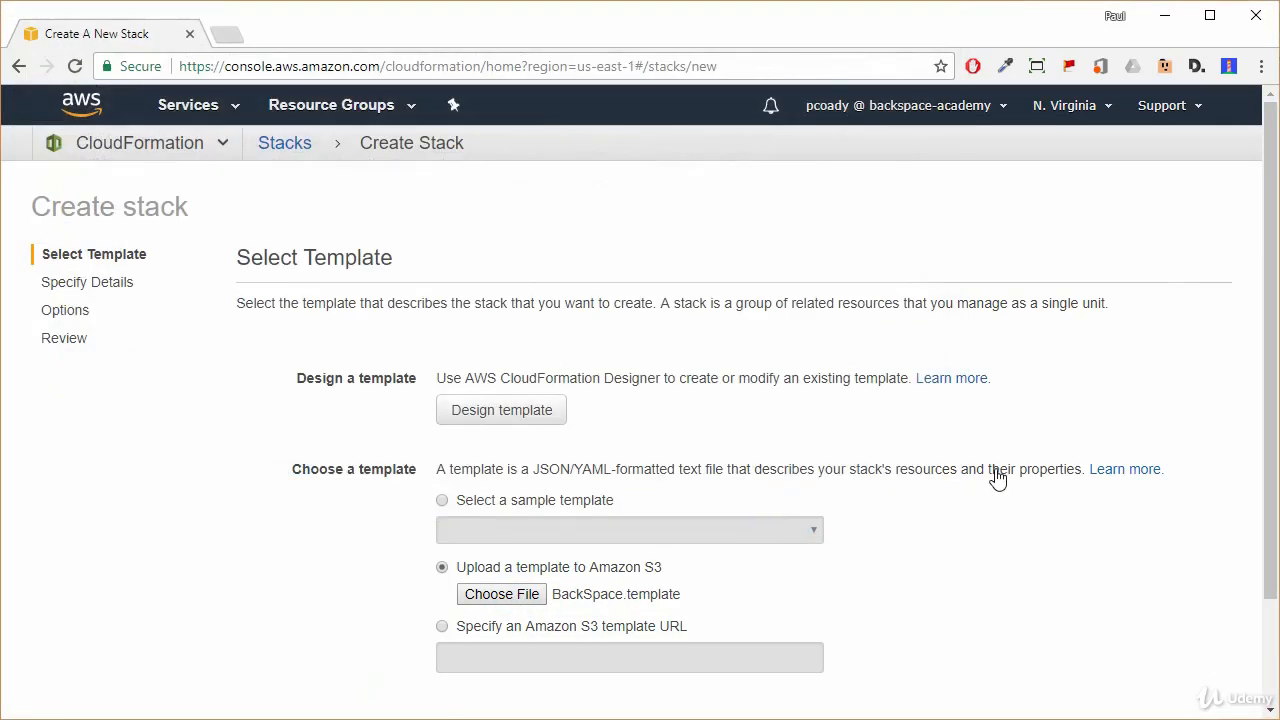
{"action": "scroll", "coordinate": [1093, 509], "scroll_direction": "down", "scroll_amount": 1}
{"action": "scroll", "coordinate": [1093, 509], "scroll_direction": "down", "scroll_amount": 2}
{"action": "left_click", "coordinate": [1197, 622]}
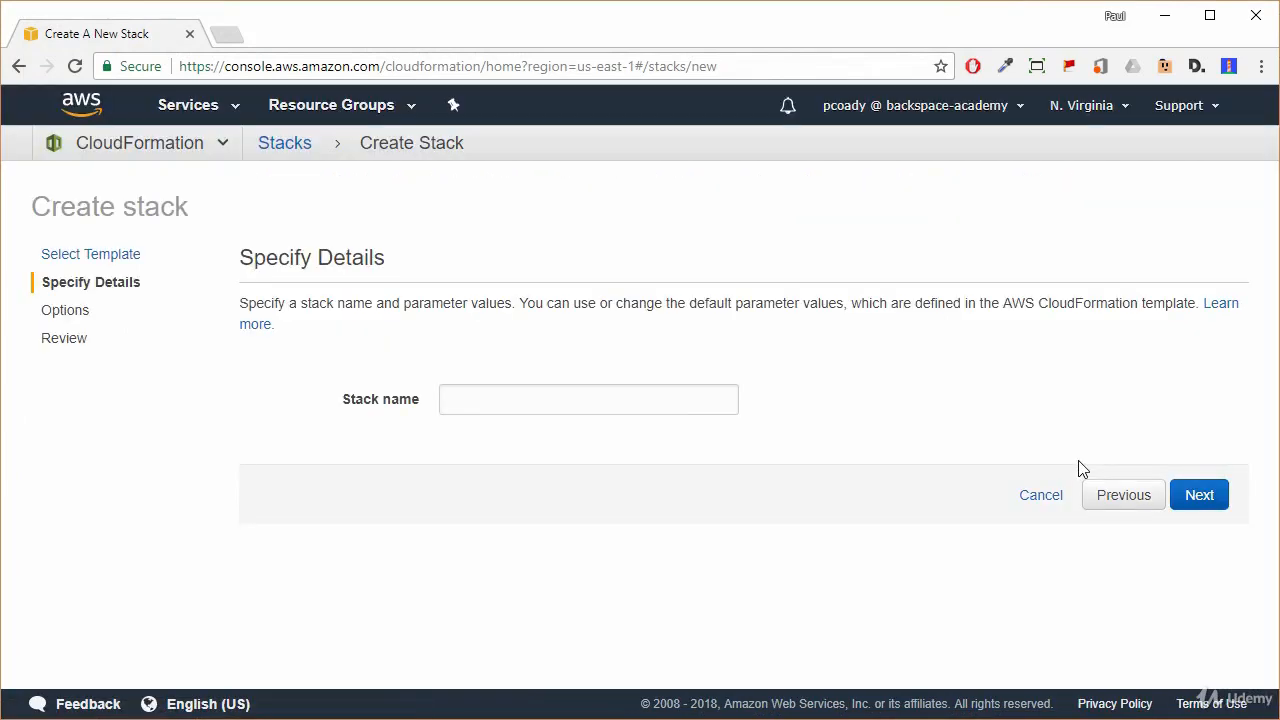
Name the stack BackSpace and continue to its options
{"action": "left_click", "coordinate": [463, 400]}
{"action": "type", "text": "BackS"}
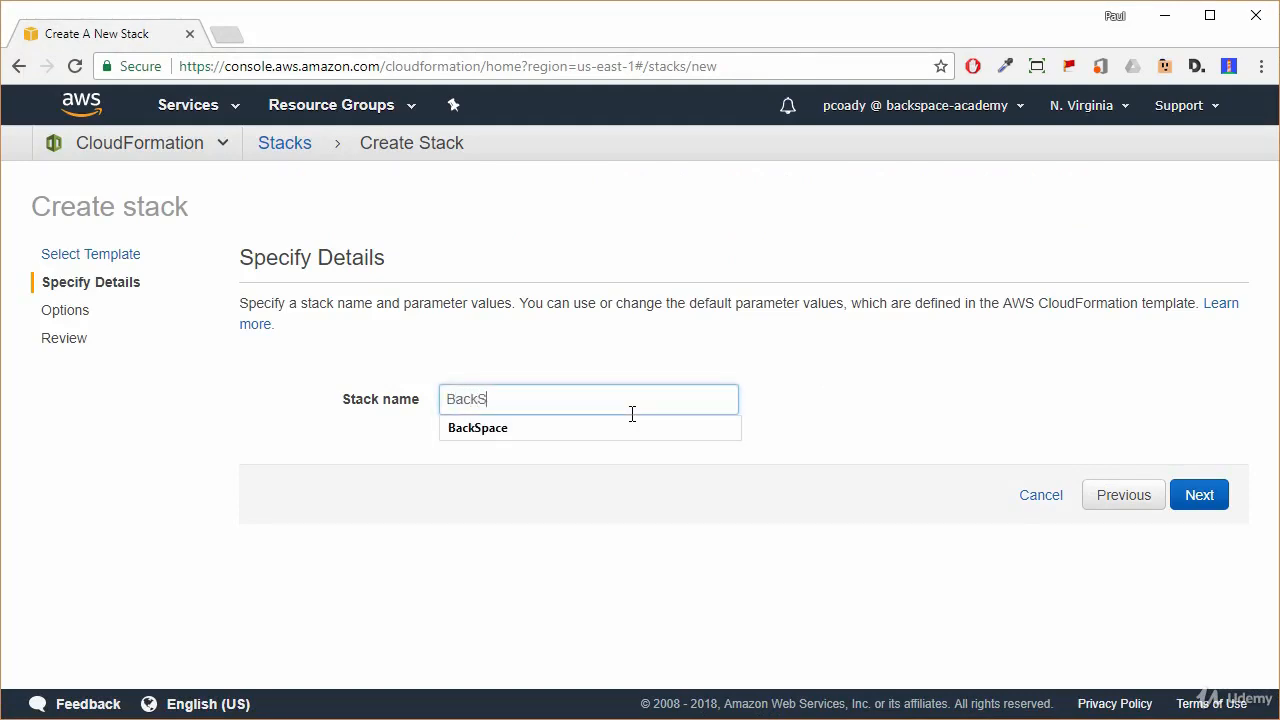
{"action": "type", "text": "pace"}
{"action": "left_click", "coordinate": [571, 432]}
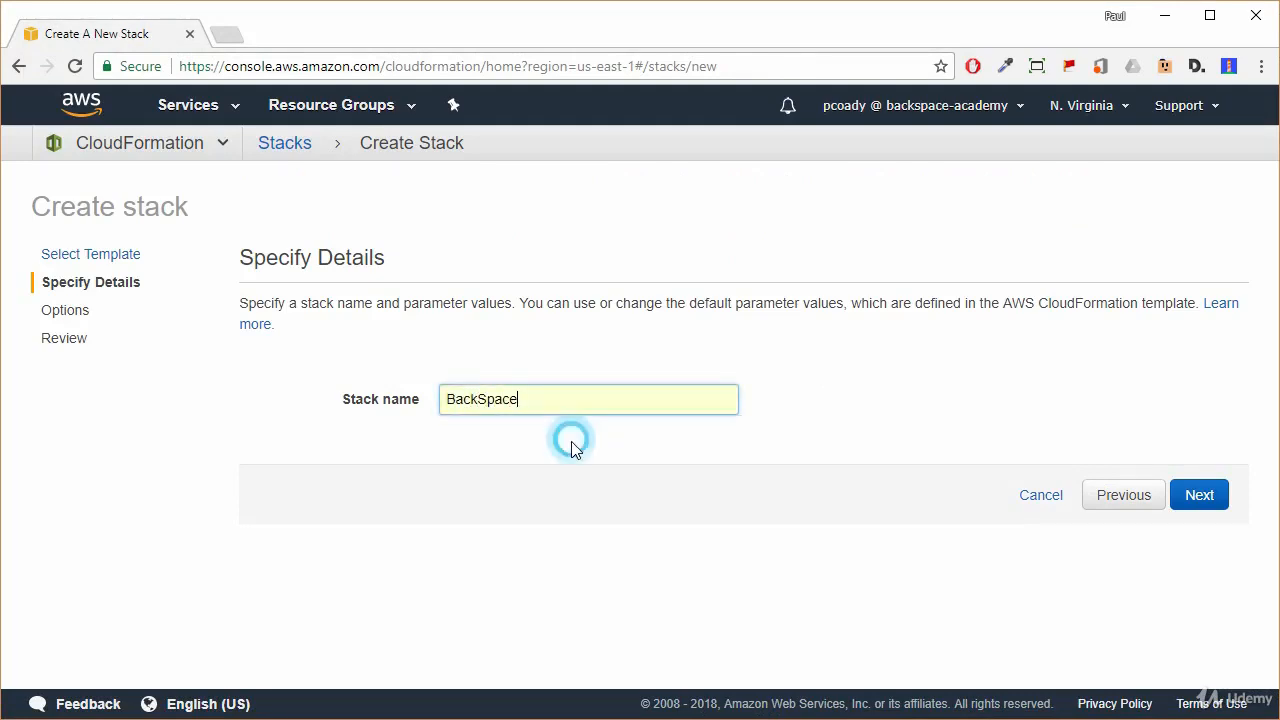
{"action": "left_click", "coordinate": [1210, 498]}
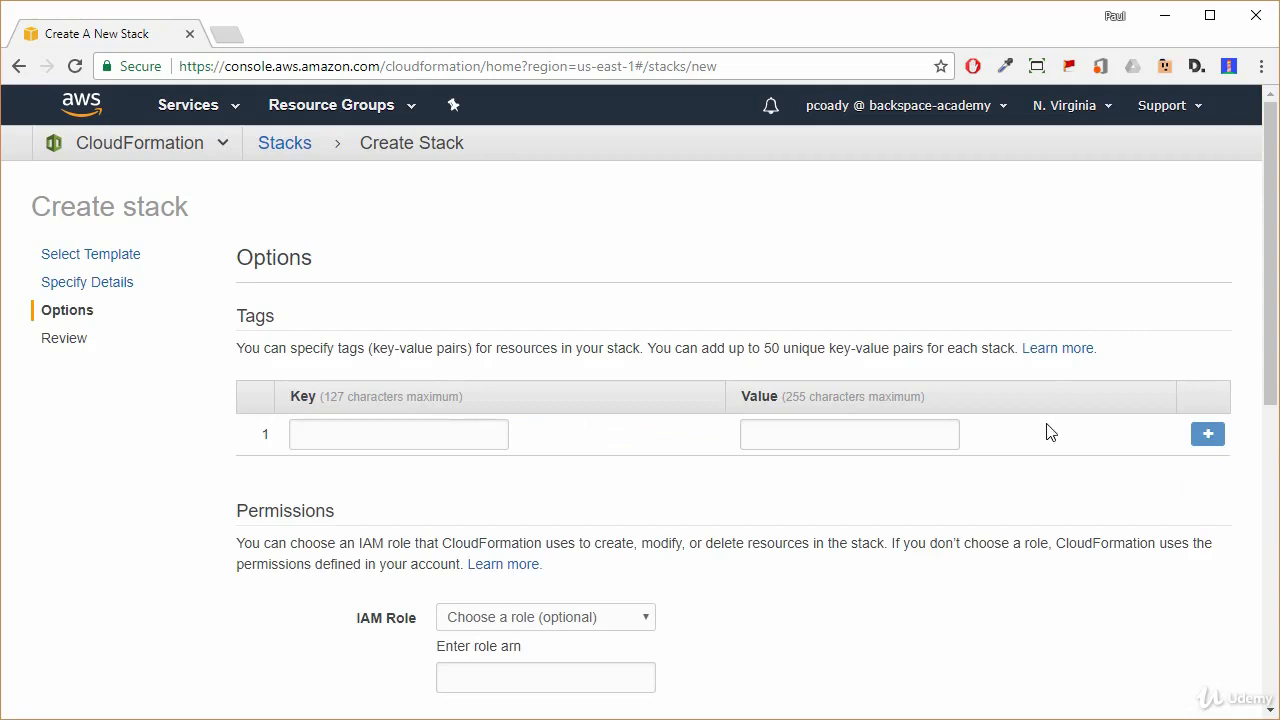
Keep the default tags, permissions and rollback options, continue to the review, and create the stack
{"action": "scroll", "coordinate": [1050, 432], "scroll_direction": "down", "scroll_amount": 1}
{"action": "scroll", "coordinate": [1050, 432], "scroll_direction": "down", "scroll_amount": 5}
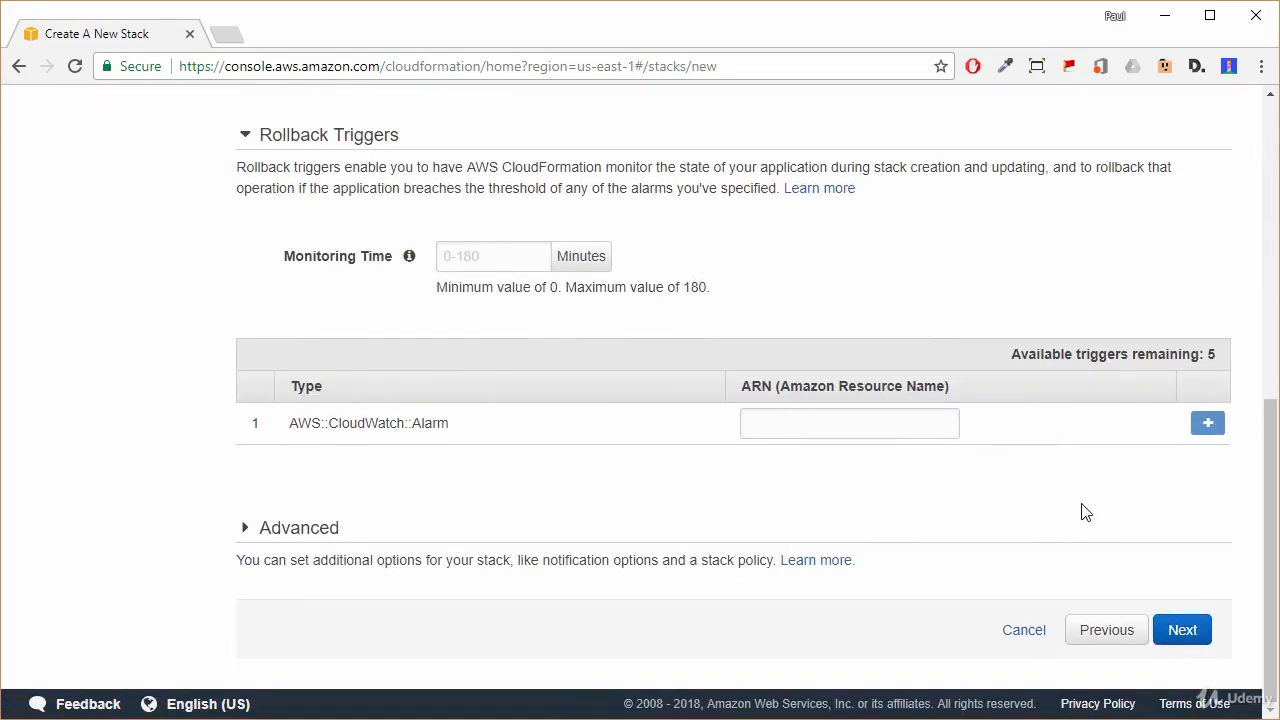
{"action": "left_click", "coordinate": [1182, 630]}
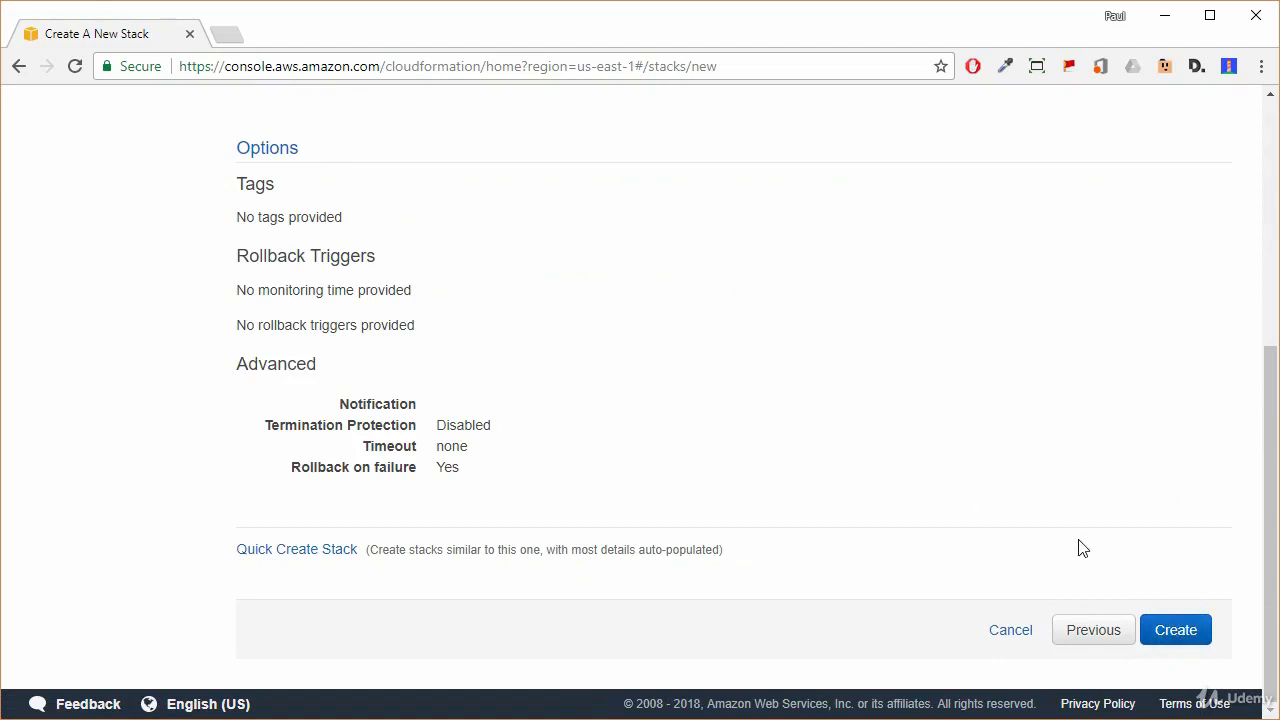
{"action": "left_click", "coordinate": [1178, 630]}
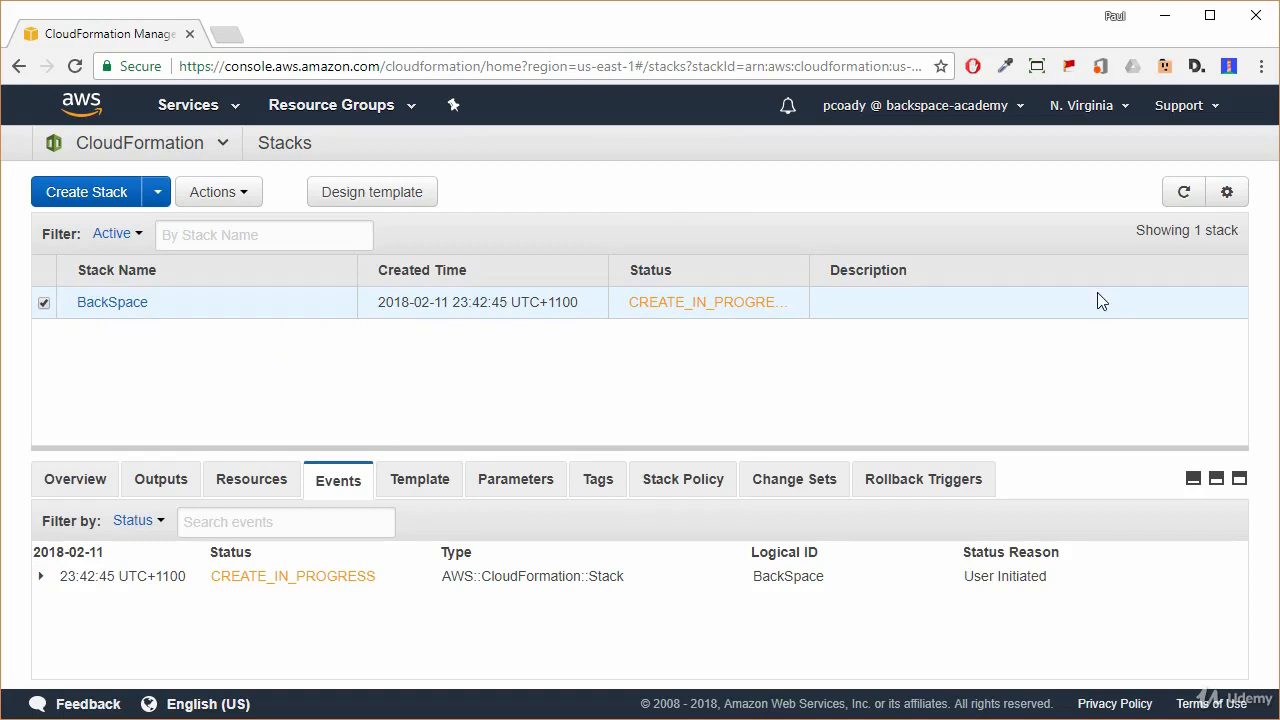
Monitor the BackSpace stack's creation events in the maximised view, expanding the first event and refreshing the list, and restore the split view
{"action": "left_click", "coordinate": [1184, 192]}
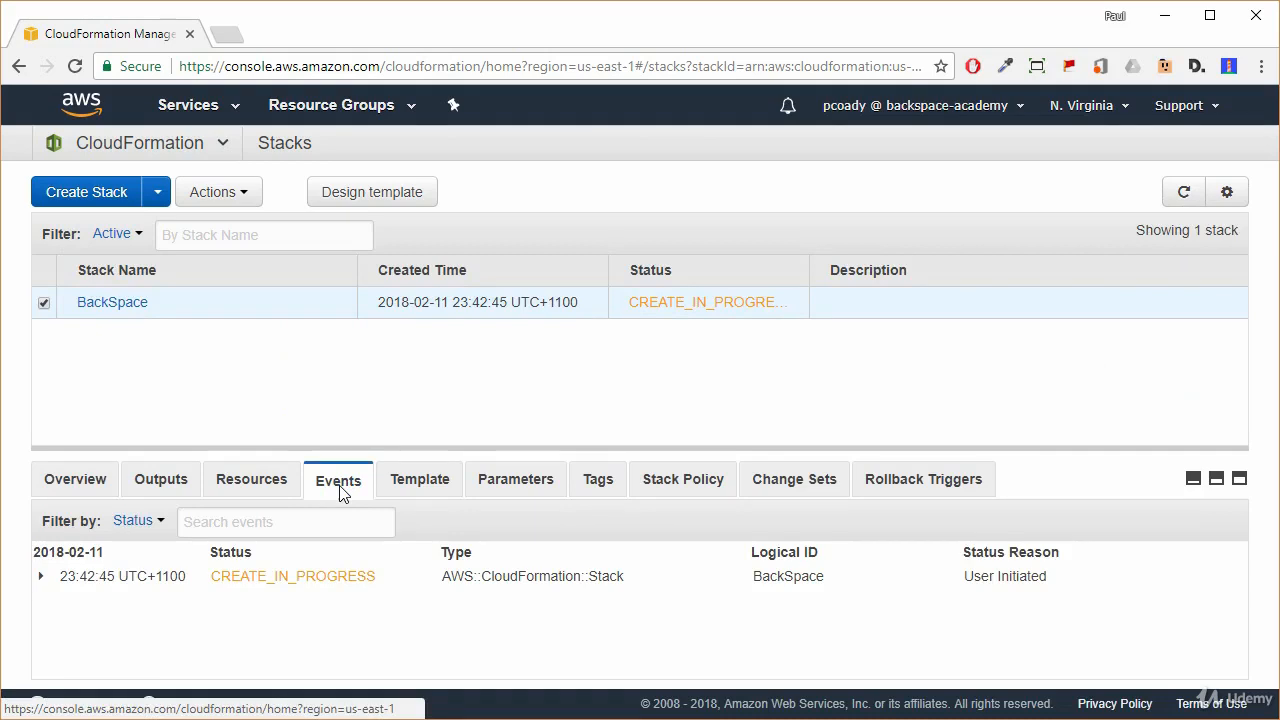
{"action": "left_click", "coordinate": [1239, 479]}
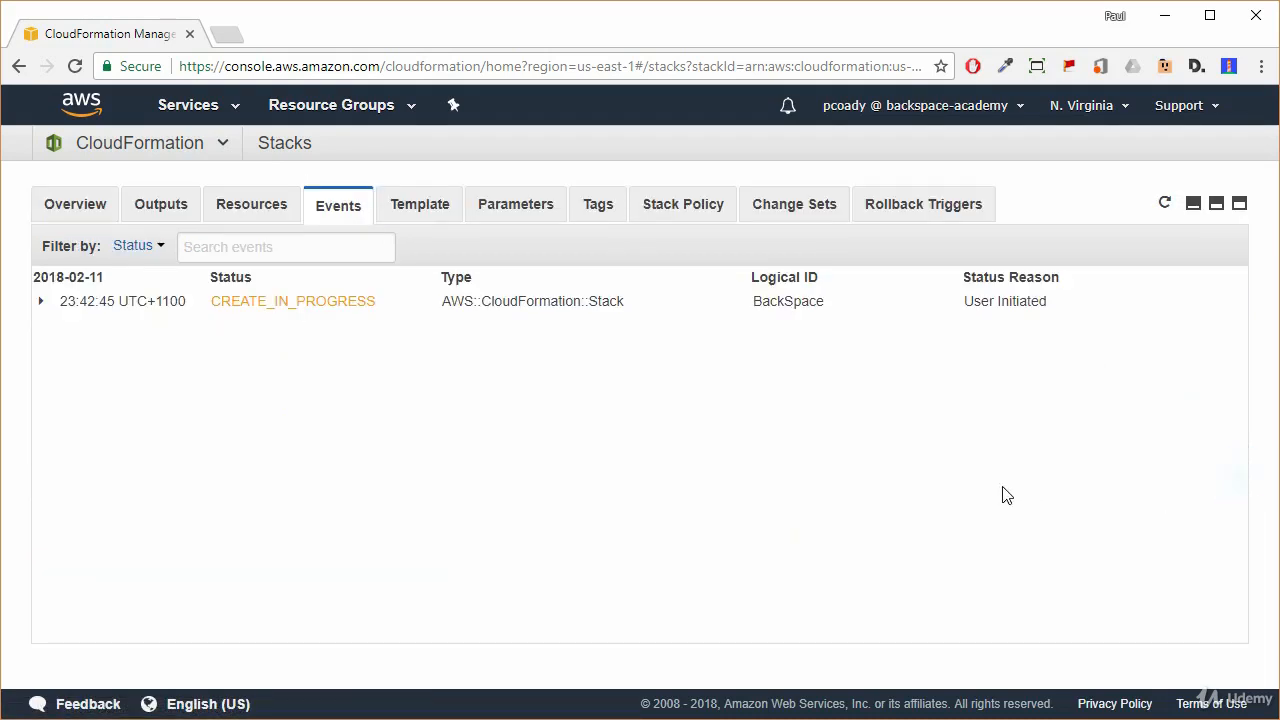
{"action": "left_click", "coordinate": [40, 300]}
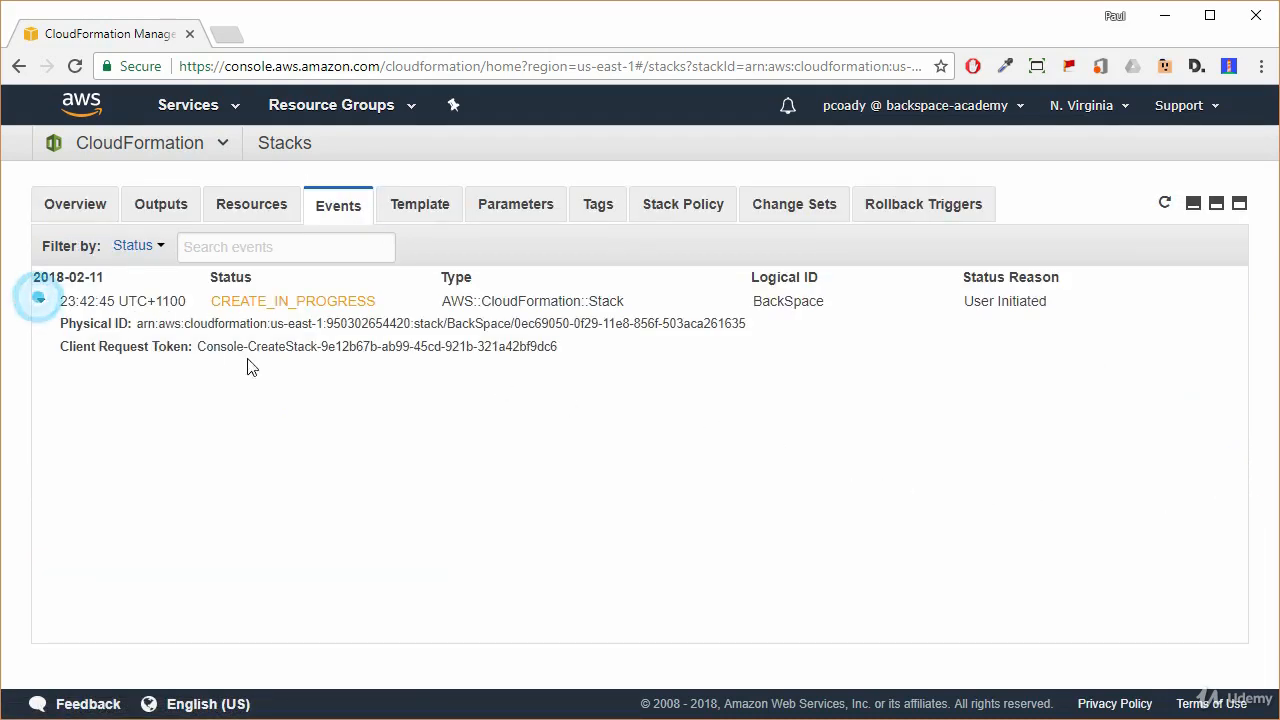
{"action": "left_click", "coordinate": [1165, 204]}
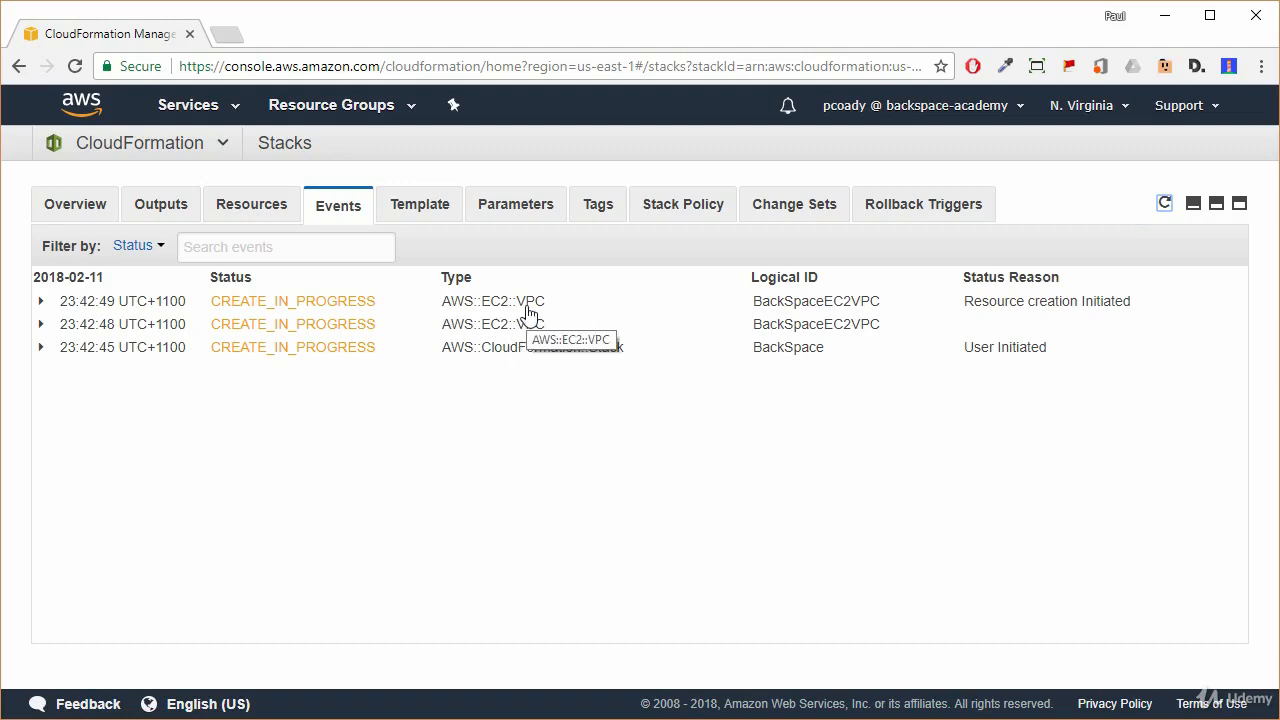
{"action": "left_click", "coordinate": [1165, 204]}
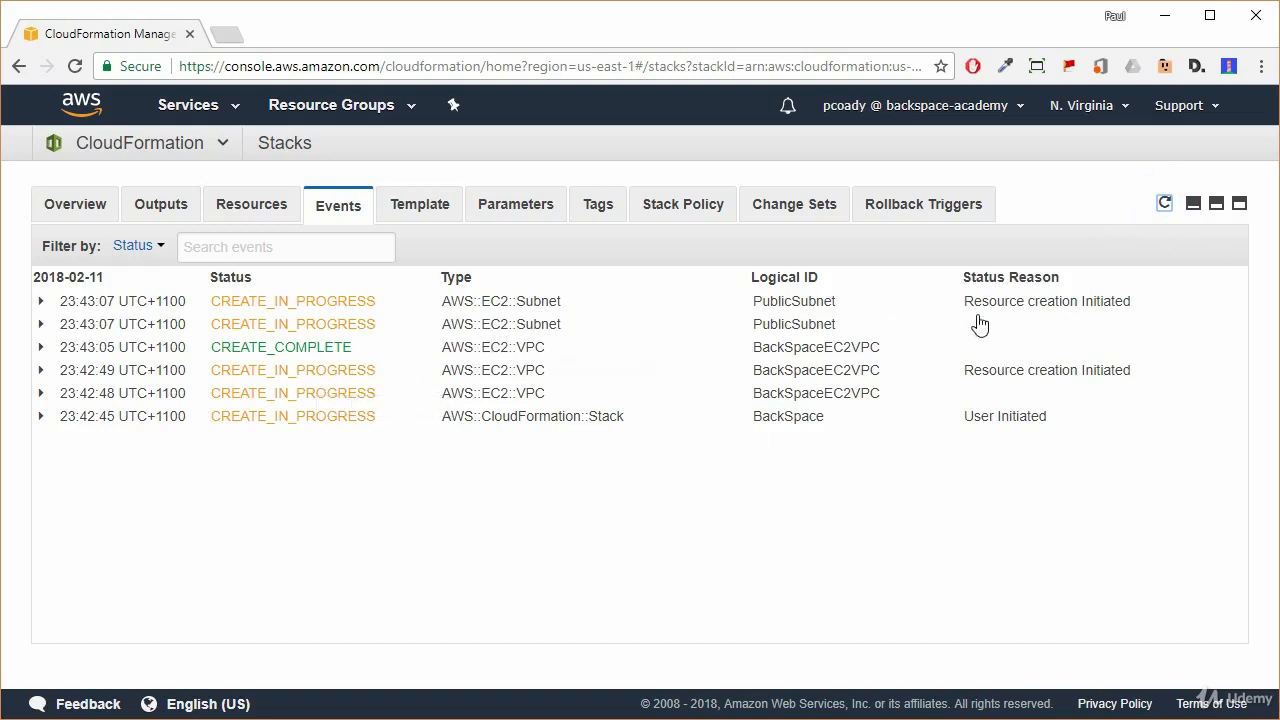
{"action": "left_click", "coordinate": [1165, 203]}
{"action": "left_click", "coordinate": [1166, 205]}
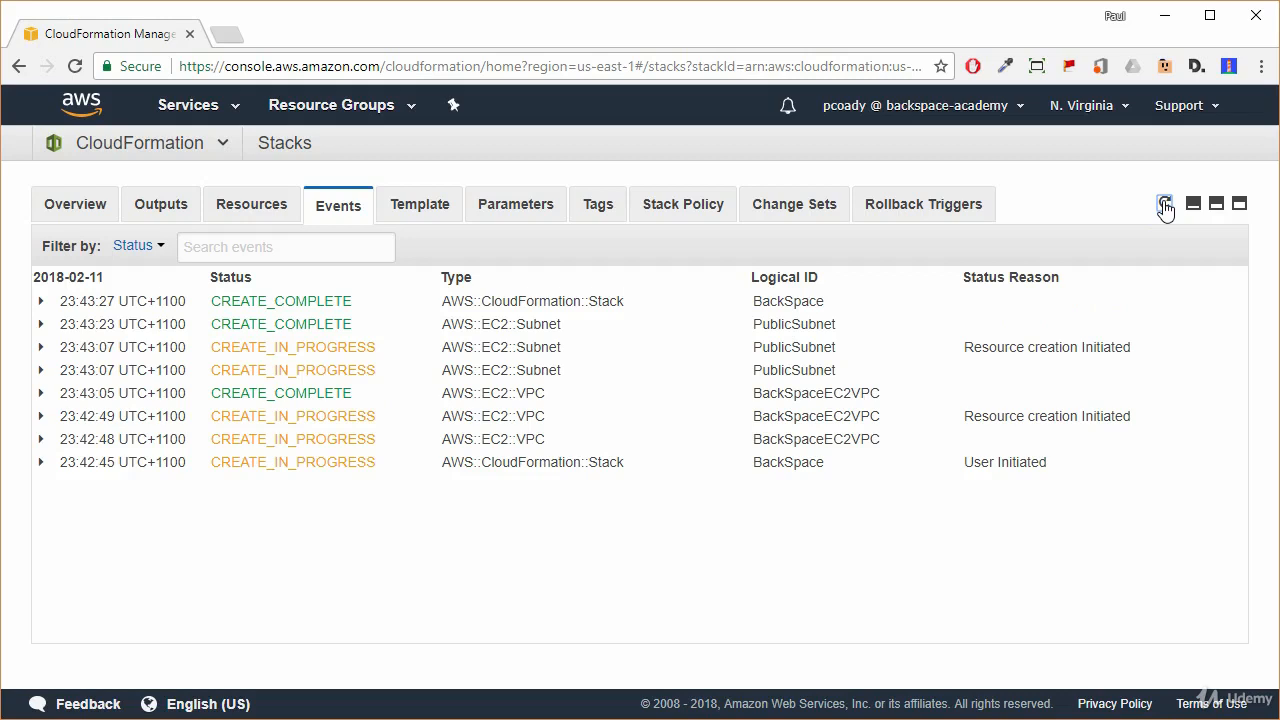
{"action": "left_click", "coordinate": [1216, 205]}
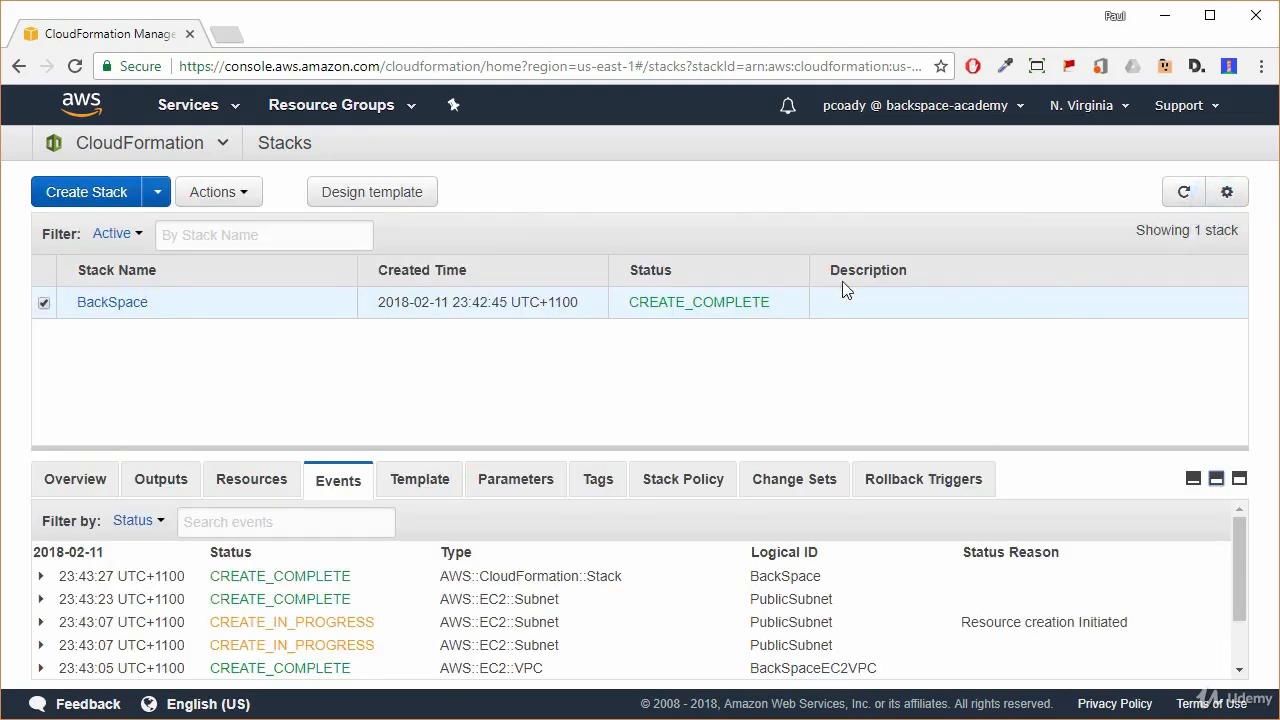